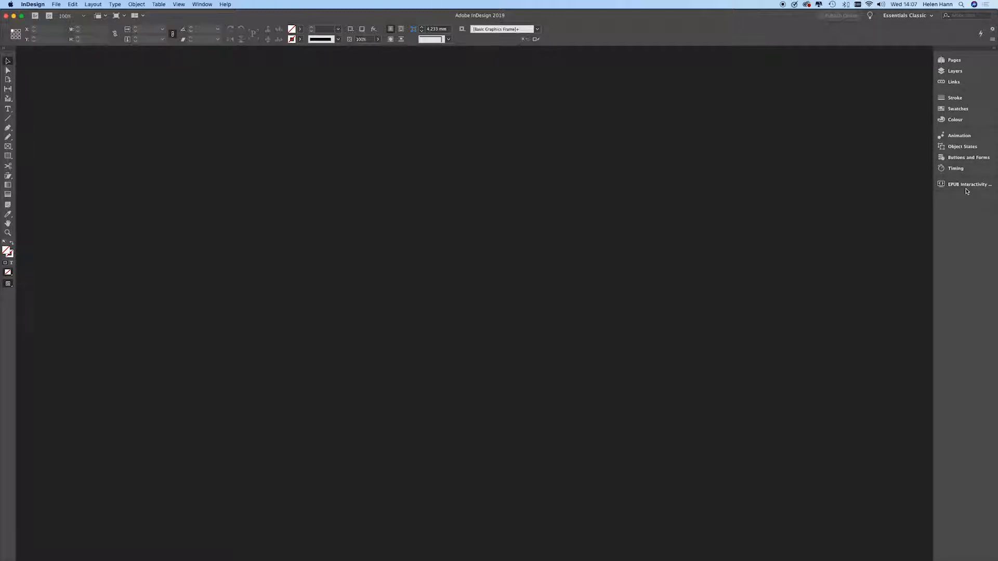
pyautogui.click(202, 4)
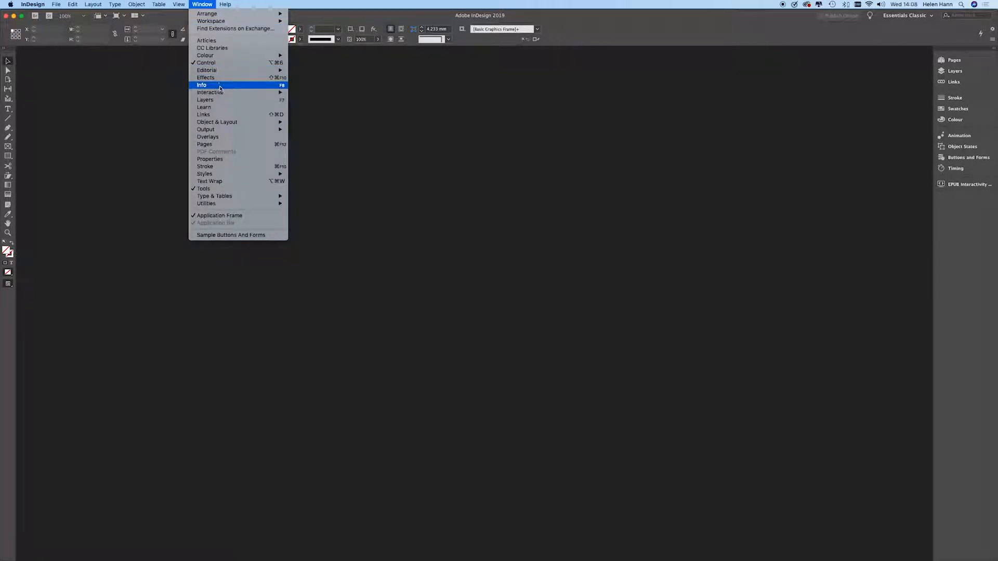
pyautogui.moveTo(221, 95)
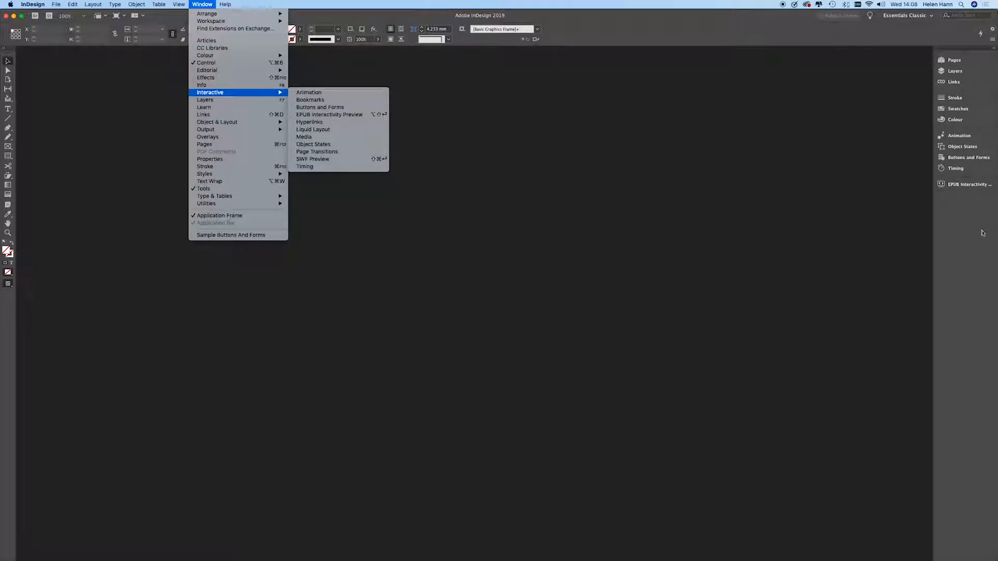
pyautogui.click(910, 232)
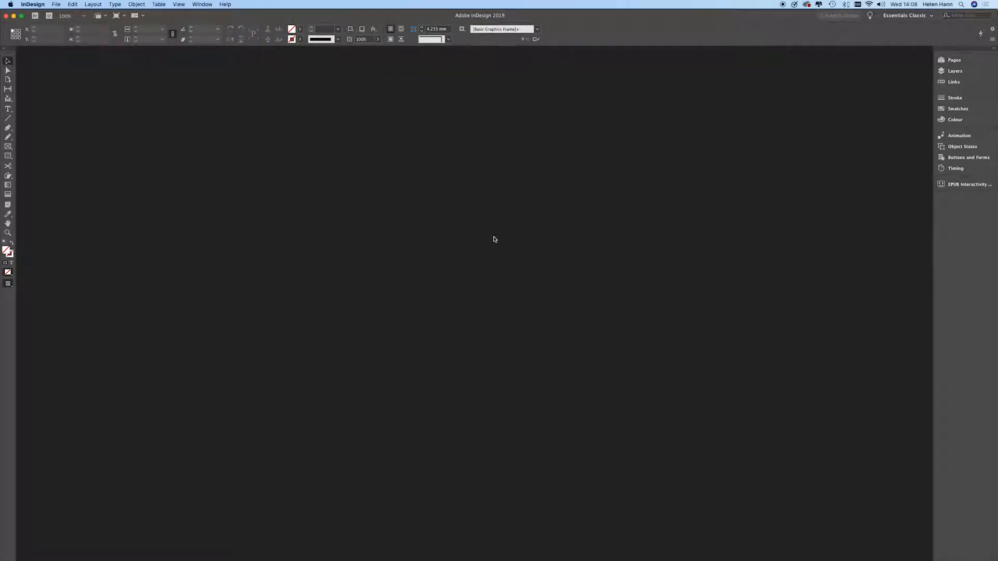
# - Start a new print document from the A4 preset, with facing pages off and landscape orientation
pyautogui.click(57, 5)
pyautogui.moveTo(60, 14)
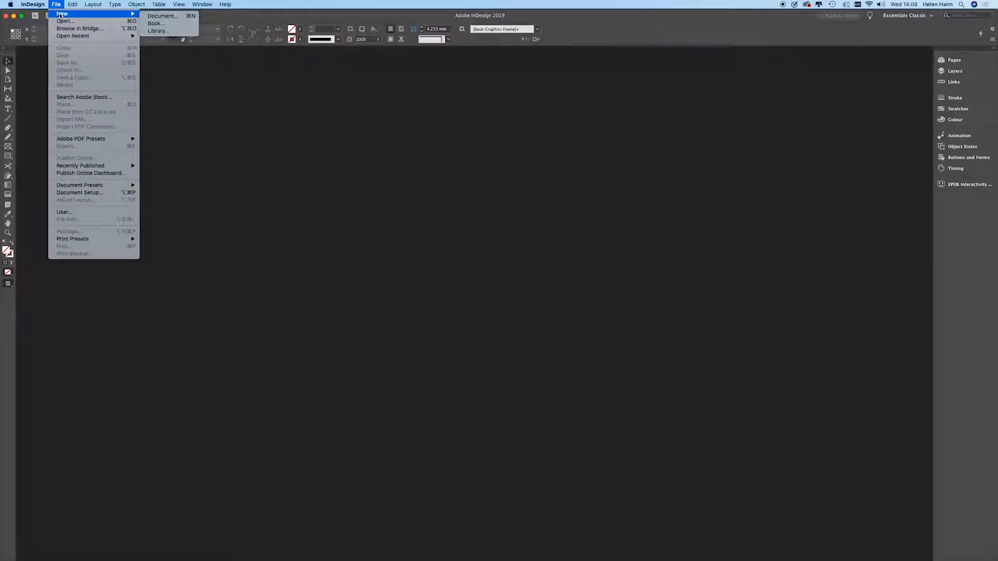
pyautogui.click(166, 16)
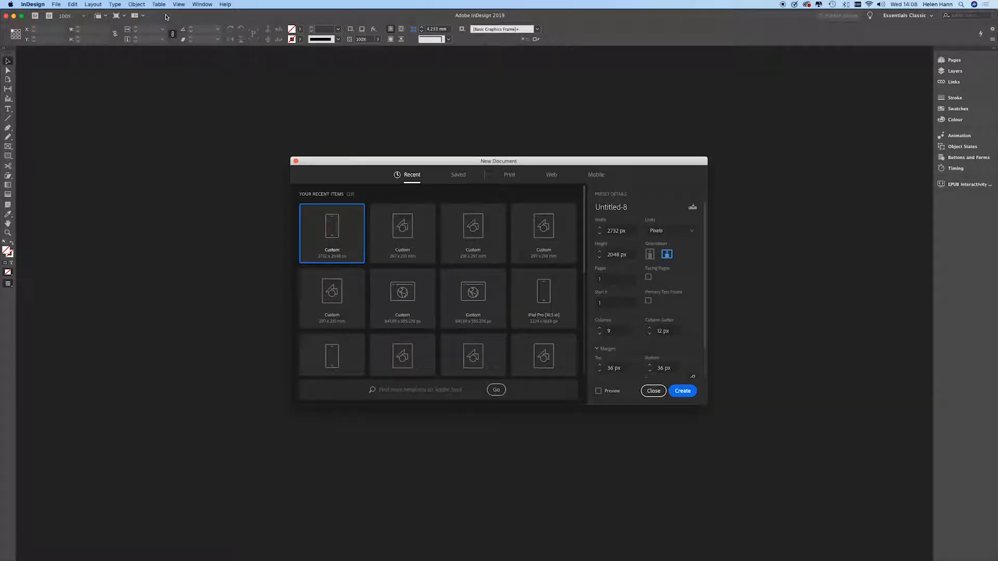
pyautogui.click(511, 175)
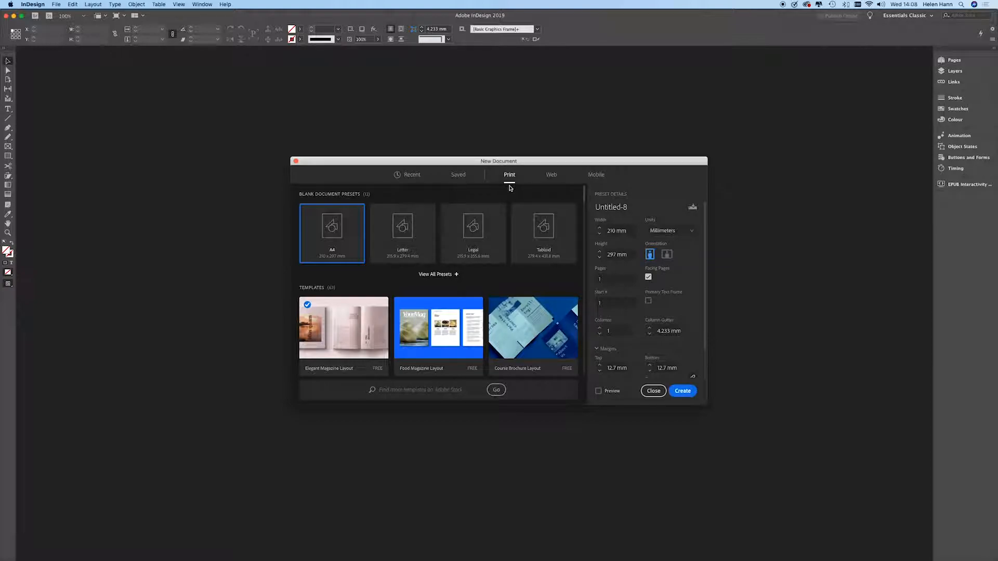
pyautogui.click(648, 276)
pyautogui.click(668, 256)
# - Set 9 columns with a 4 mm gutter and 15 mm margins, preview the layout, and create the document
pyautogui.click(650, 335)
pyautogui.click(600, 365)
pyautogui.scroll(-2, 641, 364)
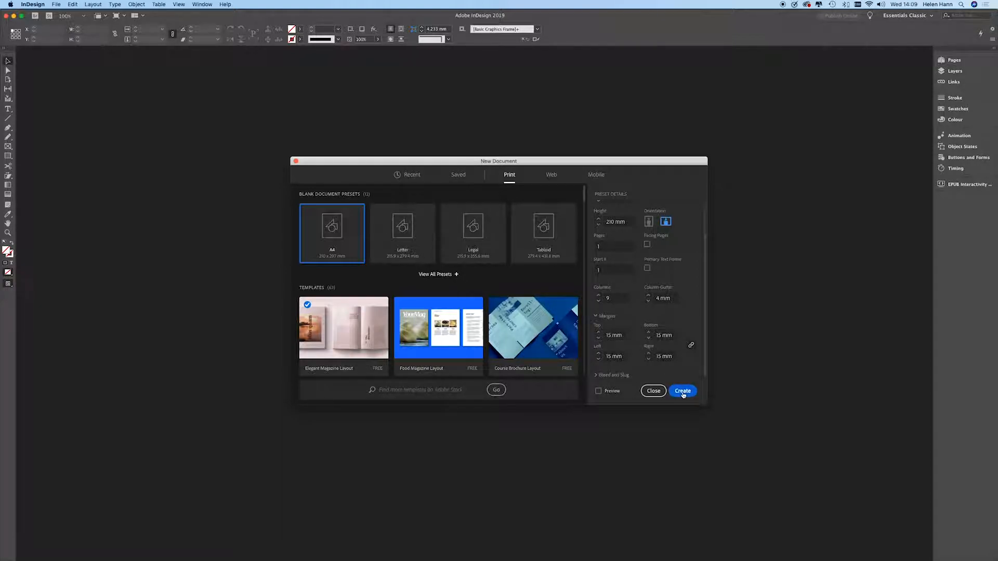
pyautogui.click(599, 392)
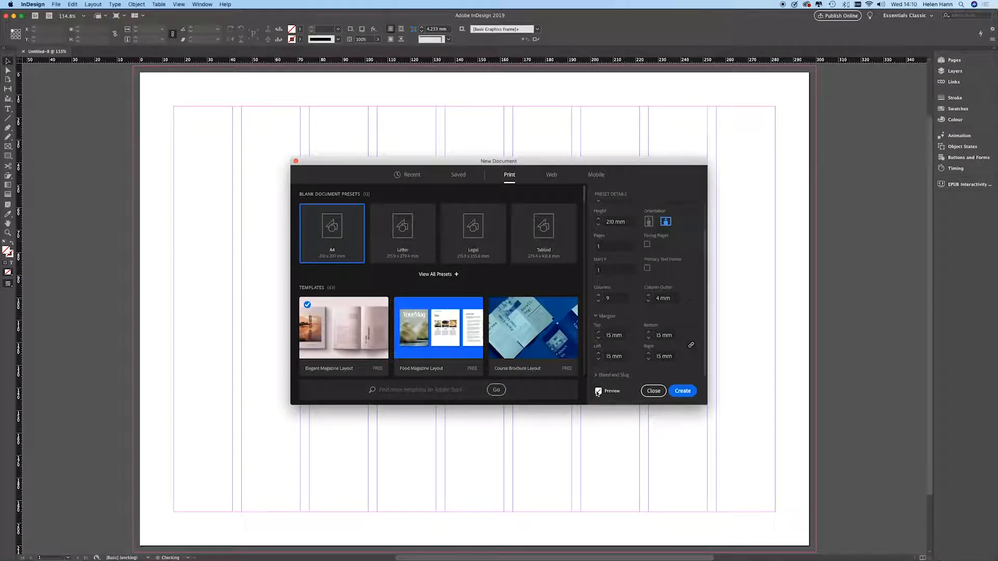
pyautogui.click(683, 392)
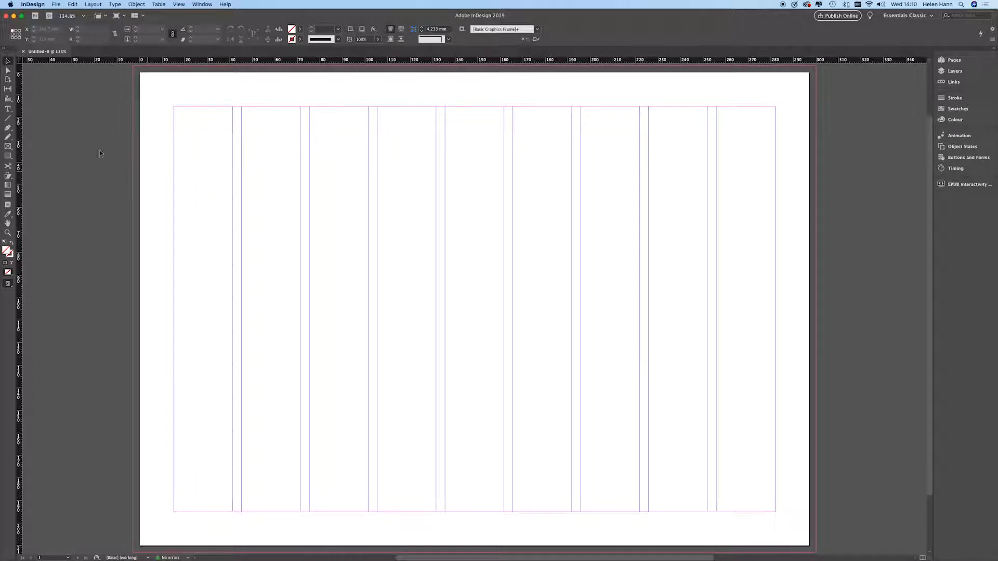
# - Place Polymer Adventures.ai from the advanced workshop's Links folder so that it fills the page area between the margins
pyautogui.click(57, 5)
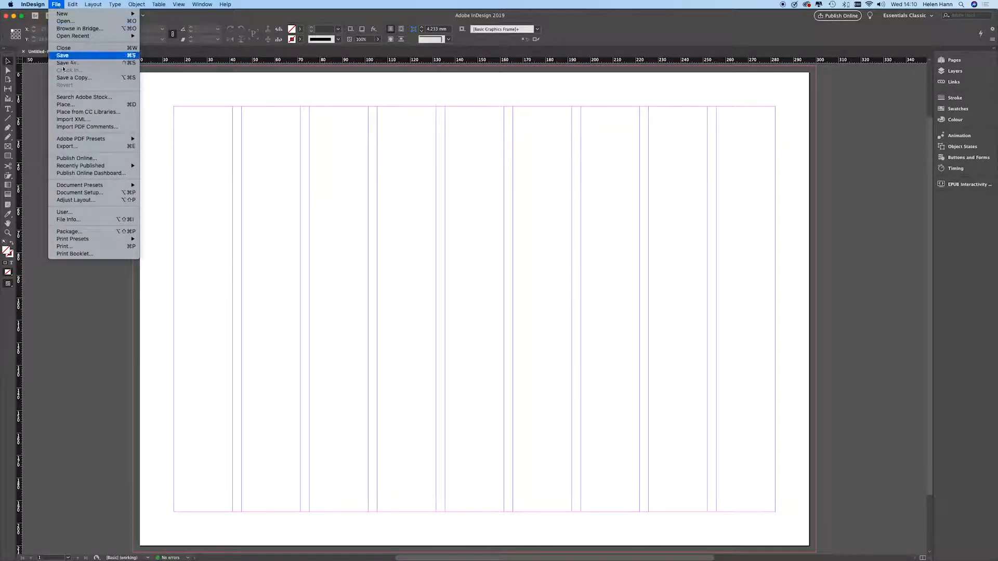
pyautogui.click(66, 105)
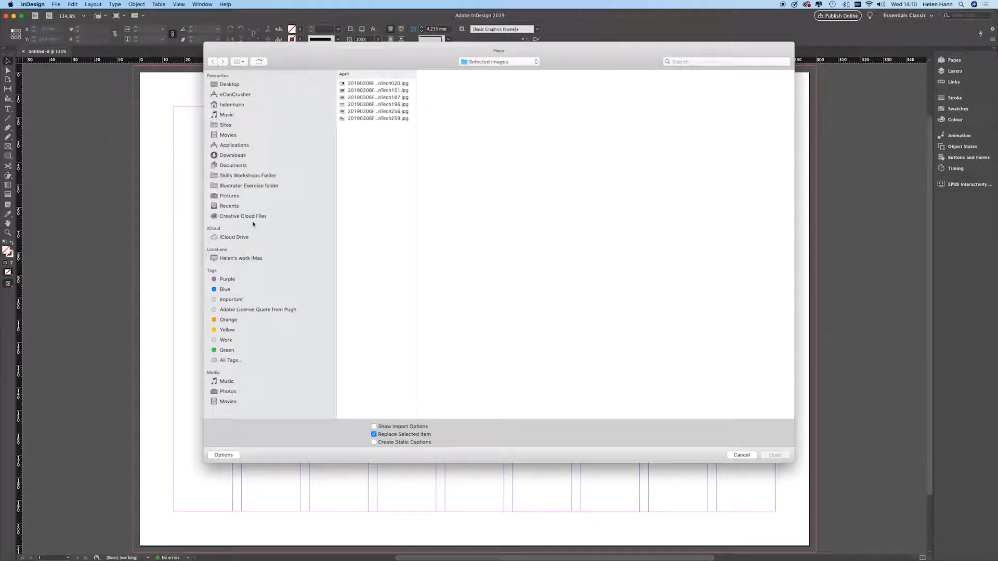
pyautogui.click(232, 177)
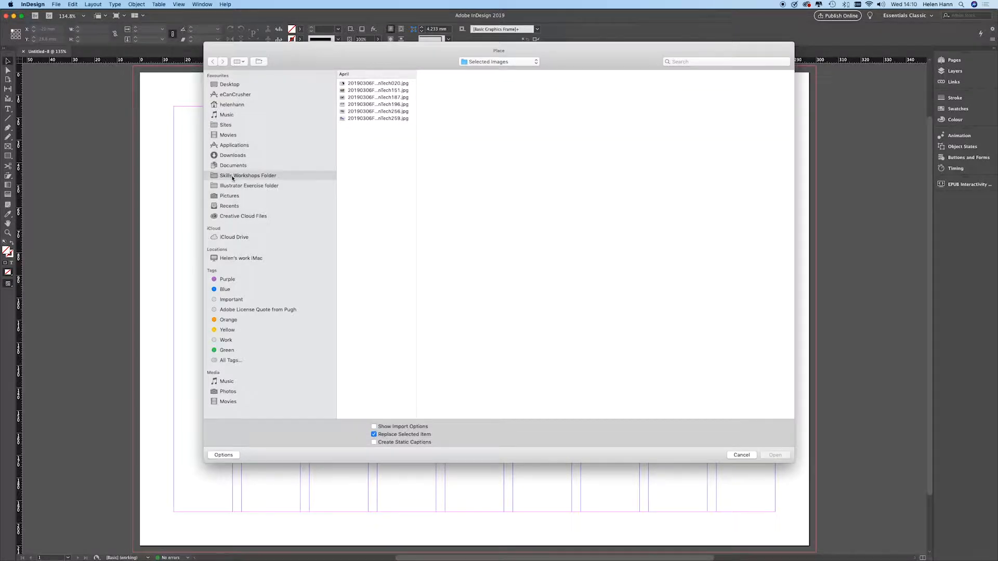
pyautogui.click(405, 83)
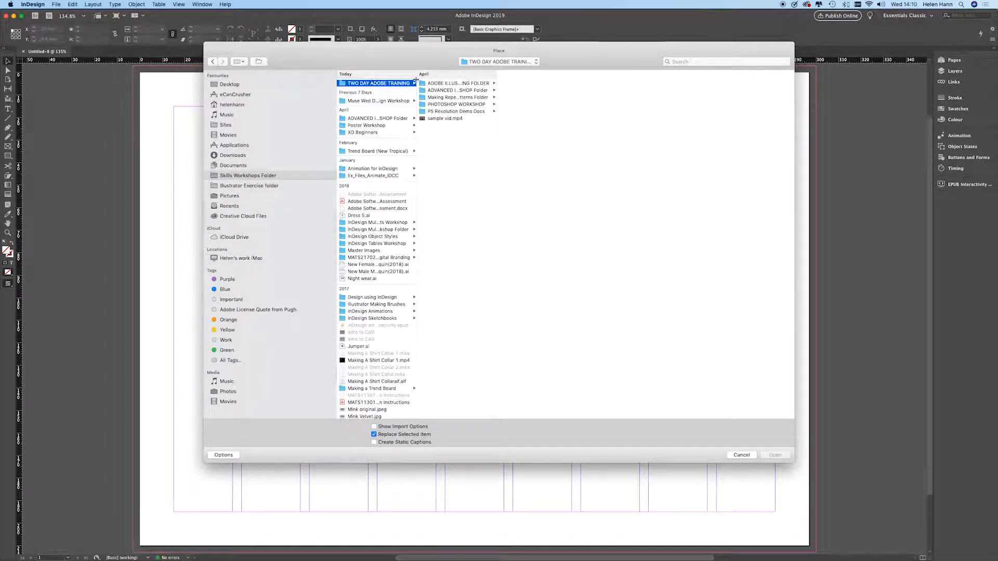
pyautogui.click(479, 91)
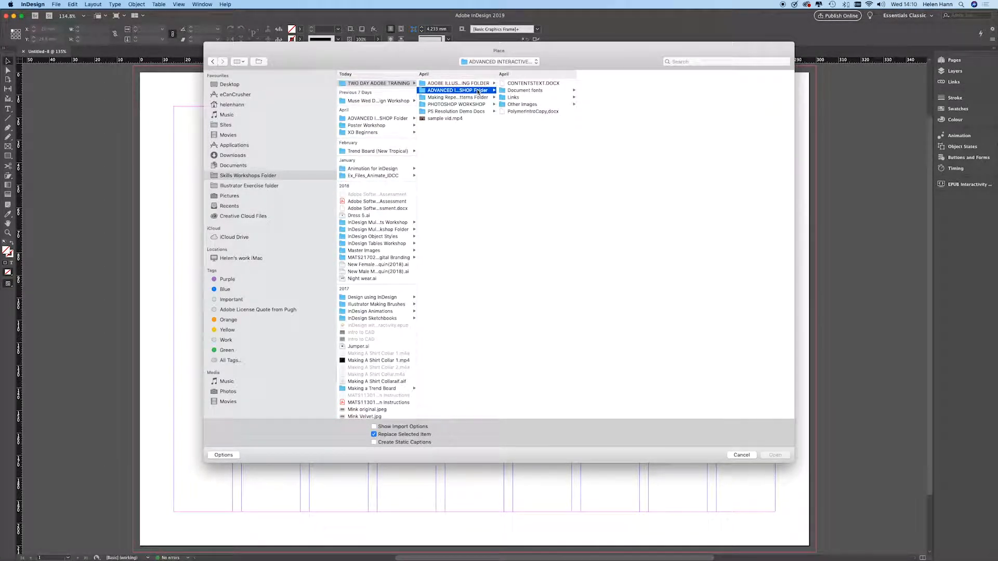
pyautogui.click(521, 98)
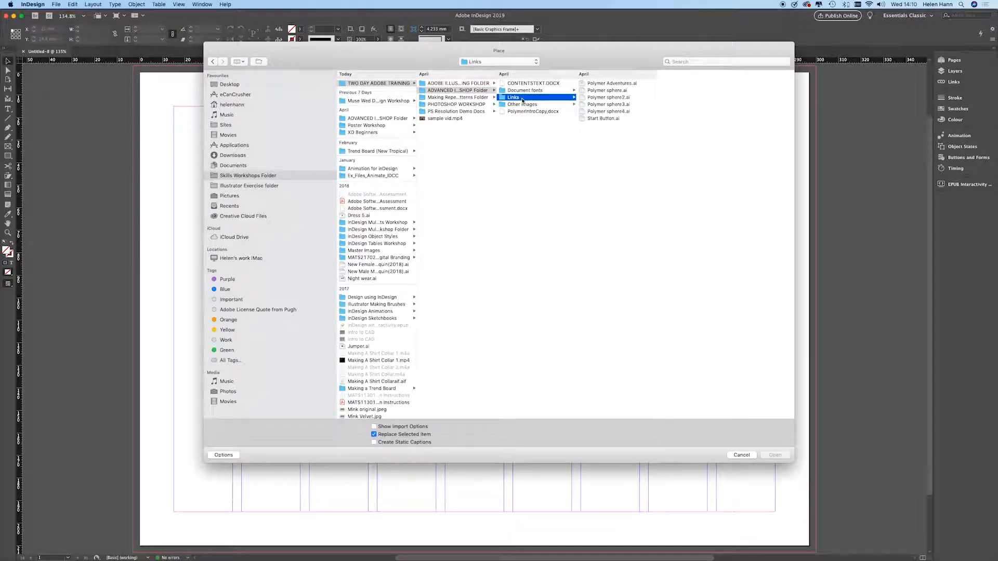
pyautogui.click(624, 84)
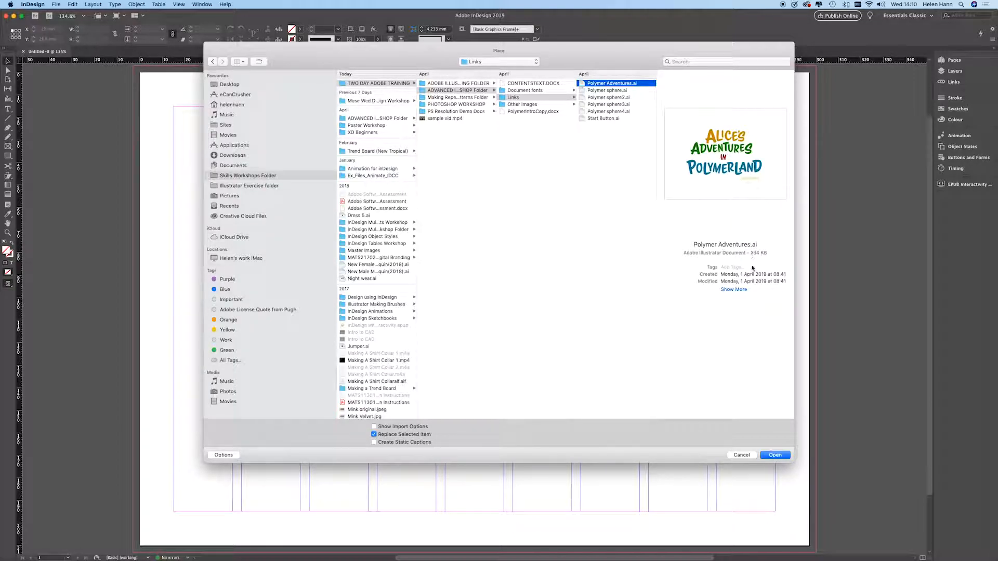
pyautogui.click(777, 456)
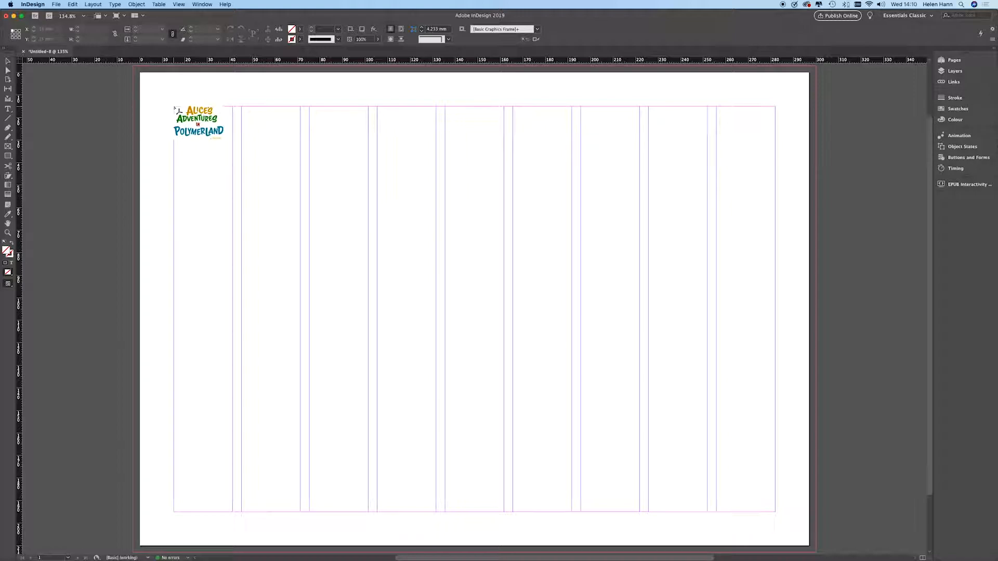
pyautogui.moveTo(174, 108); pyautogui.dragTo(775, 513)
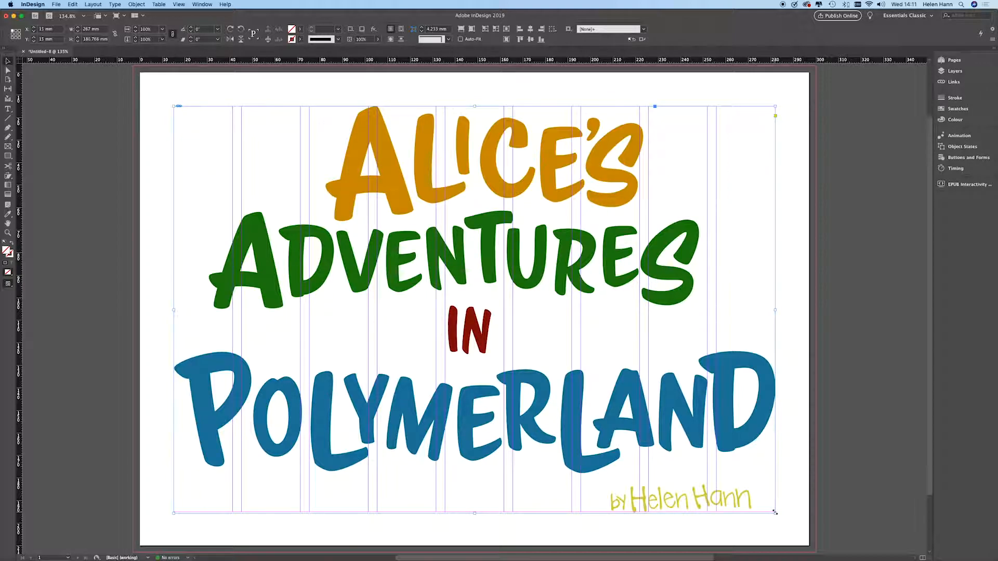
# - Draw a 303 × 216 mm rectangle covering the whole page out to the bleed edges
pyautogui.click(8, 157)
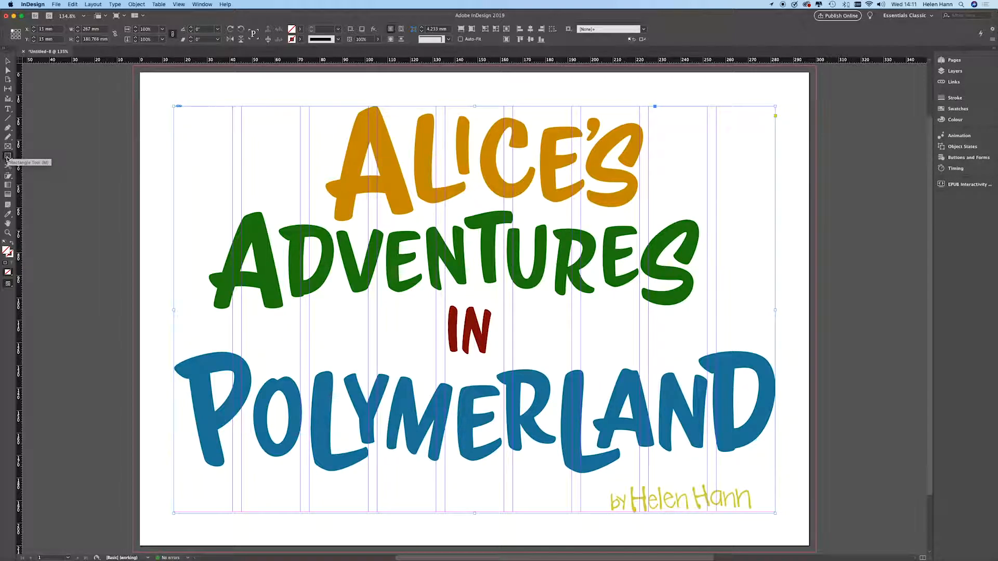
pyautogui.click(8, 156)
pyautogui.moveTo(133, 66); pyautogui.dragTo(816, 552)
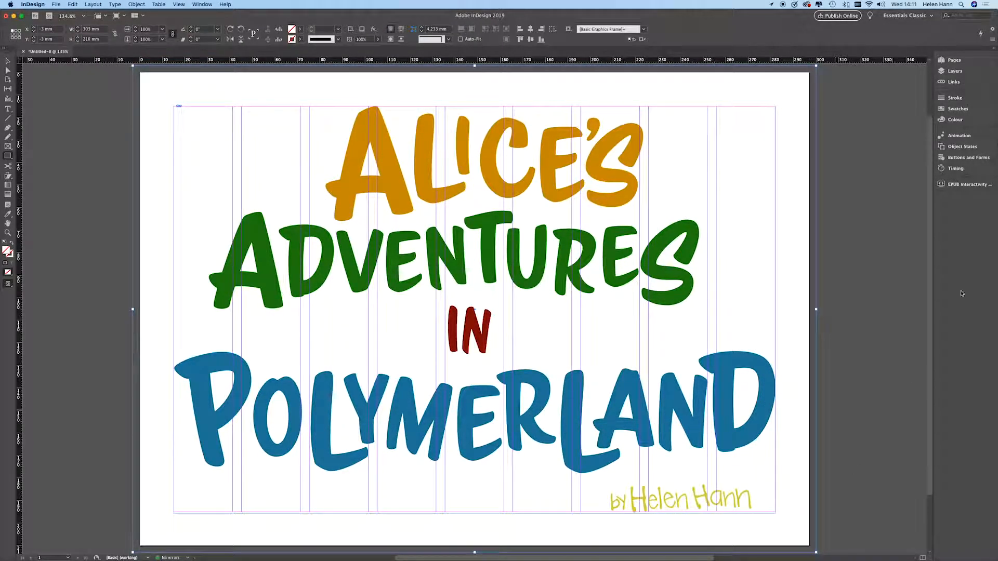
# - Start a new colour swatch in CMYK mode with cyan 100, magenta 68, yellow 0 and black 52
pyautogui.click(938, 109)
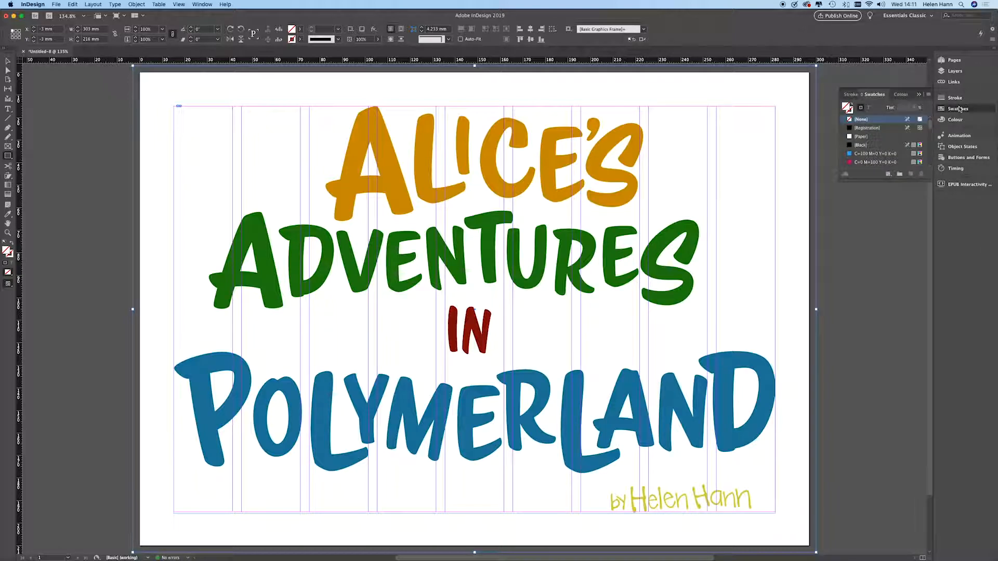
pyautogui.click(928, 95)
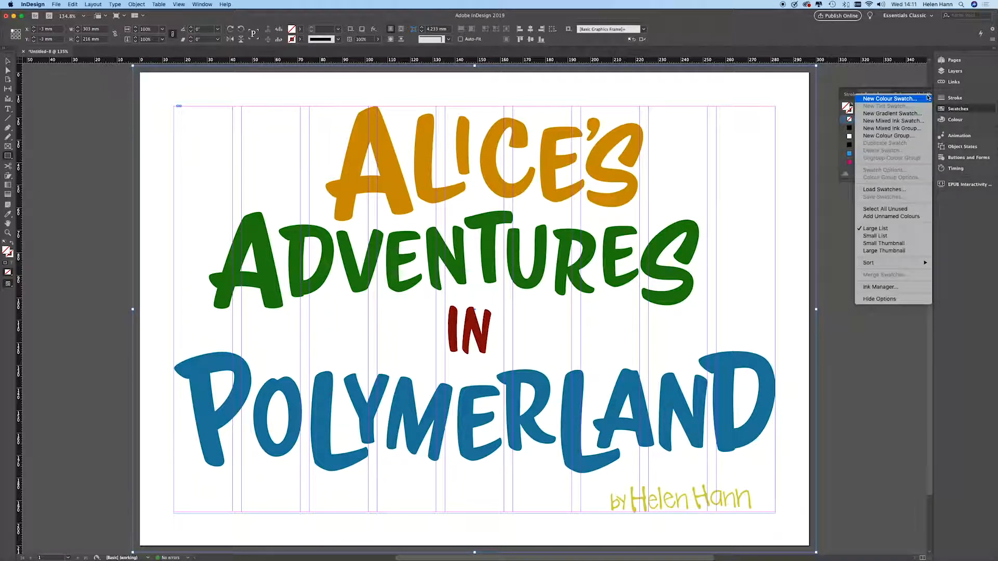
pyautogui.click(900, 99)
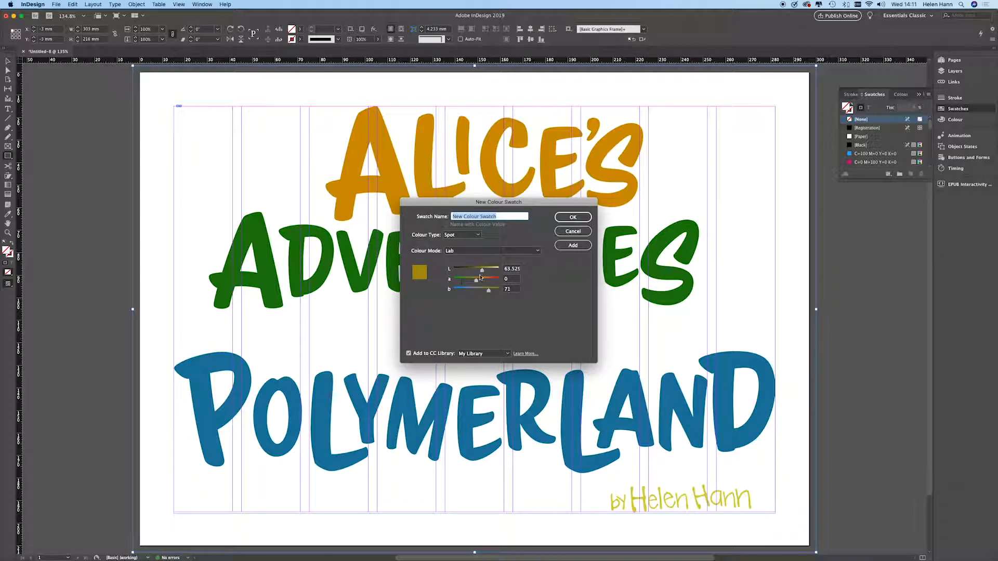
pyautogui.click(538, 252)
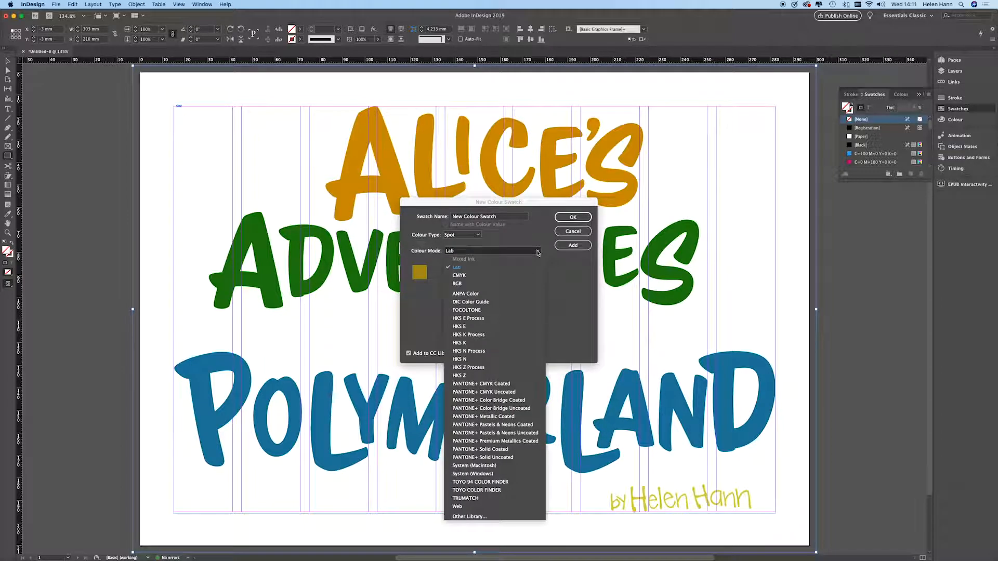
pyautogui.click(510, 276)
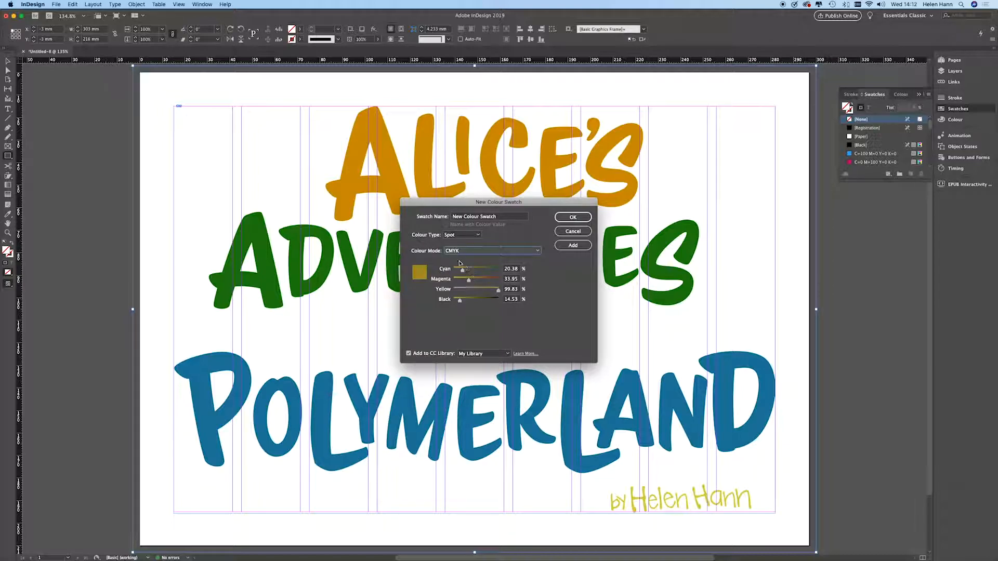
pyautogui.moveTo(462, 269); pyautogui.dragTo(516, 279)
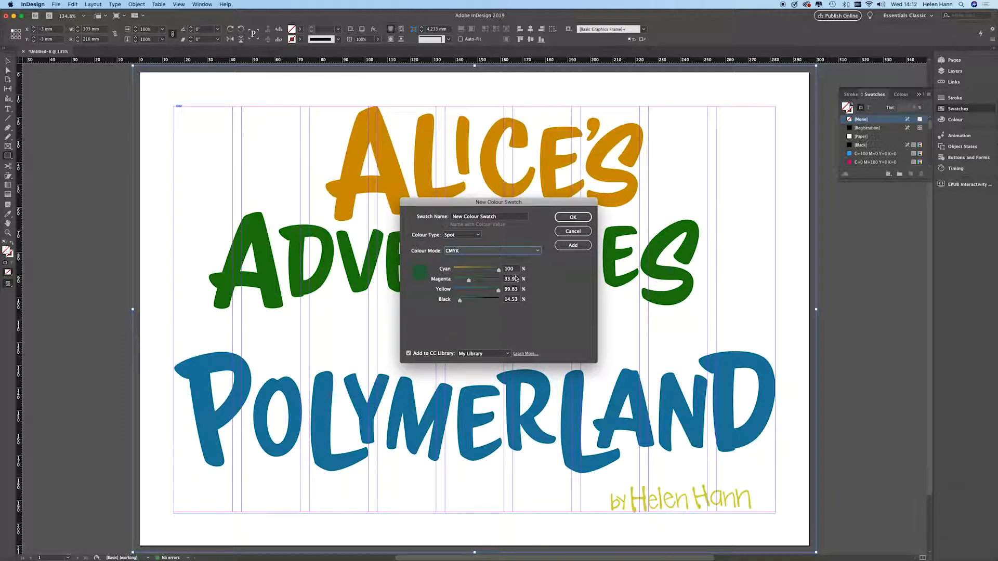
pyautogui.moveTo(498, 290); pyautogui.dragTo(478, 303)
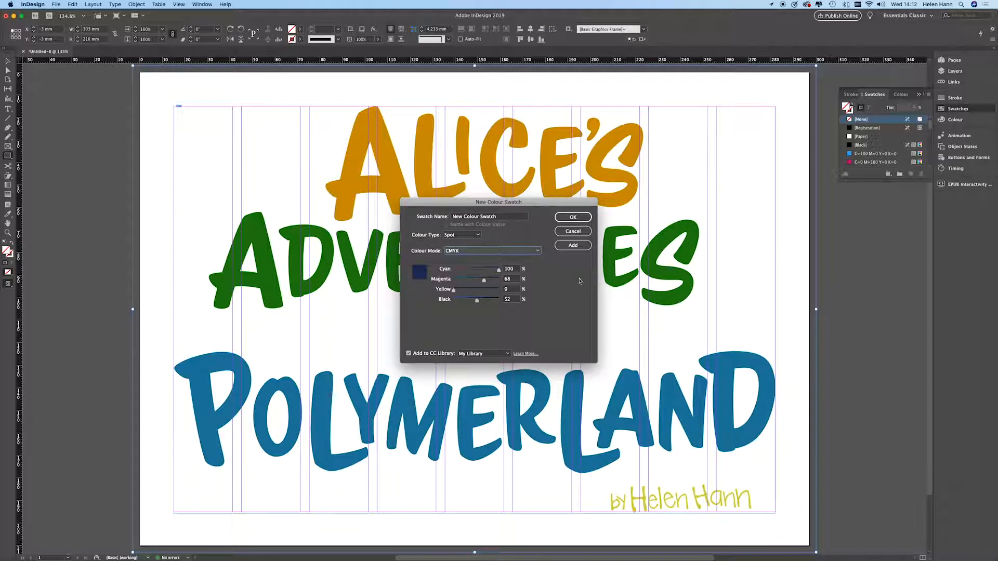
# - Name the new swatch Dark Blue and save it as the rectangle's fill
pyautogui.click(574, 217)
pyautogui.moveTo(502, 217); pyautogui.dragTo(426, 217)
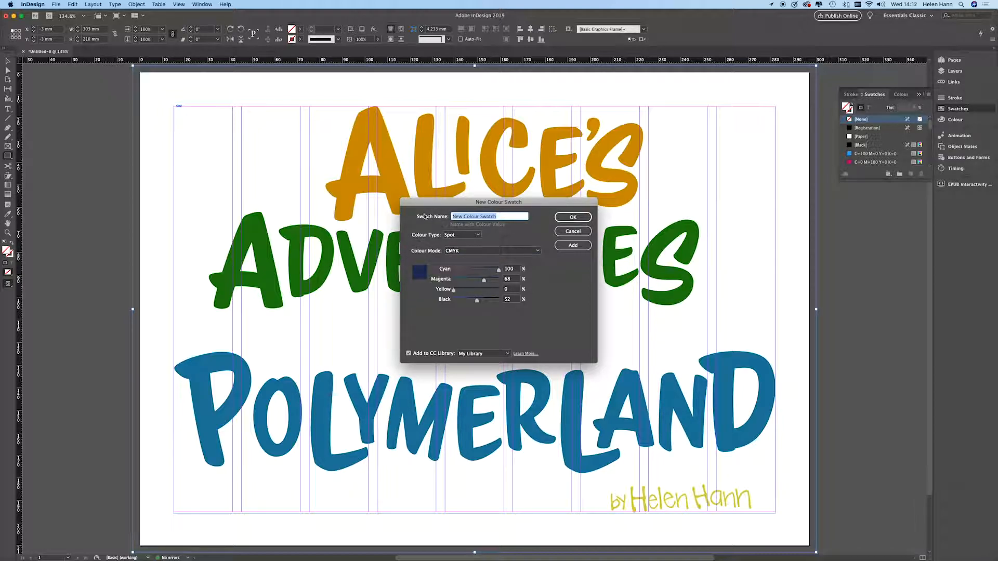
pyautogui.write('Dark Blue')
pyautogui.click(572, 217)
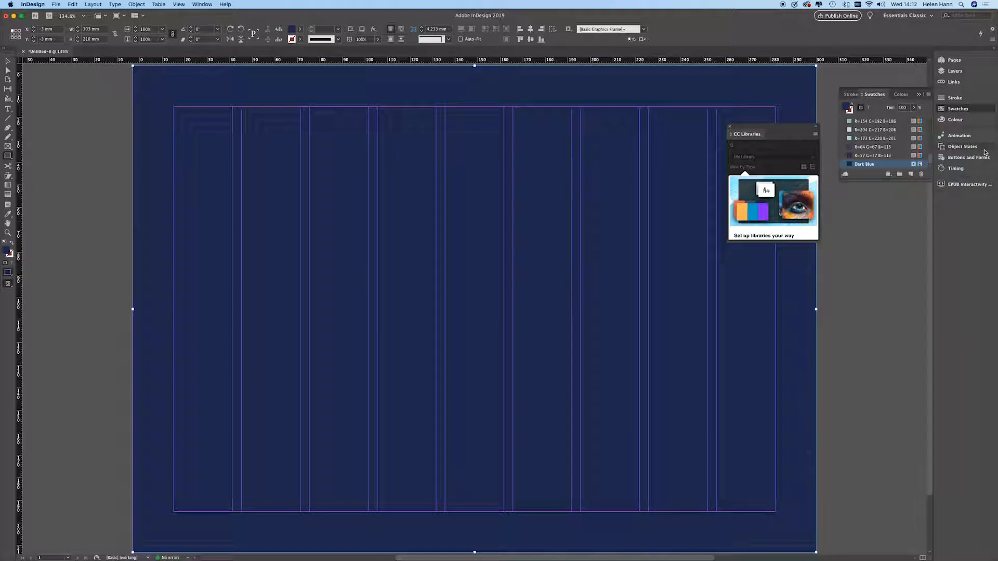
# - Move the rectangle below the Polymer Adventures.ai artwork in Layer 1's stacking order and lock it
pyautogui.click(971, 73)
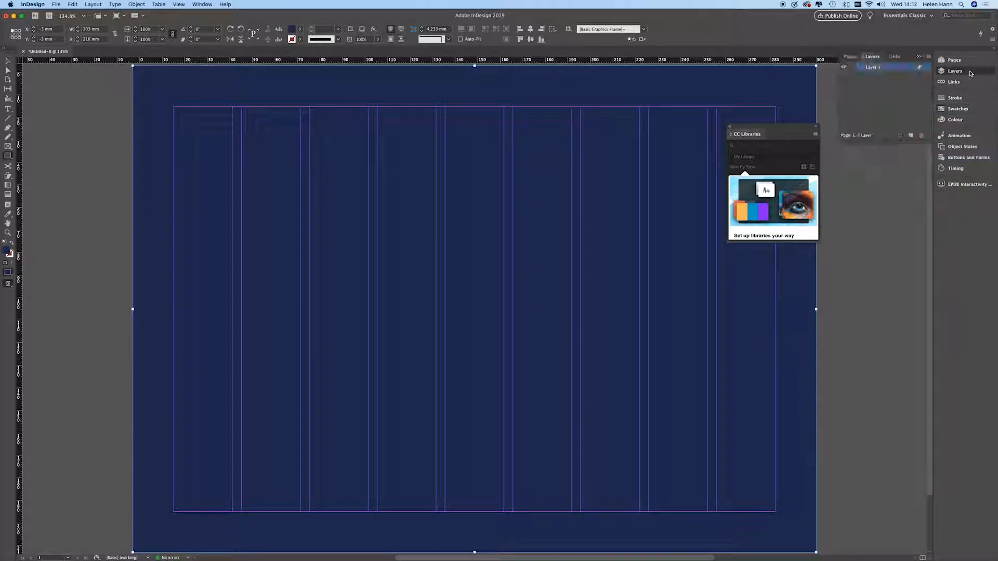
pyautogui.click(863, 67)
pyautogui.moveTo(902, 78); pyautogui.dragTo(901, 88)
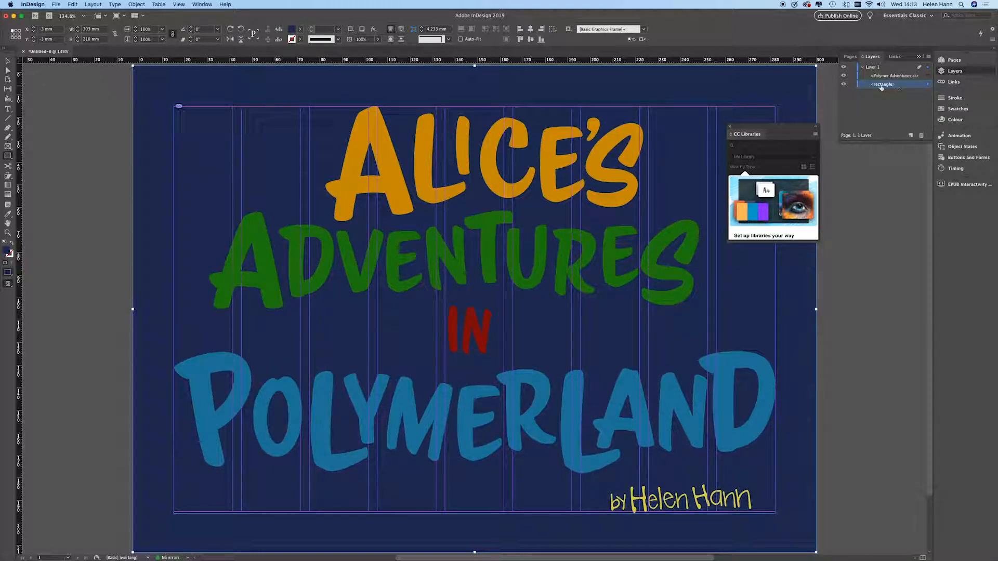
pyautogui.click(853, 86)
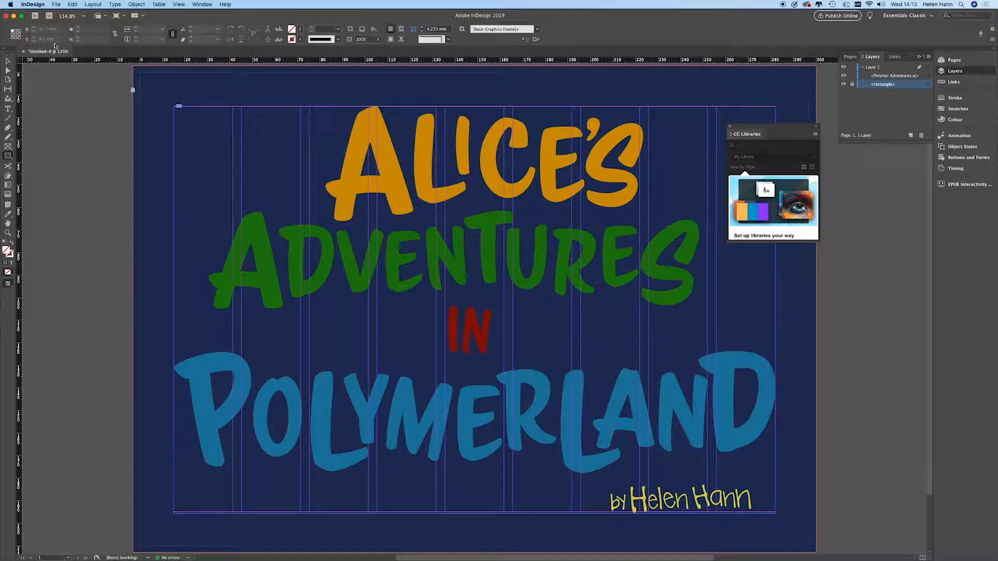
# - Select the title artwork and shrink its frame proportionally to about 206 × 140 mm, keeping the upper edge on the margin
pyautogui.click(9, 61)
pyautogui.moveTo(191, 83); pyautogui.dragTo(141, 80)
pyautogui.click(474, 310)
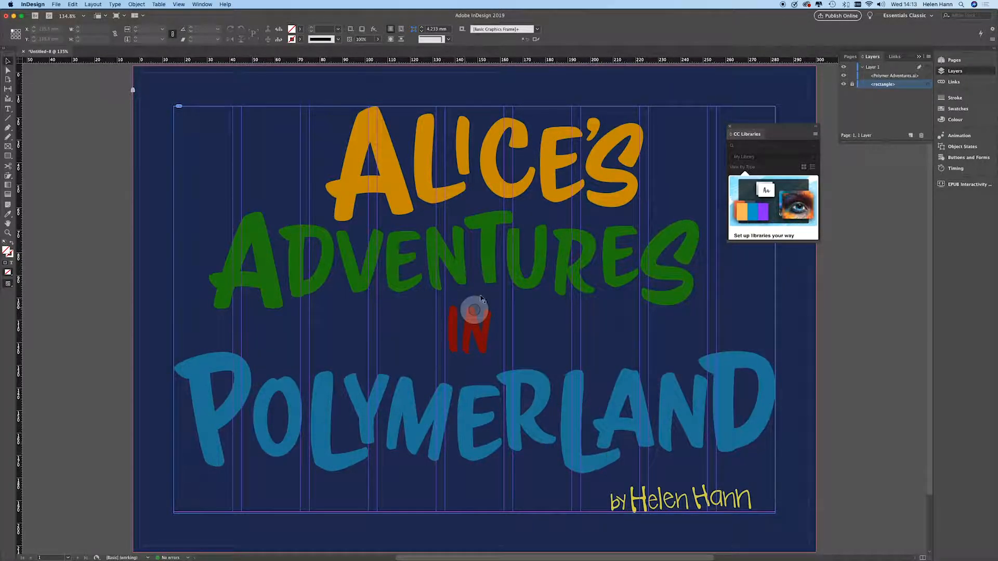
pyautogui.click(474, 311)
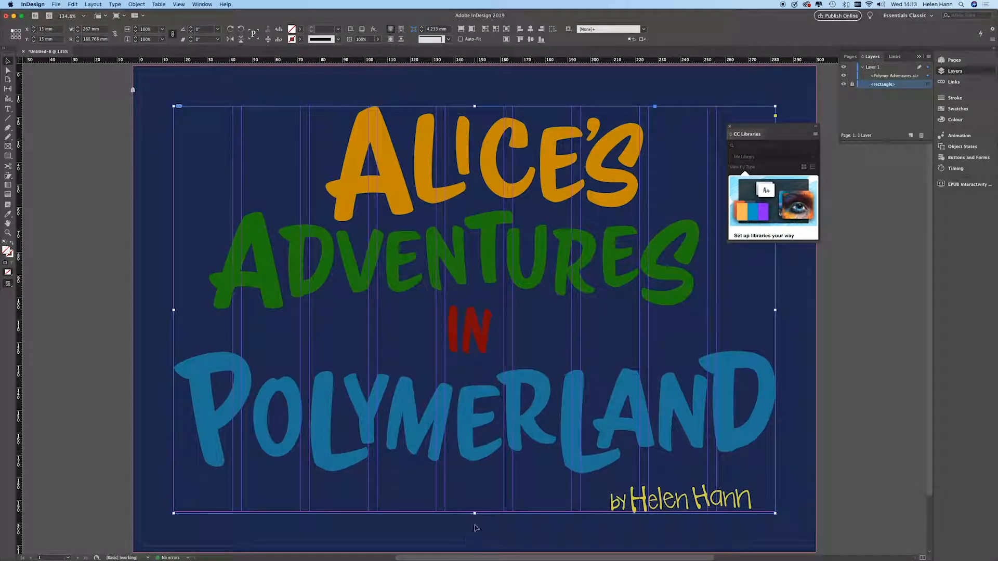
pyautogui.moveTo(474, 513); pyautogui.dragTo(459, 423)
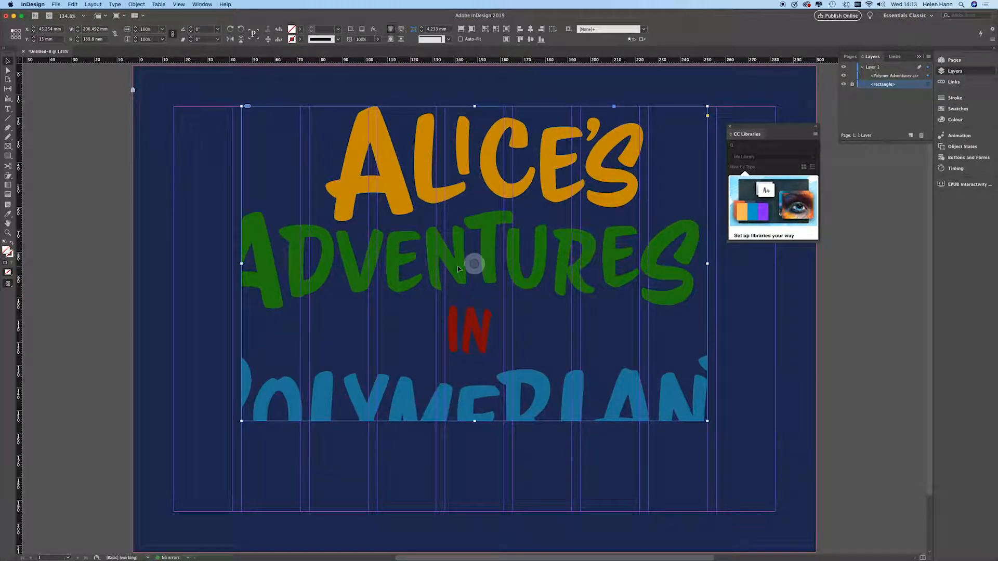
# - Fit the title artwork proportionally inside its frame, close the CC Libraries panel and deselect the frame
pyautogui.click(139, 4)
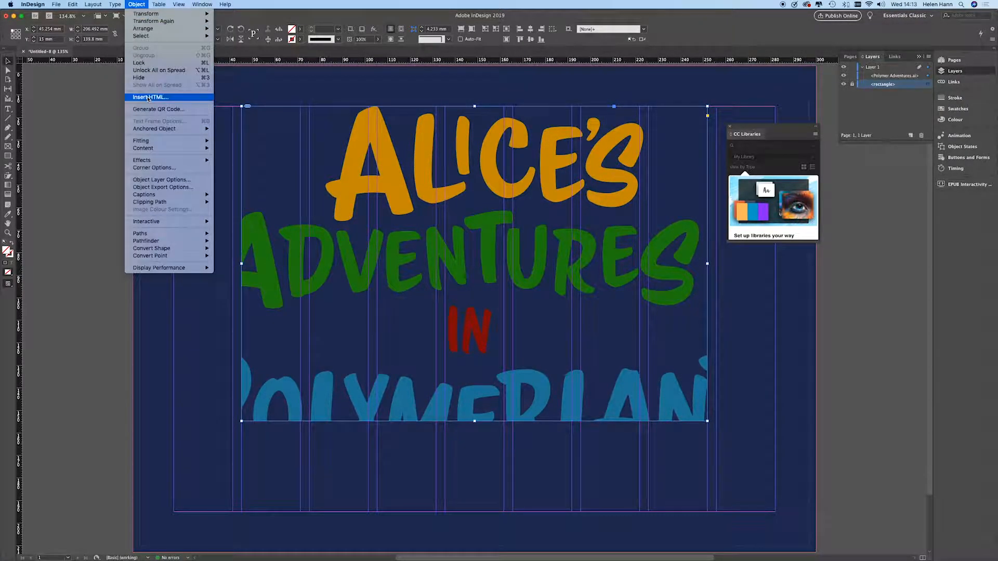
pyautogui.moveTo(147, 142)
pyautogui.click(243, 142)
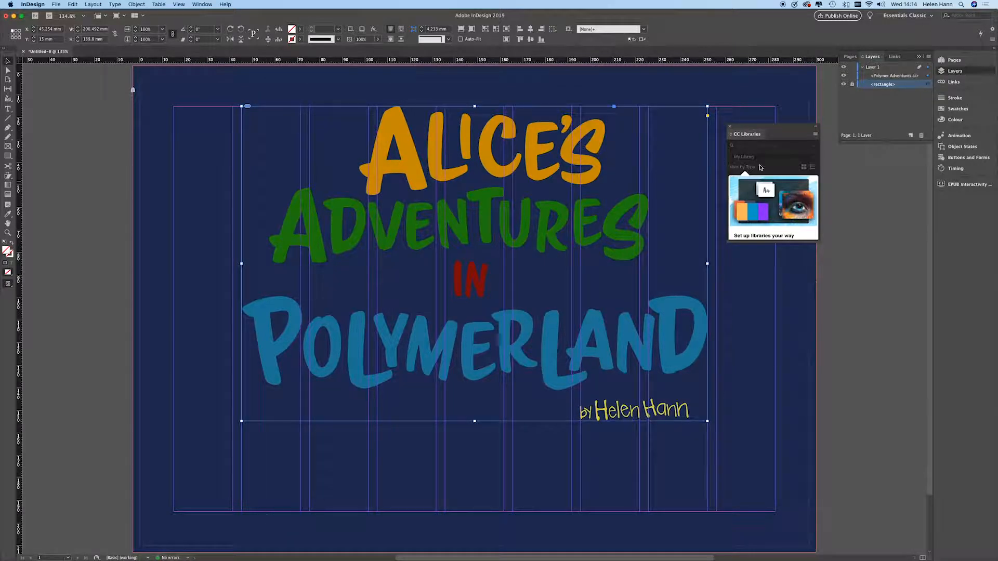
pyautogui.click(730, 127)
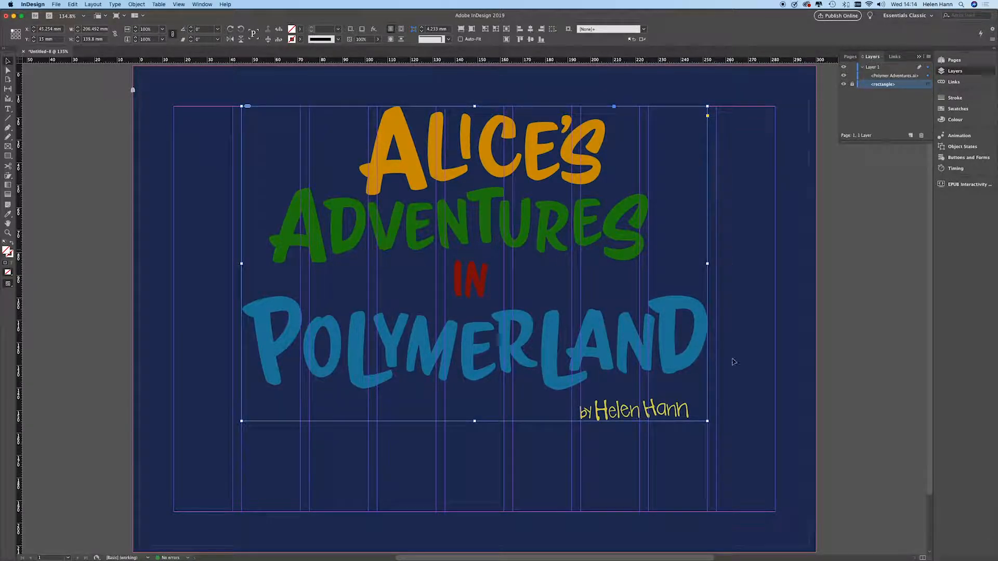
pyautogui.click(863, 428)
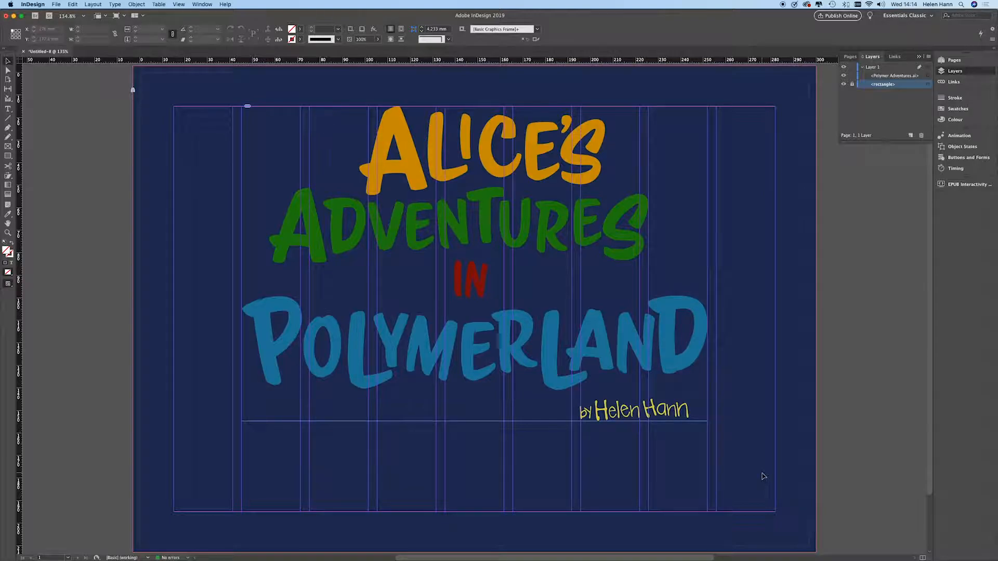
# - Place Polymer sphere.ai at about 56 × 56 mm in the page's lower-right corner, resting on the bottom margin and against the right margin
pyautogui.click(56, 5)
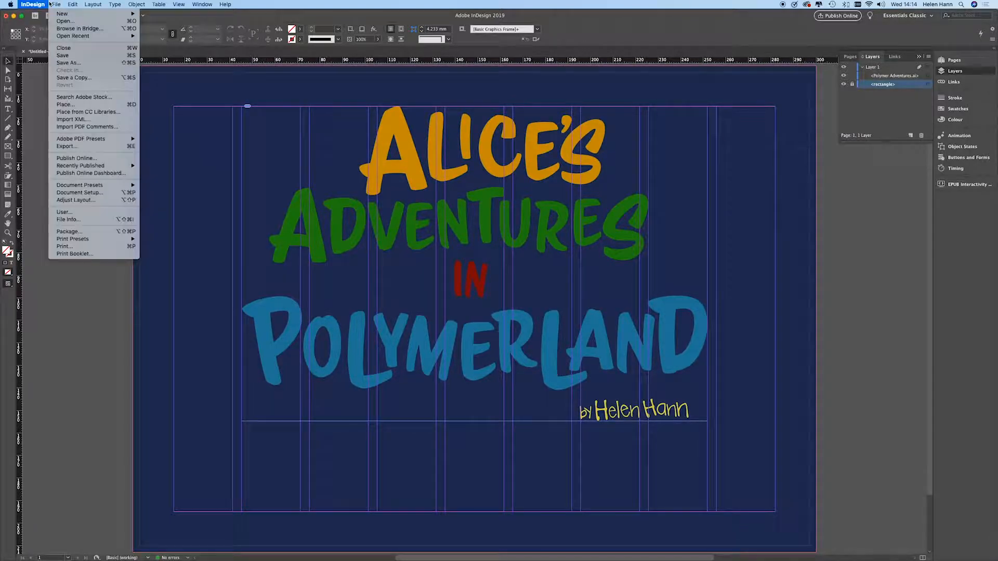
pyautogui.click(64, 106)
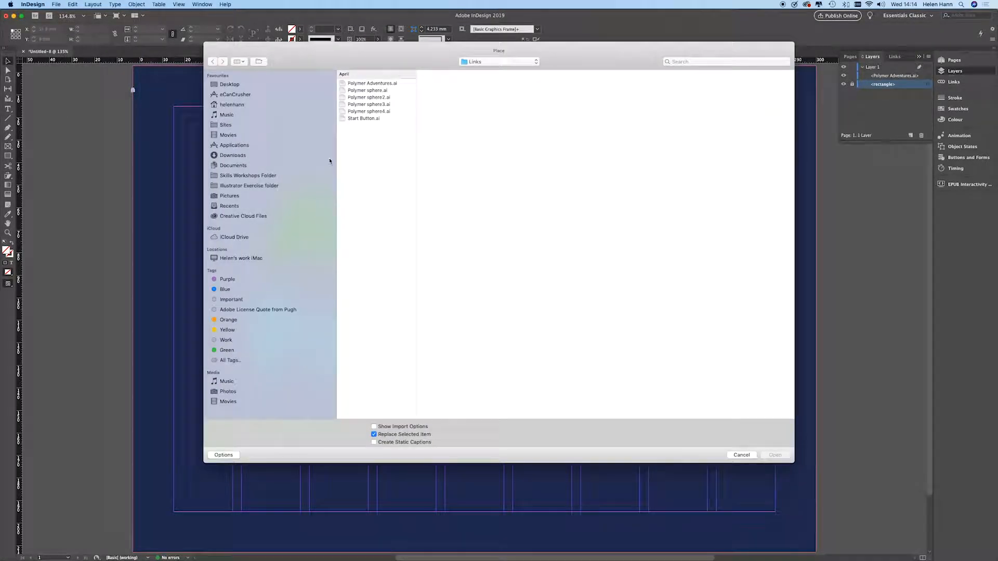
pyautogui.click(368, 91)
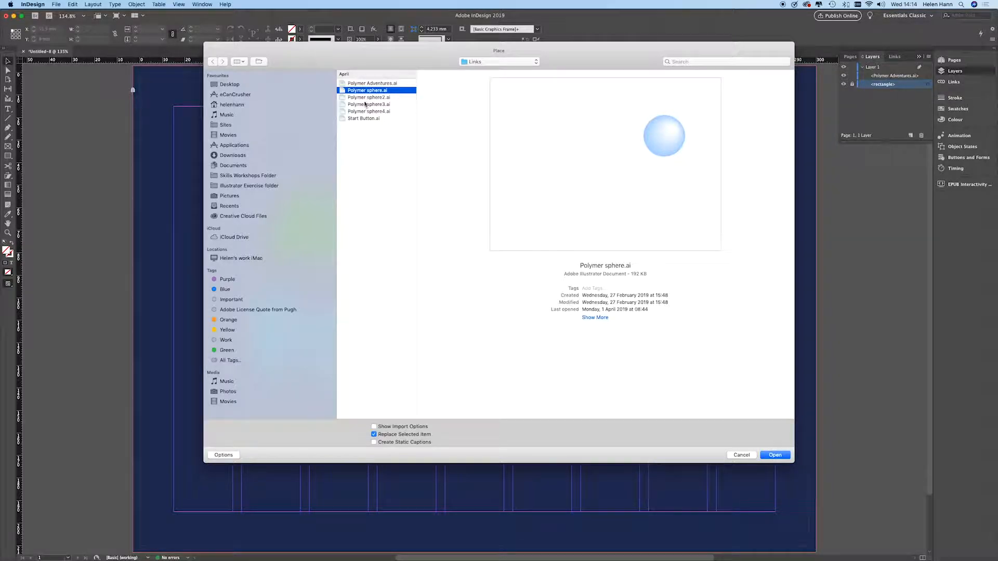
pyautogui.click(775, 455)
pyautogui.moveTo(767, 453); pyautogui.dragTo(654, 378)
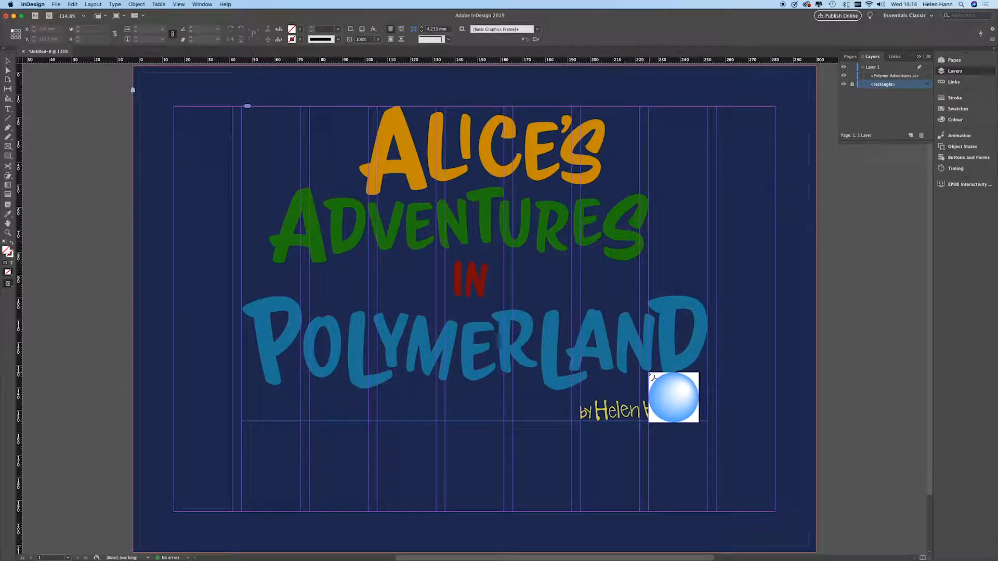
pyautogui.moveTo(698, 423); pyautogui.dragTo(777, 495)
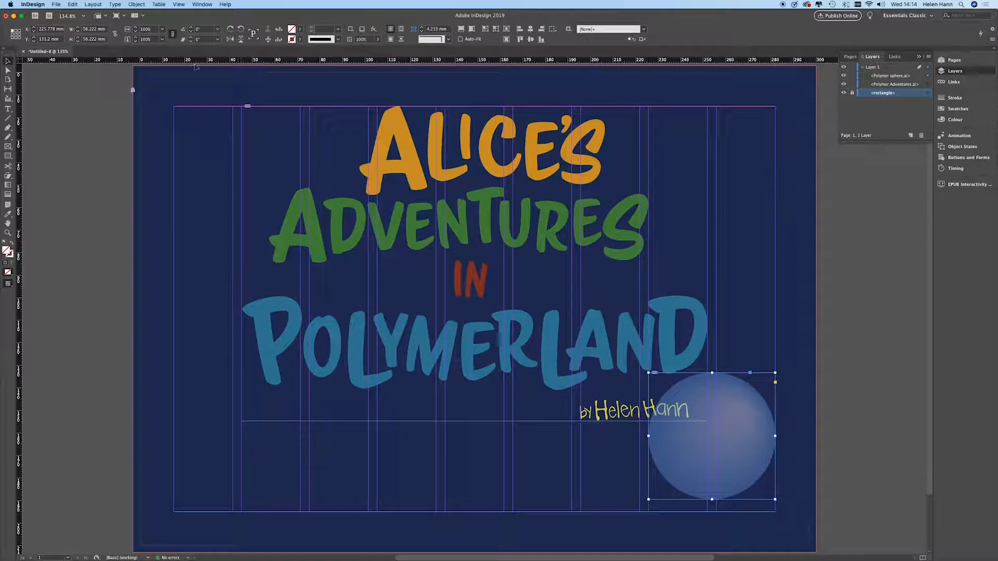
pyautogui.moveTo(746, 468)
pyautogui.mouseDown()
pyautogui.moveTo(740, 475)
pyautogui.moveTo(693, 370)
pyautogui.moveTo(598, 351)
pyautogui.moveTo(563, 370)
pyautogui.moveTo(649, 259)
pyautogui.moveTo(639, 220)
pyautogui.moveTo(499, 161)
pyautogui.moveTo(421, 195)
pyautogui.moveTo(334, 255)
pyautogui.moveTo(325, 383)
pyautogui.moveTo(538, 396)
pyautogui.moveTo(617, 358)
pyautogui.moveTo(743, 377)
pyautogui.moveTo(655, 338)
pyautogui.moveTo(725, 374)
pyautogui.moveTo(563, 359)
pyautogui.moveTo(725, 405)
pyautogui.moveTo(577, 337)
pyautogui.moveTo(665, 291)
pyautogui.moveTo(615, 170)
pyautogui.moveTo(564, 296)
pyautogui.moveTo(702, 365)
pyautogui.moveTo(743, 479)
pyautogui.mouseUp()
pyautogui.click(792, 377)
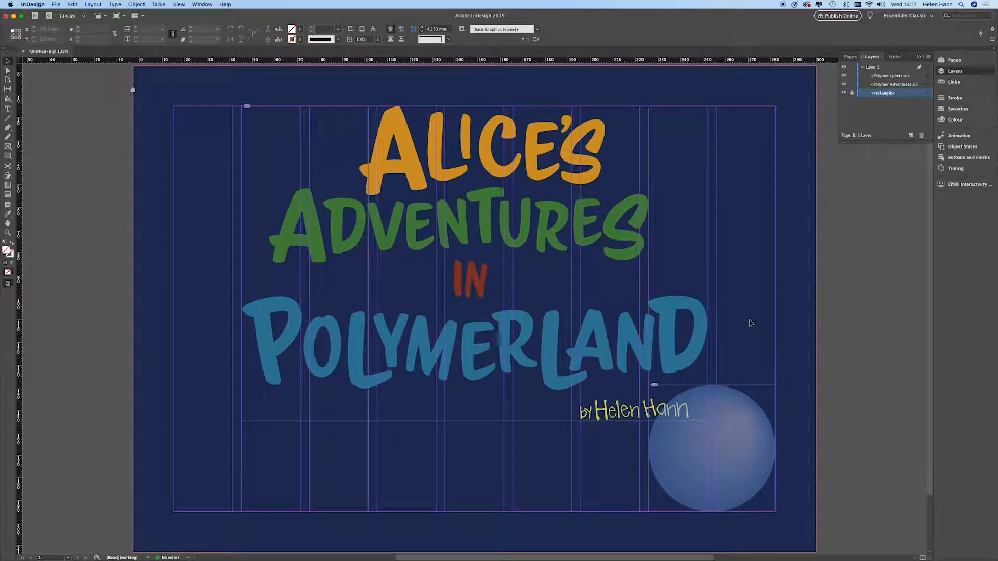
# - Switch to Illustrator and copy the blue gradient sphere from Polymer sphere.ai
pyautogui.moveTo(434, 550)
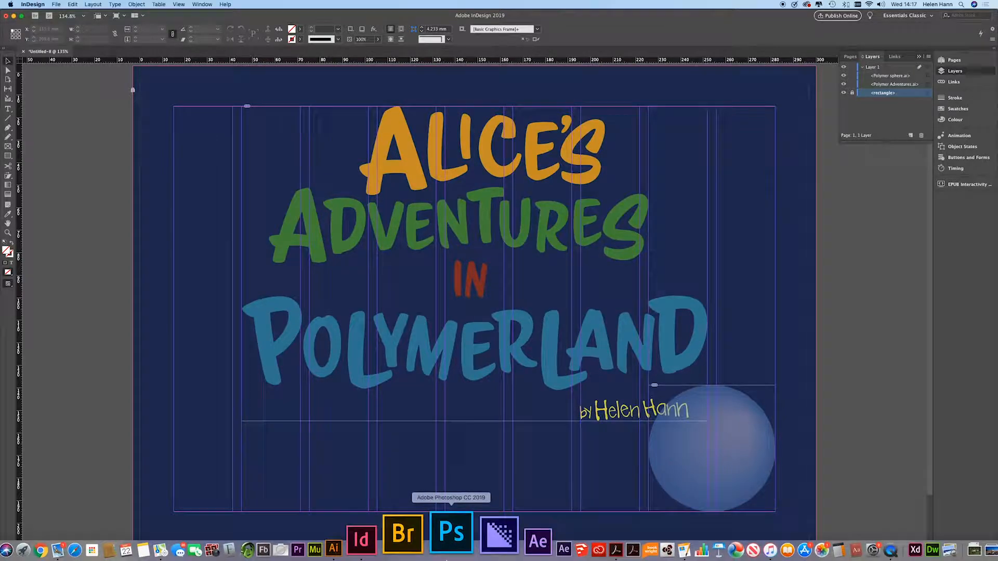
pyautogui.click(389, 538)
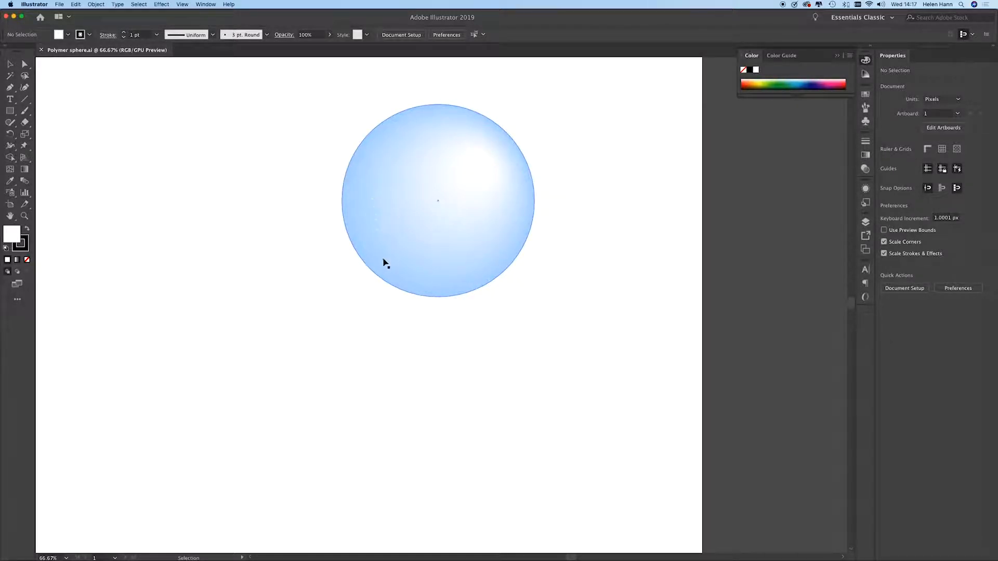
pyautogui.click(465, 227)
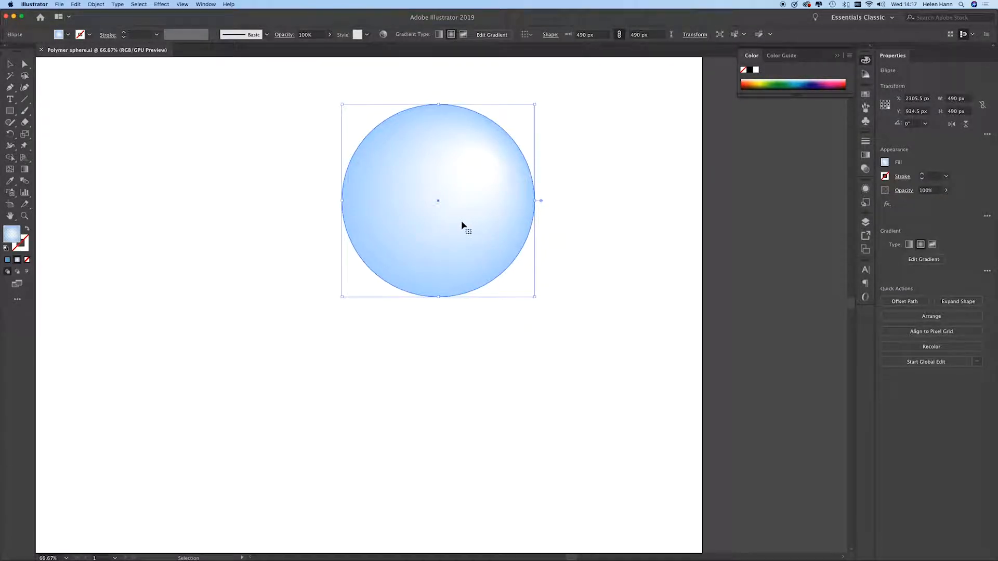
pyautogui.click(75, 4)
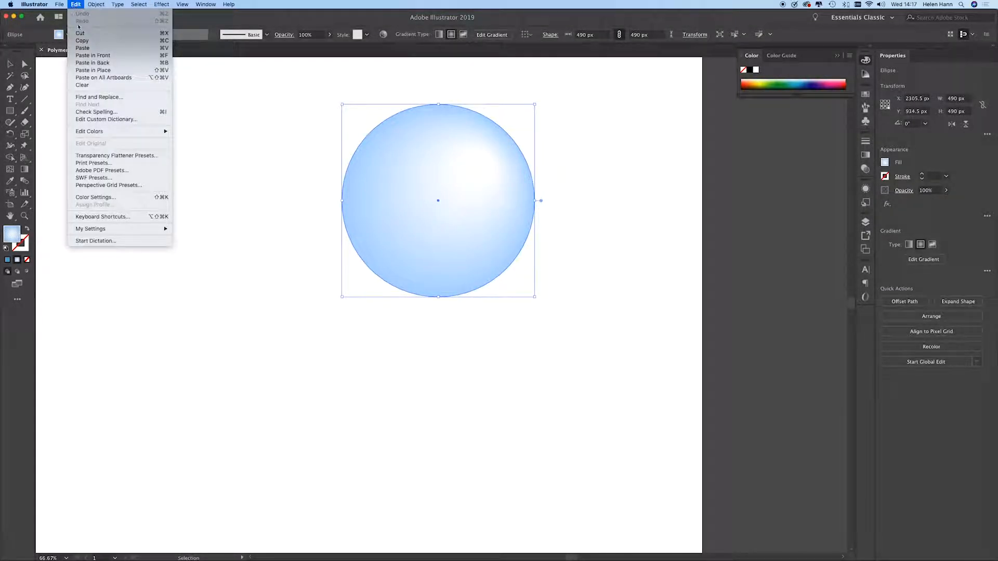
pyautogui.click(89, 42)
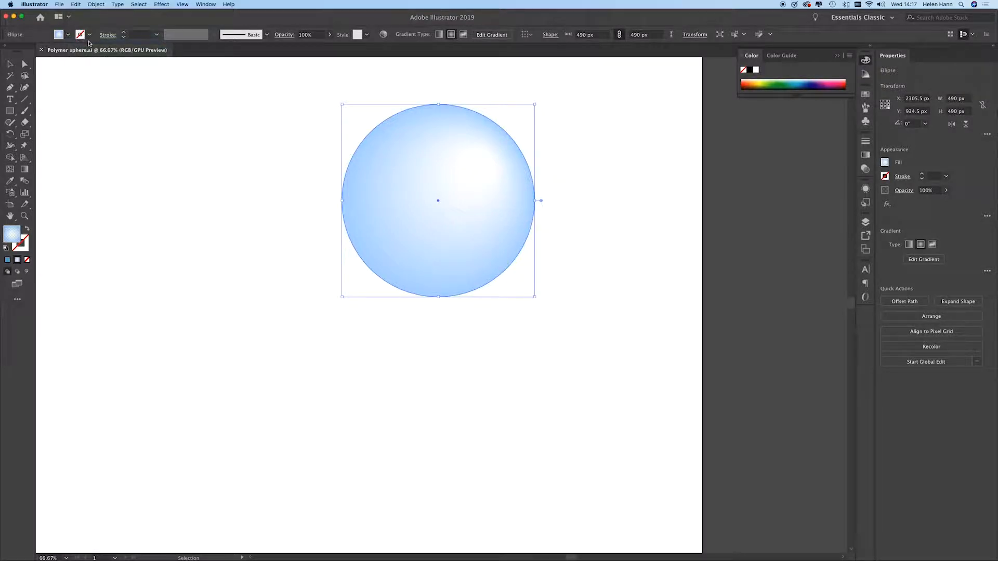
# - Switch to InDesign and paste the copied sphere onto the cover page
pyautogui.moveTo(391, 559)
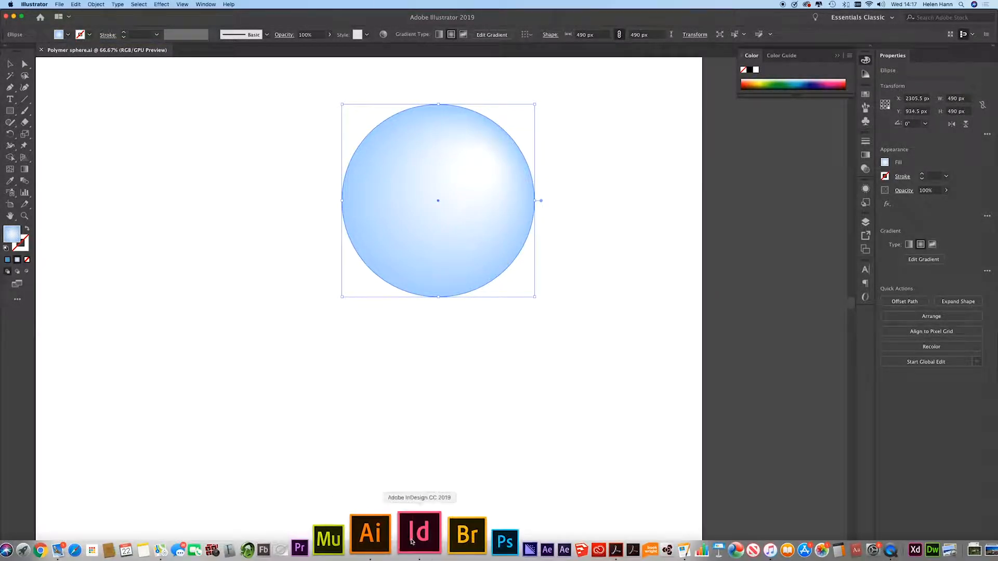
pyautogui.click(417, 535)
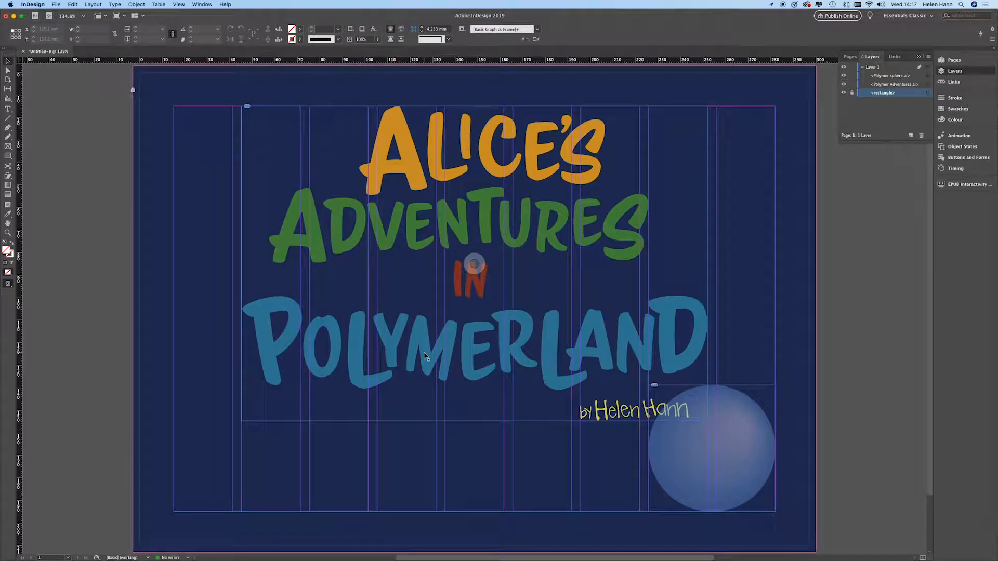
pyautogui.click(72, 4)
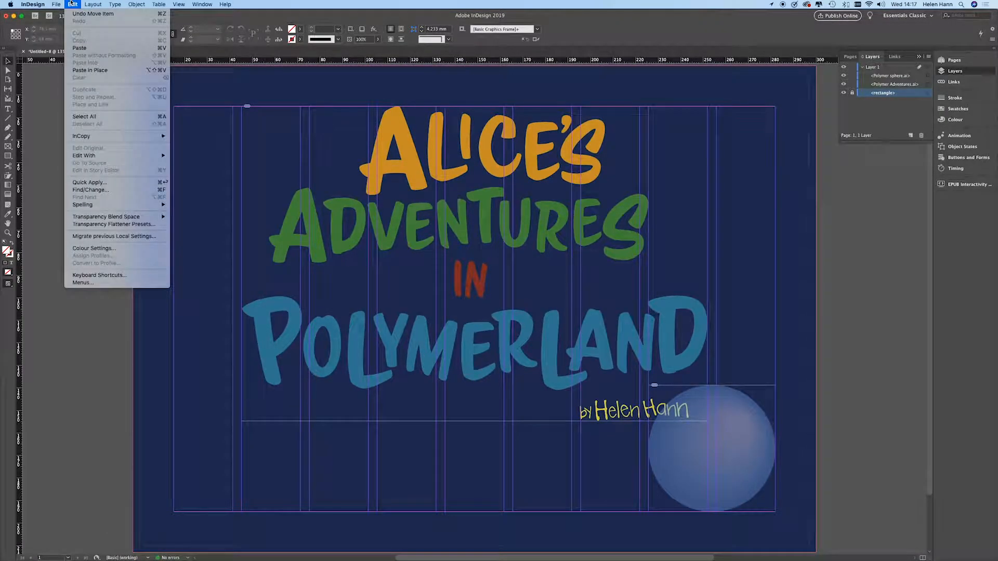
pyautogui.click(80, 48)
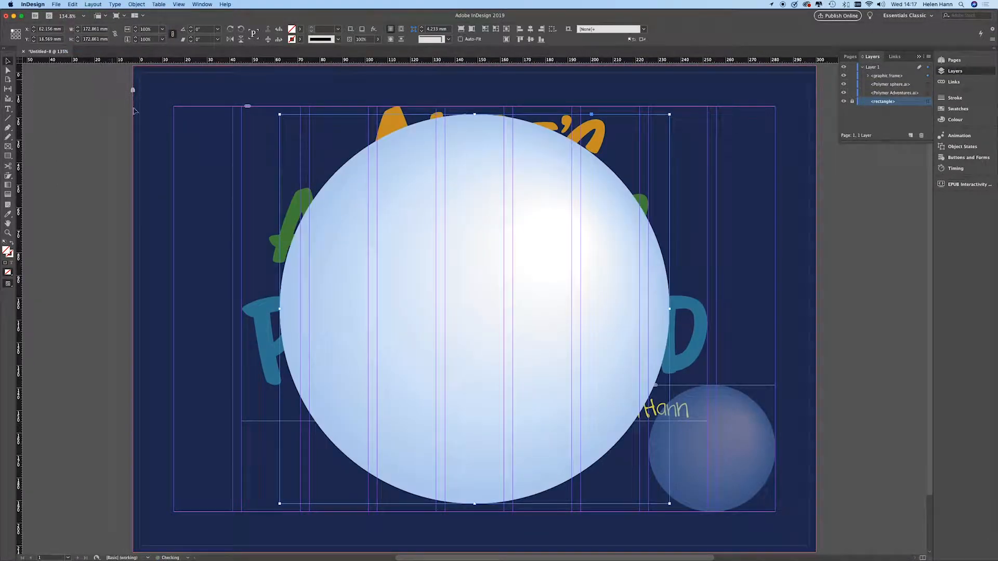
# - Try shrinking the pasted sphere's frame to about 93 × 90 mm and repositioning it, and delete it from the page
pyautogui.moveTo(561, 312); pyautogui.dragTo(355, 296)
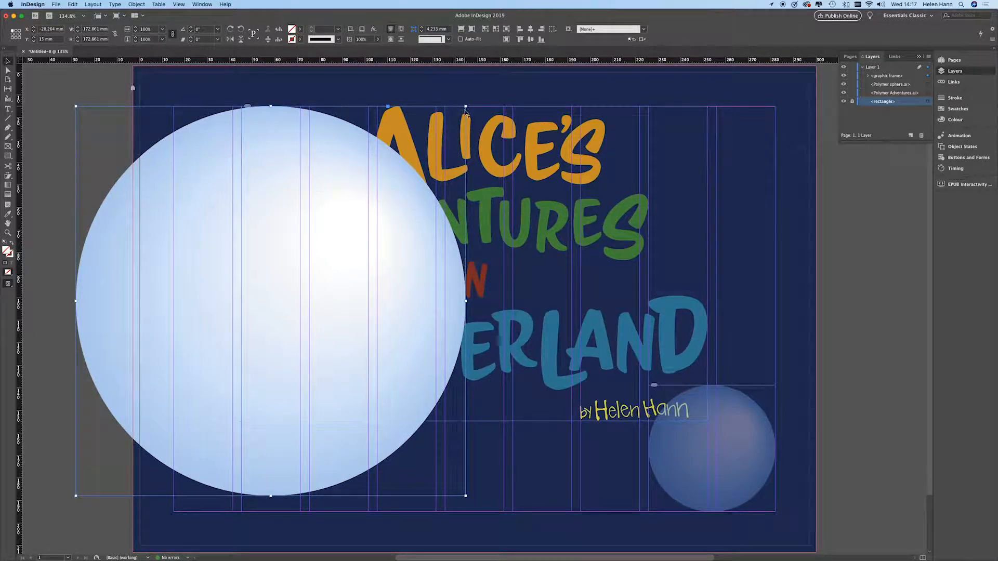
pyautogui.moveTo(466, 106); pyautogui.dragTo(285, 293)
pyautogui.moveTo(216, 370); pyautogui.dragTo(415, 389)
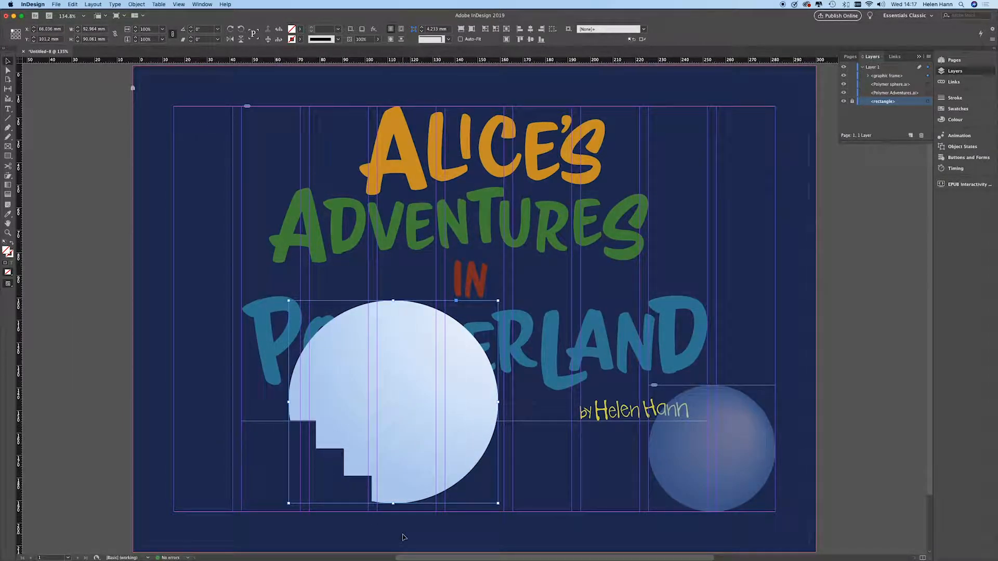
pyautogui.press('Delete')
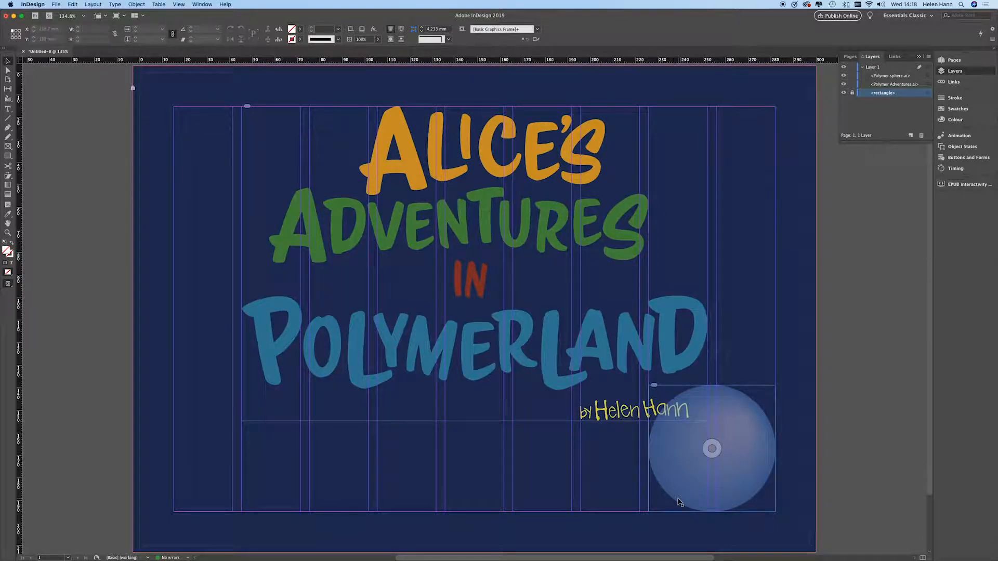
# - Load Polymer sphere2.ai, Polymer sphere3.ai and Polymer sphere4.ai together for placing on the cover
pyautogui.click(56, 4)
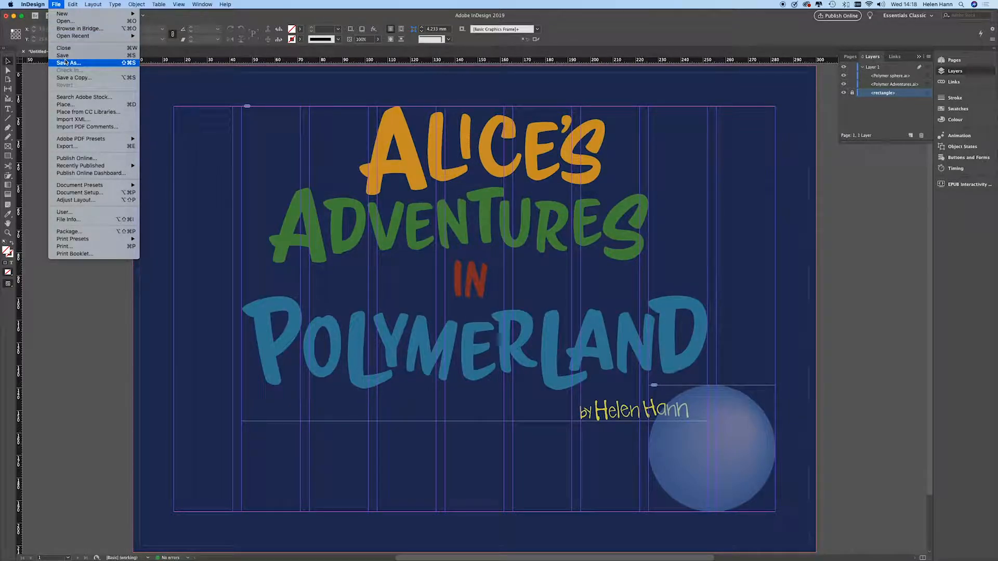
pyautogui.click(66, 104)
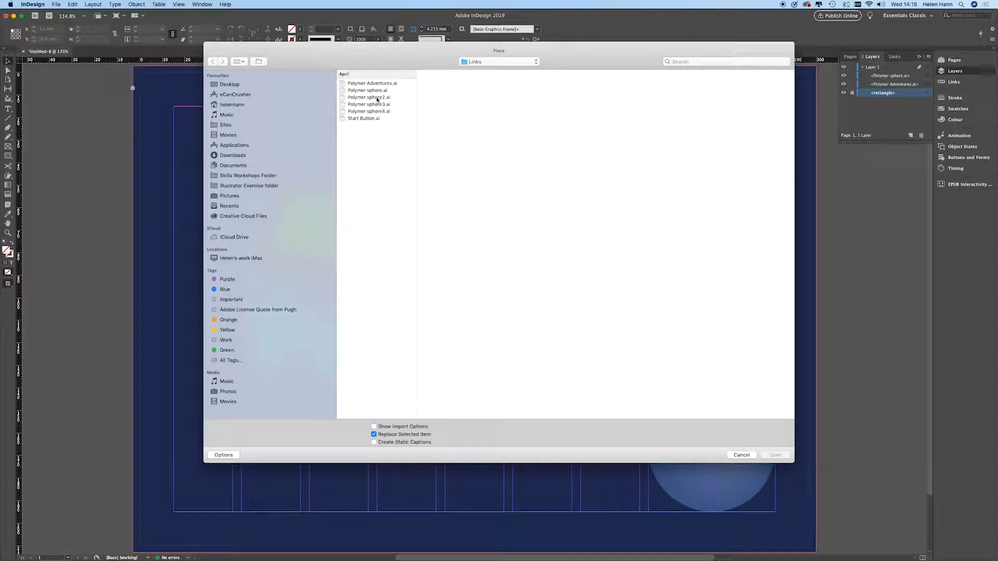
pyautogui.click(378, 99)
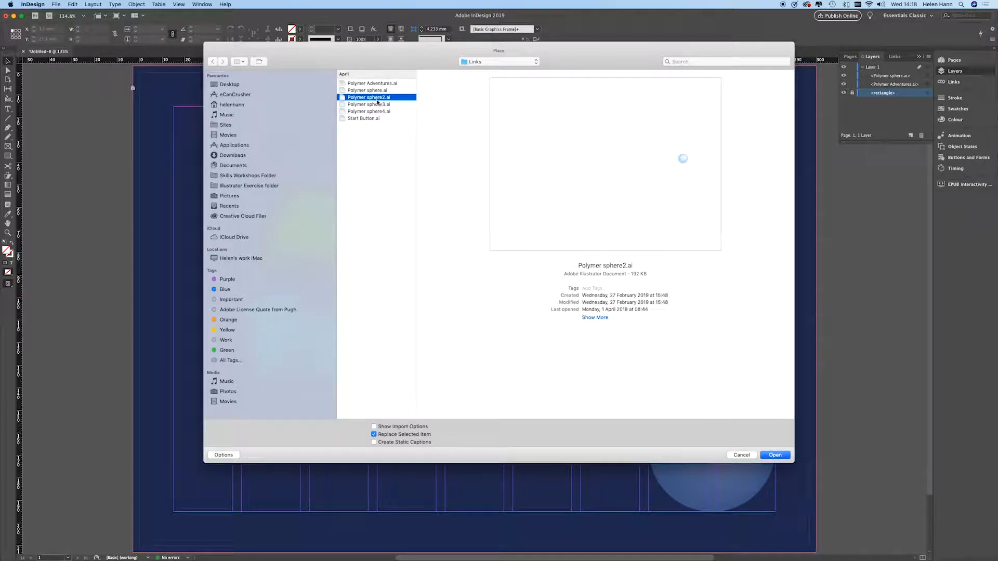
pyautogui.keyDown('shift'); pyautogui.click(377, 106); pyautogui.keyUp('shift')
pyautogui.keyDown('shift'); pyautogui.click(377, 112); pyautogui.keyUp('shift')
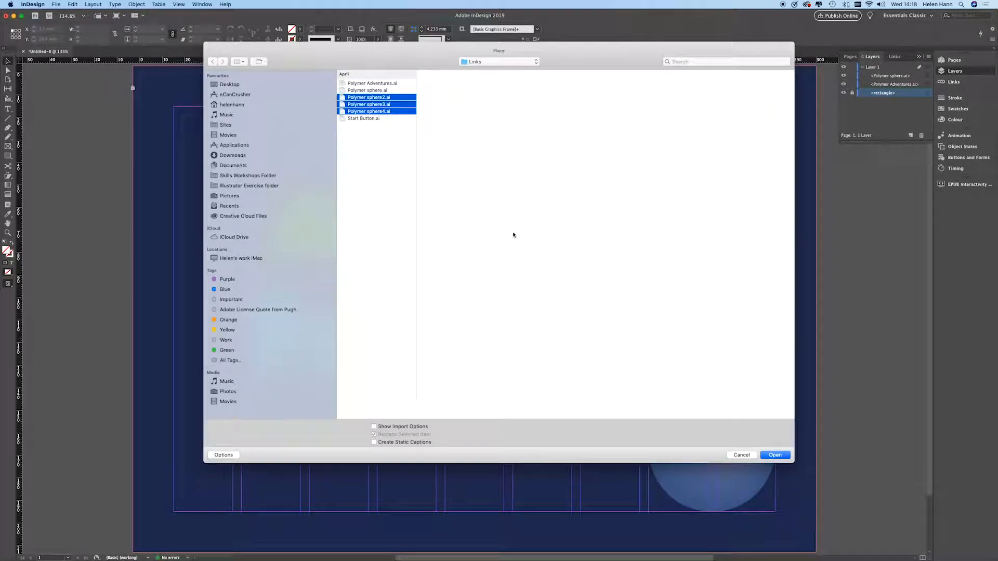
pyautogui.click(780, 456)
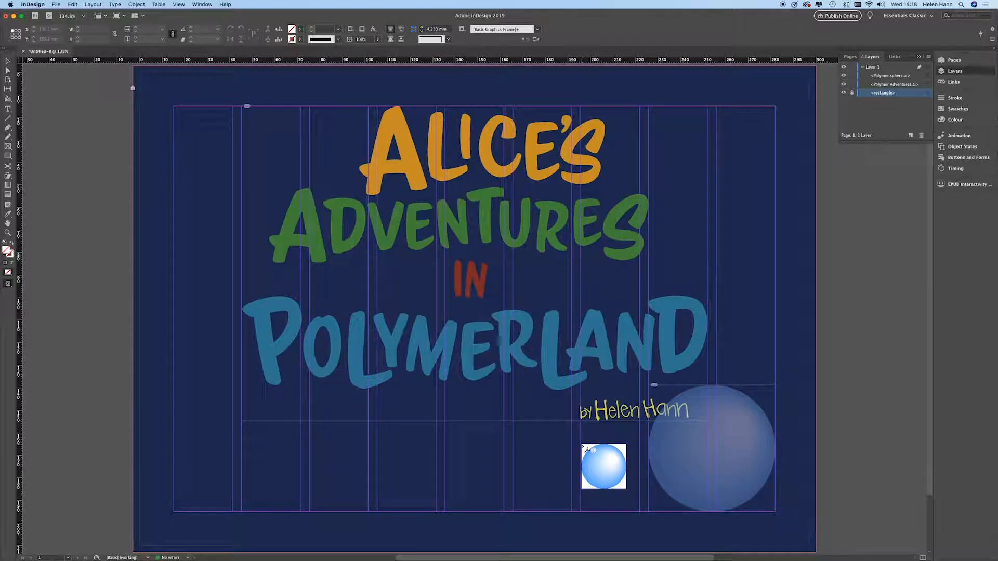
# - Place the three loaded spheres along the bottom margin beside the large one, making sphere3 about 13.5 mm and sphere4 about 19.6 mm wide
pyautogui.moveTo(581, 445); pyautogui.dragTo(648, 502)
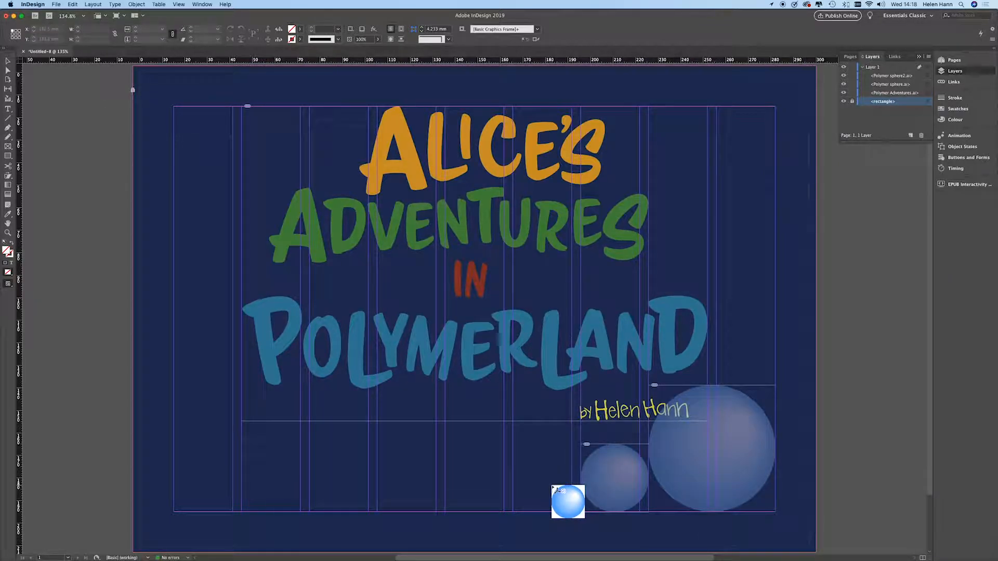
pyautogui.moveTo(591, 481); pyautogui.dragTo(561, 504)
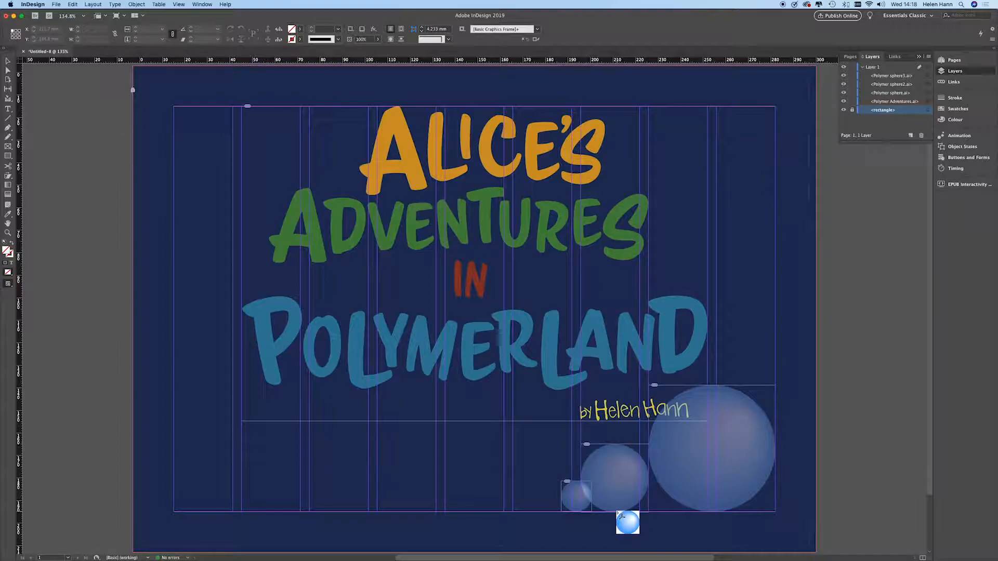
pyautogui.moveTo(629, 512); pyautogui.dragTo(672, 490)
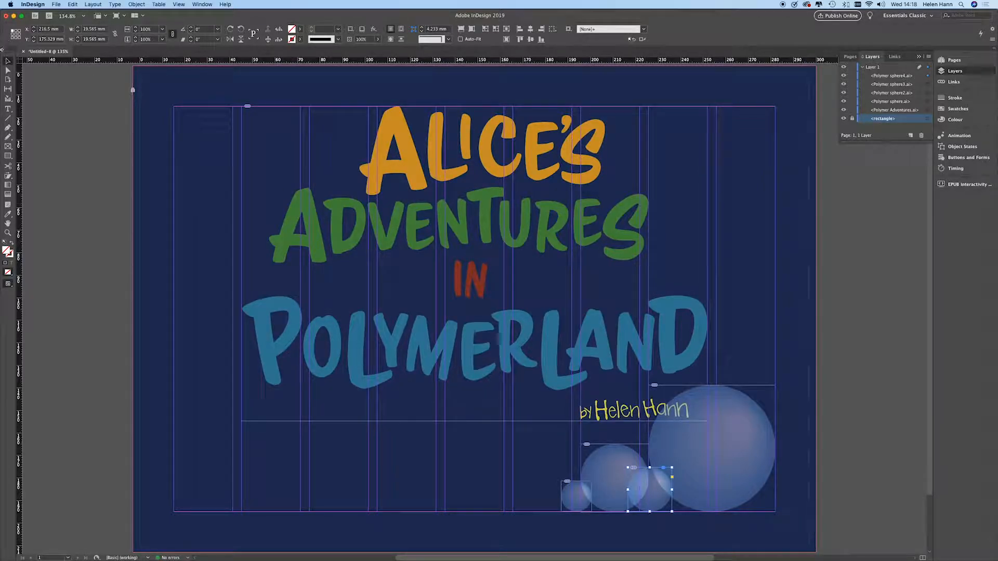
pyautogui.click(161, 484)
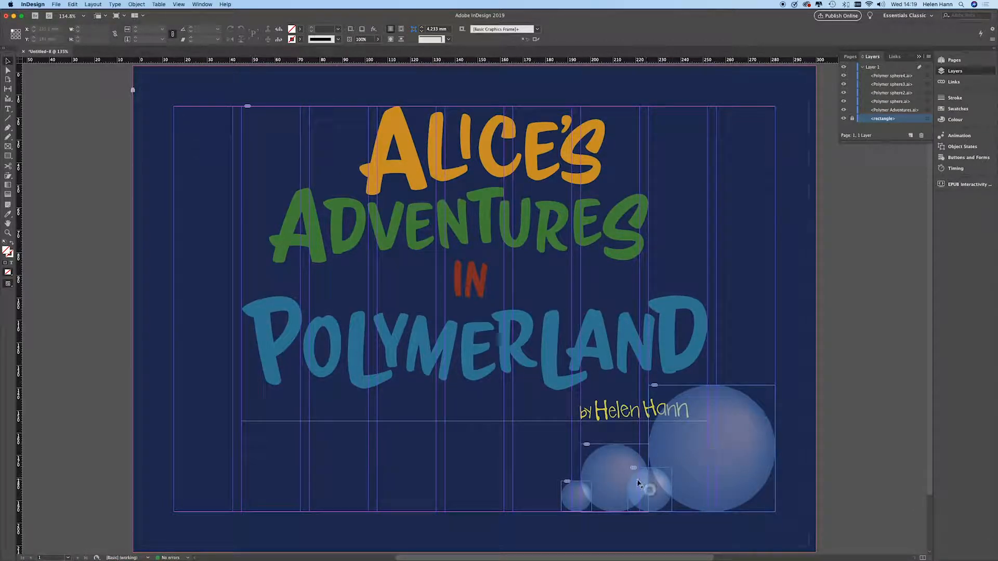
# - Select all four spheres and move them straight up onto the pasteboard above the page, at about X 187 mm, Y -59.3 mm
pyautogui.click(587, 505)
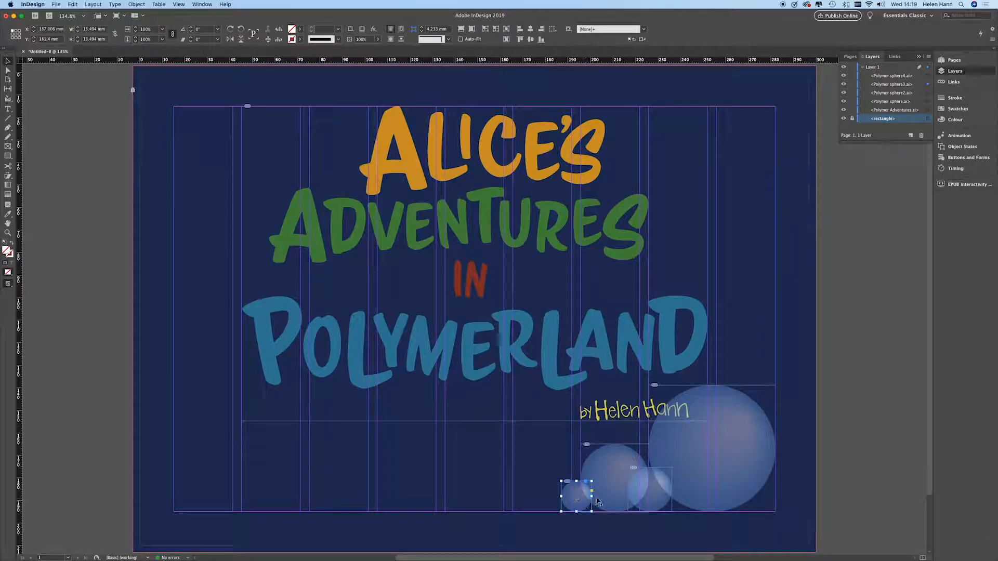
pyautogui.keyDown('shift'); pyautogui.click(604, 502); pyautogui.keyUp('shift')
pyautogui.keyDown('shift'); pyautogui.click(659, 503); pyautogui.keyUp('shift')
pyautogui.keyDown('shift'); pyautogui.click(713, 504); pyautogui.keyUp('shift')
pyautogui.moveTo(737, 503); pyautogui.dragTo(759, 125)
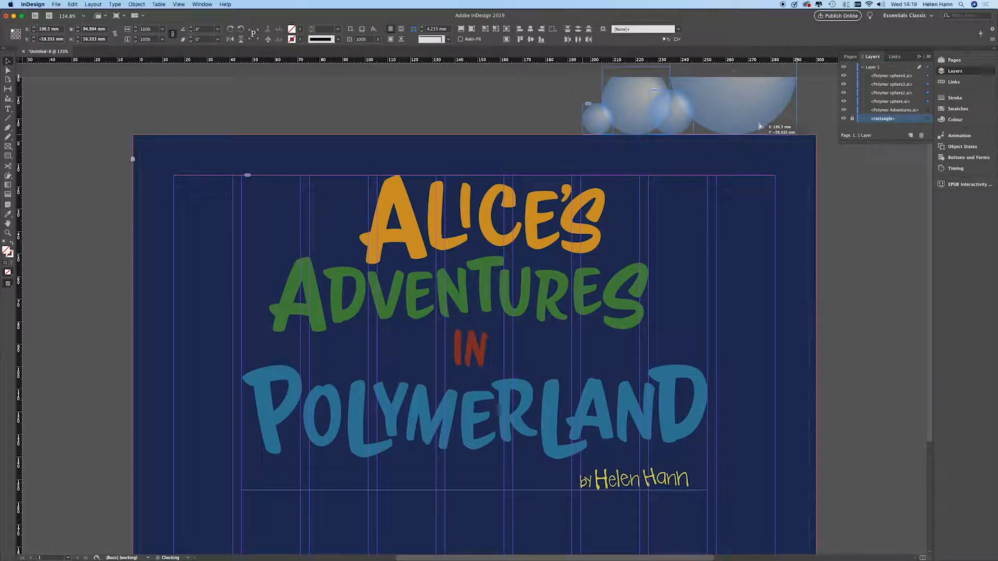
pyautogui.moveTo(759, 126); pyautogui.dragTo(759, 126)
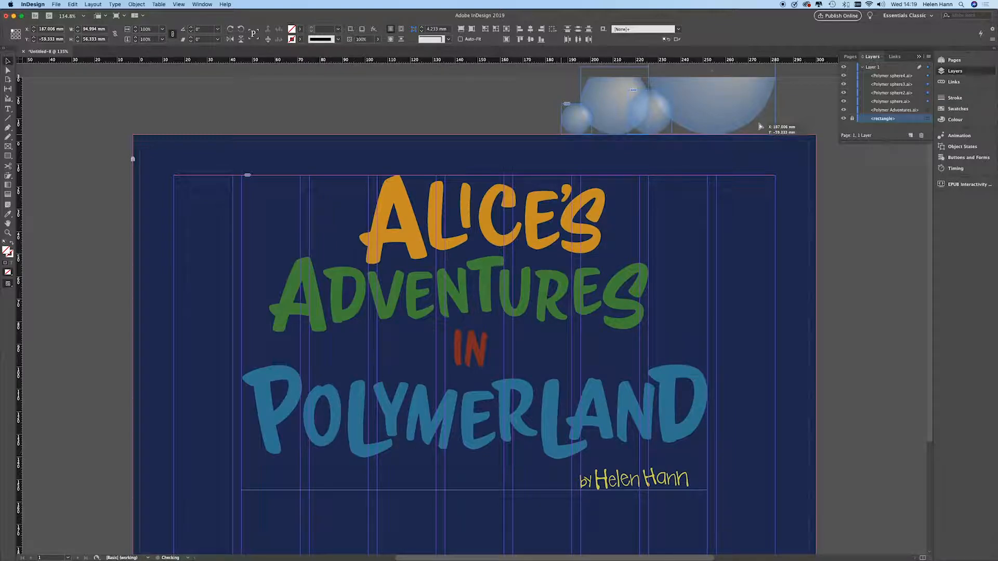
pyautogui.moveTo(760, 126); pyautogui.dragTo(759, 126)
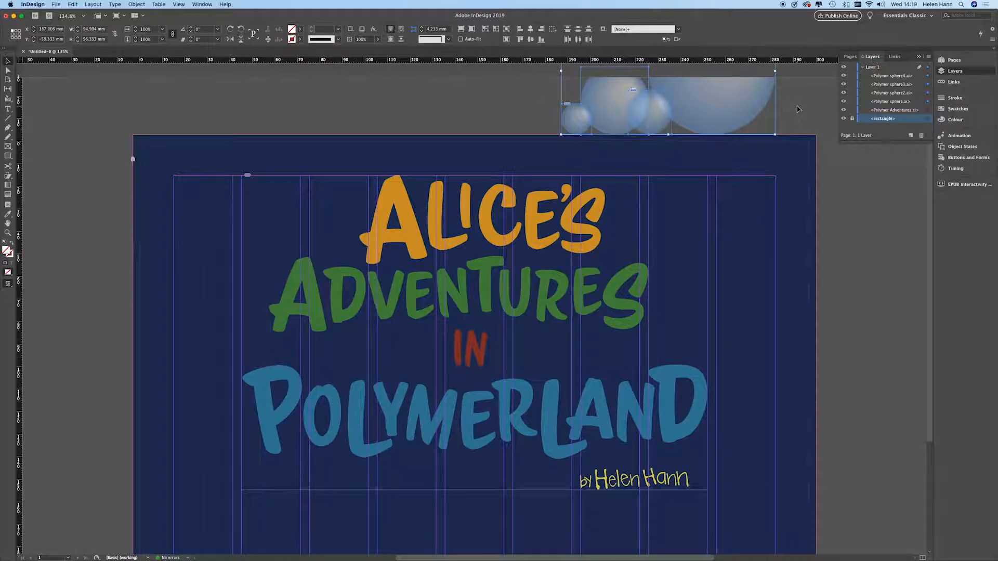
# - Apply the Bounce Vertical animation preset to the largest sphere above the cover
pyautogui.hscroll(1, 793, 104)
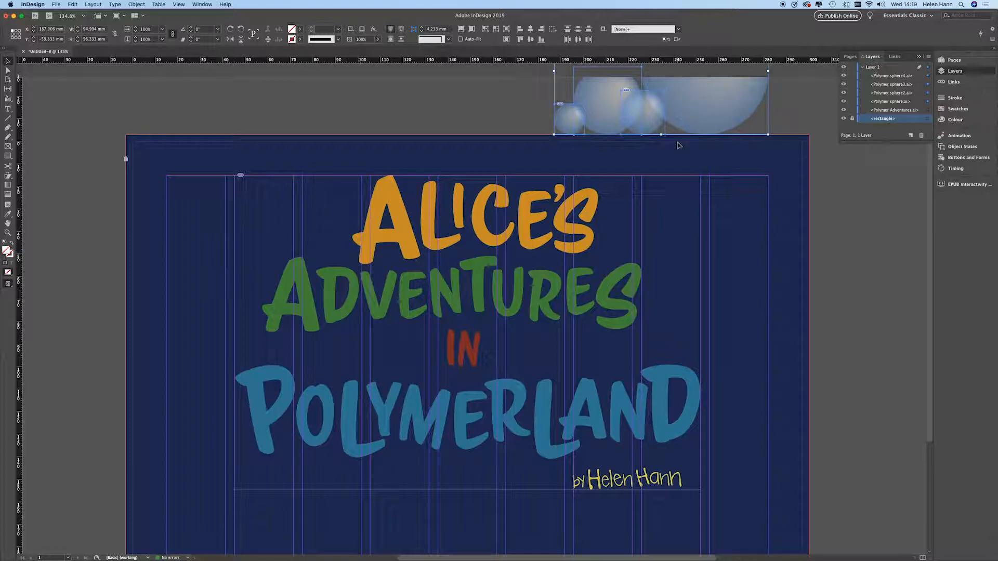
pyautogui.click(789, 113)
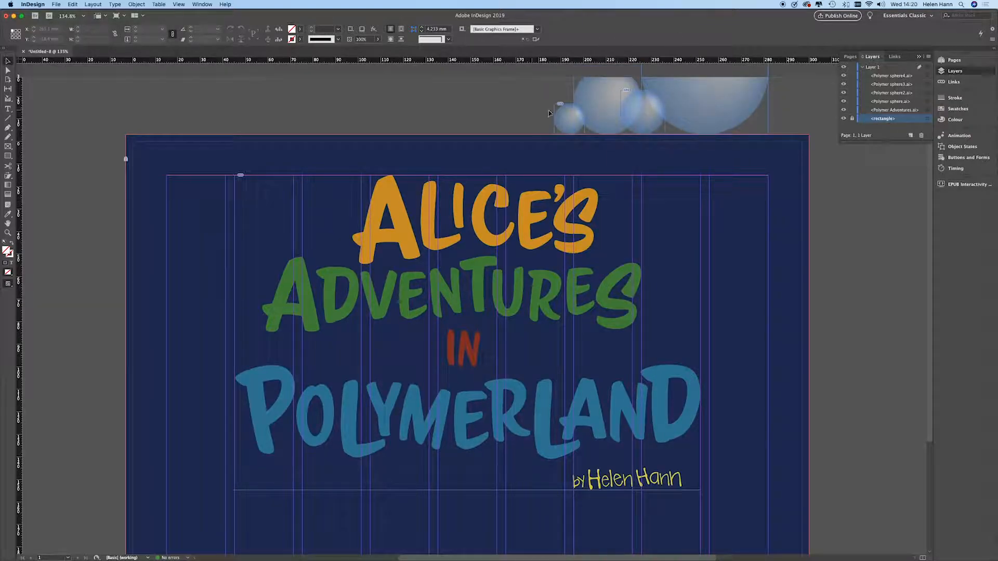
pyautogui.click(733, 105)
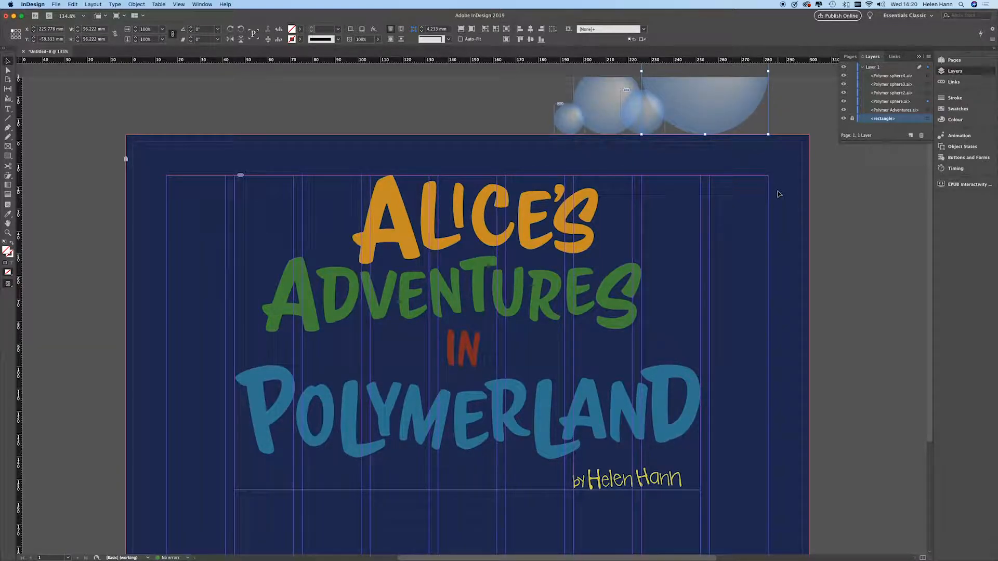
pyautogui.click(966, 137)
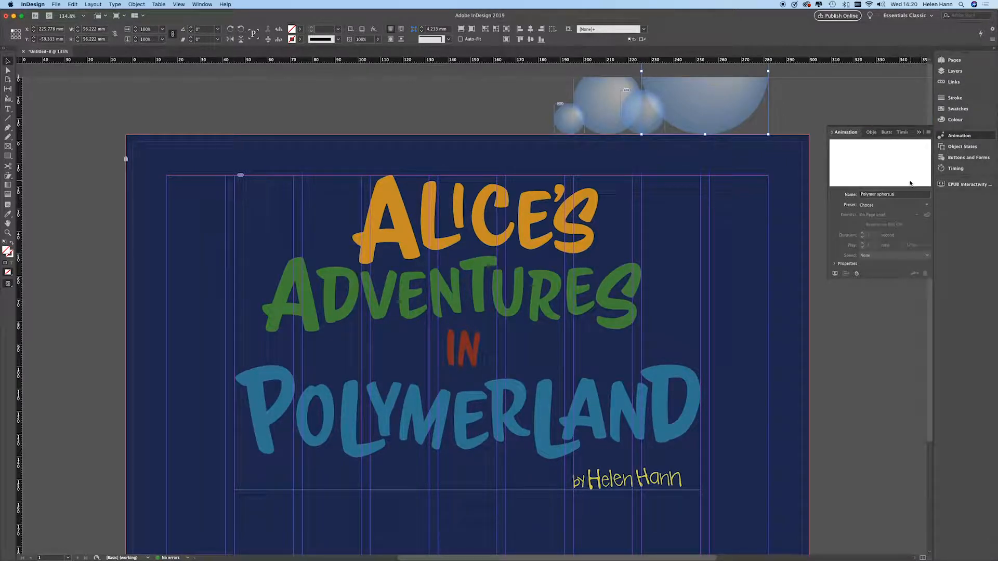
pyautogui.click(928, 207)
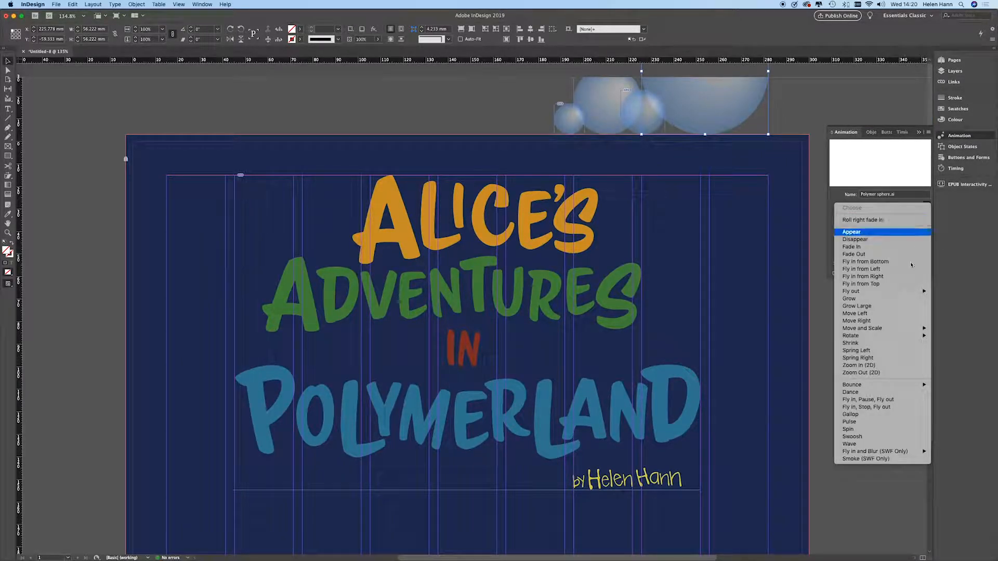
pyautogui.moveTo(888, 386)
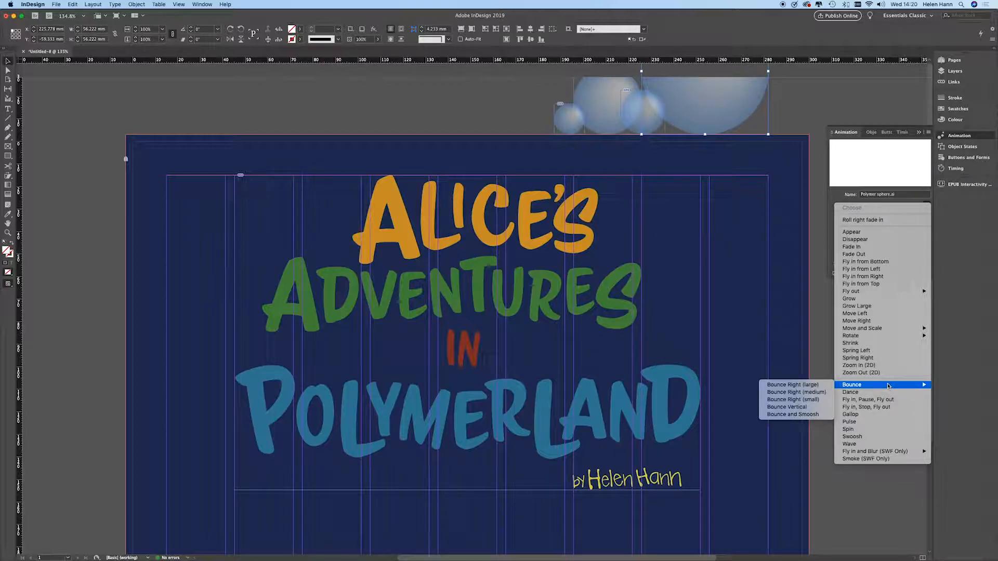
pyautogui.click(804, 407)
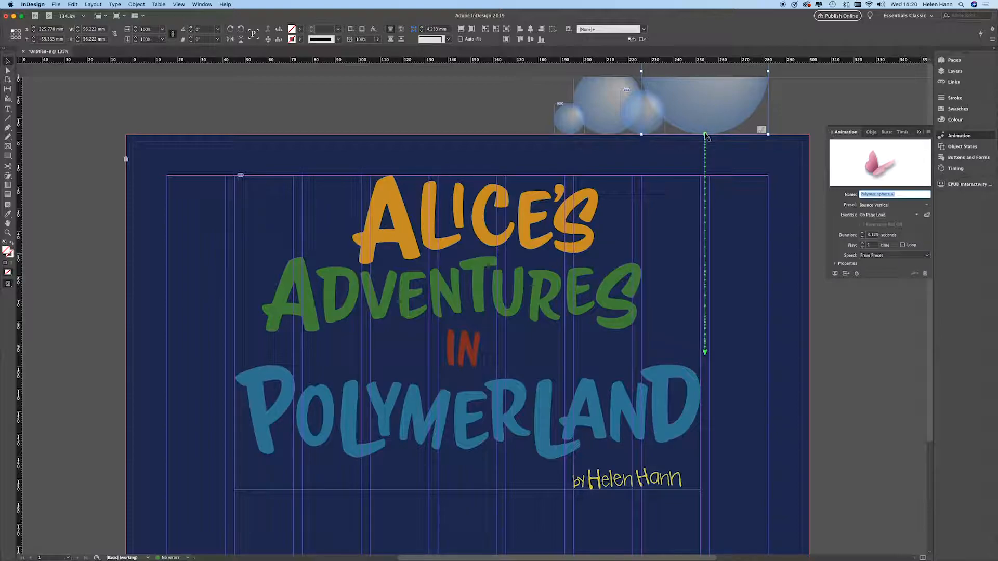
pyautogui.click(706, 357)
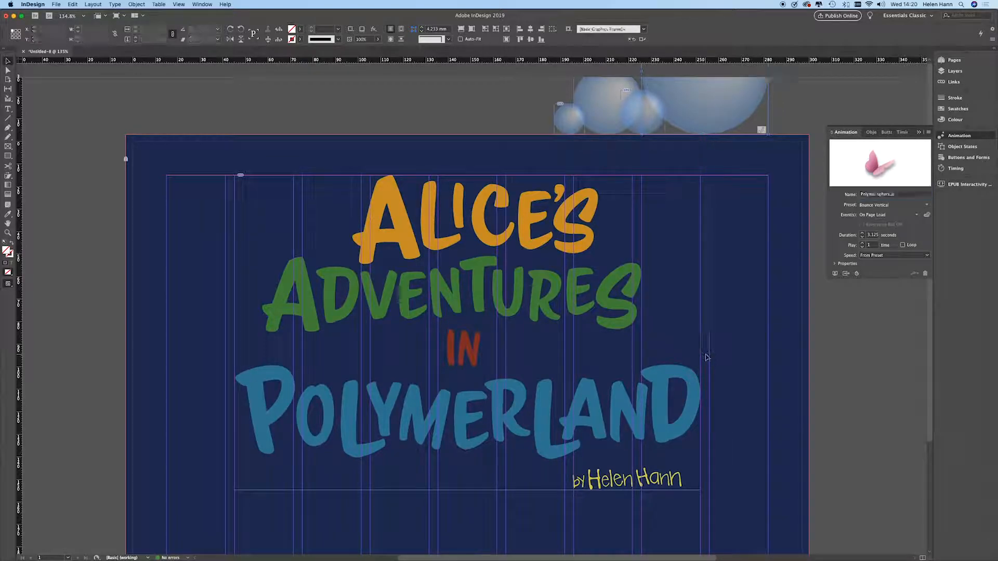
pyautogui.click(705, 99)
pyautogui.press('a')
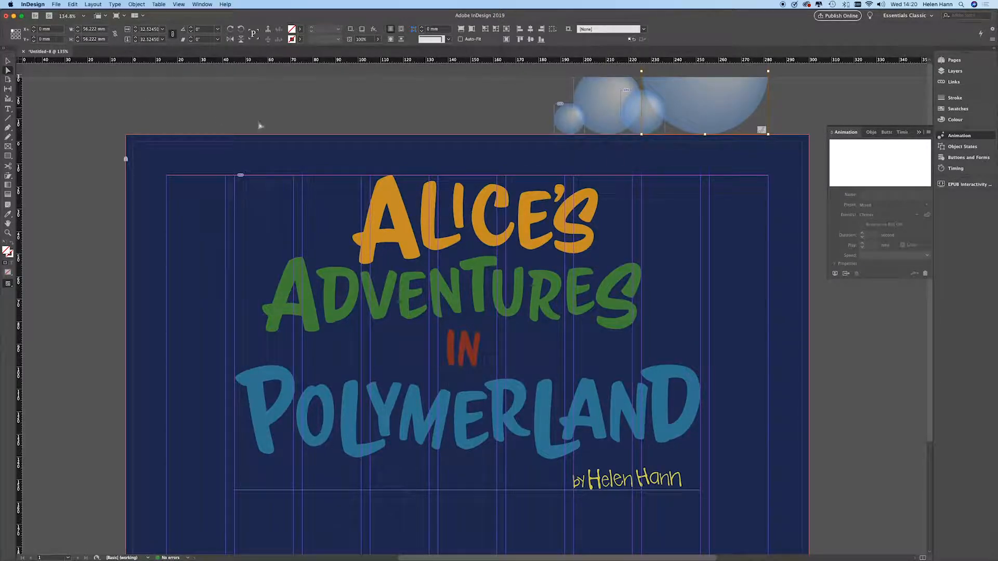
pyautogui.press('v')
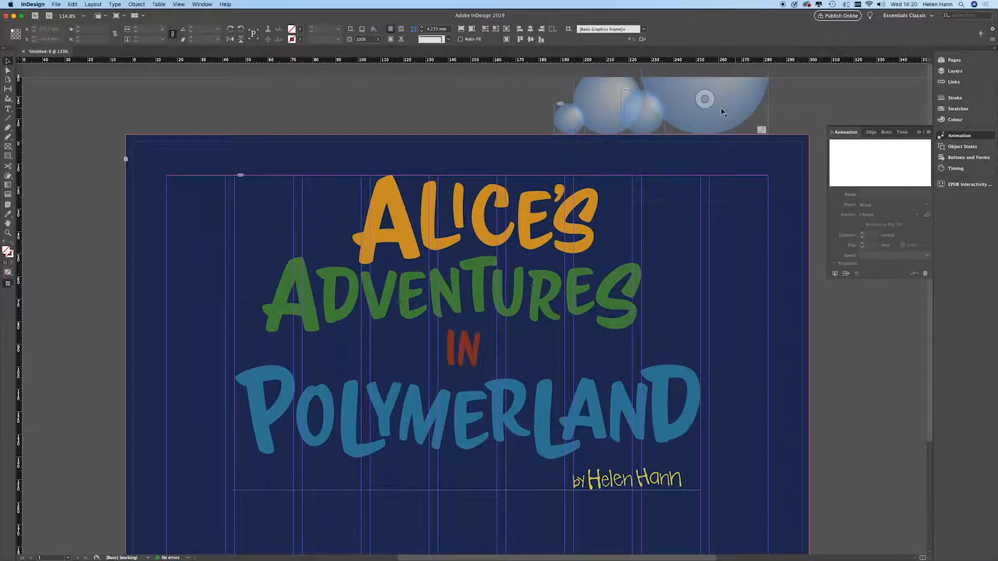
pyautogui.click(715, 111)
pyautogui.click(7, 70)
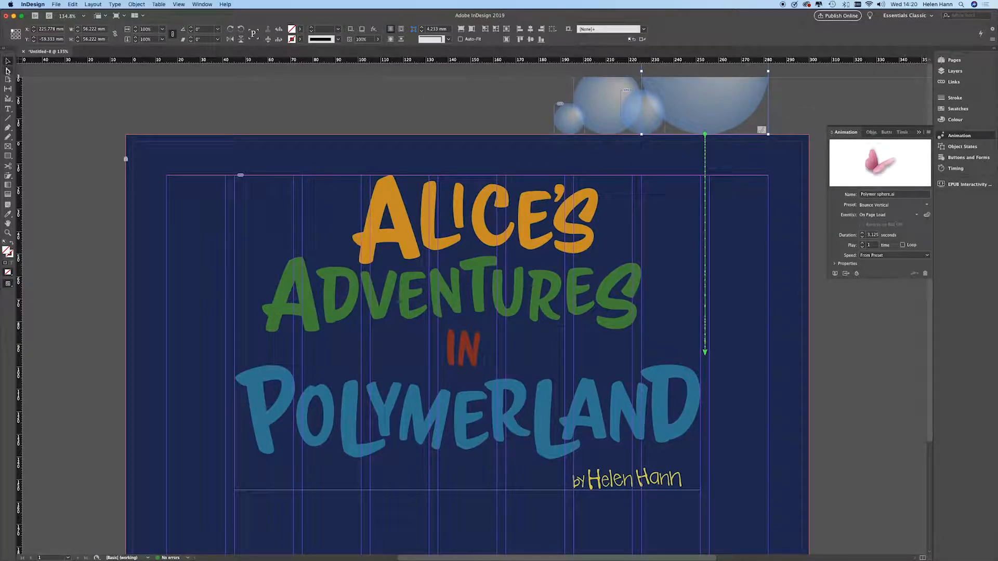
pyautogui.click(706, 356)
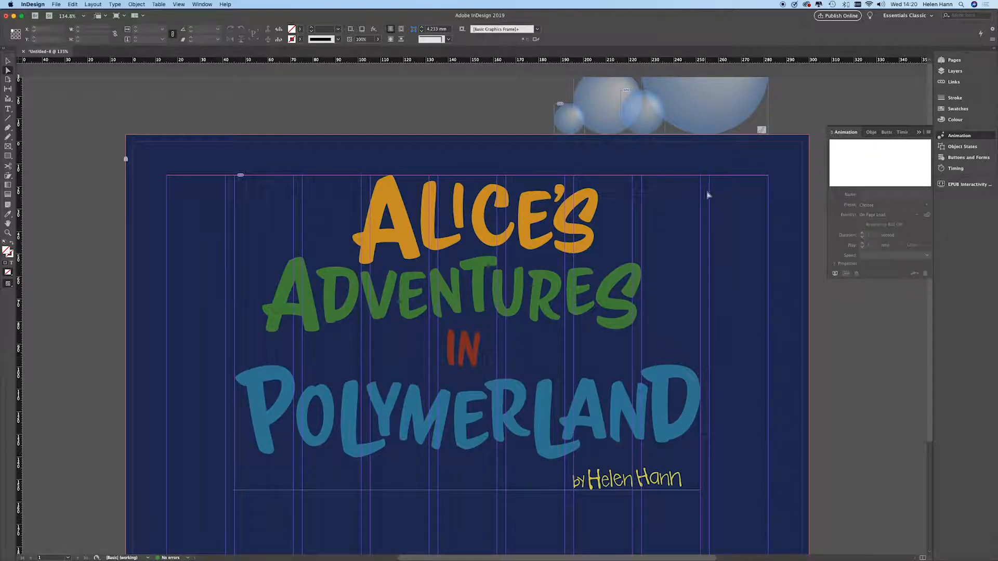
pyautogui.click(708, 136)
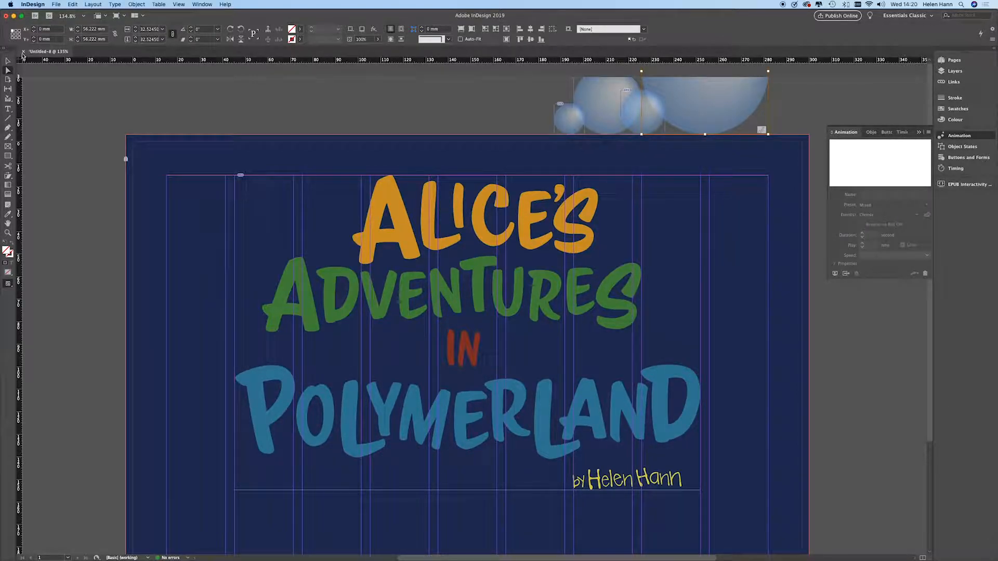
pyautogui.click(8, 61)
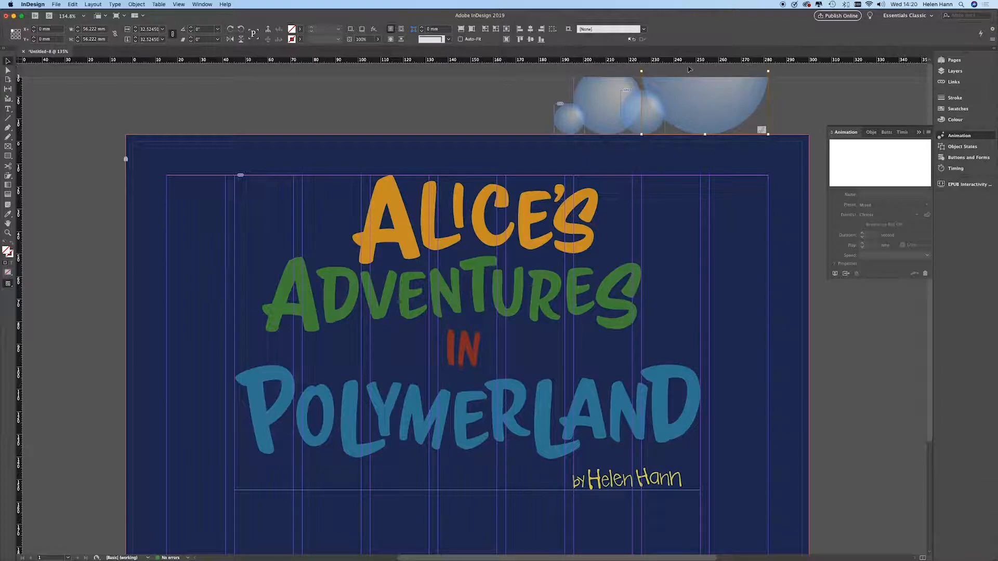
# - Extend the largest sphere's motion path straight down to the page's bottom margin, making it about 197.6 mm long
pyautogui.click(738, 110)
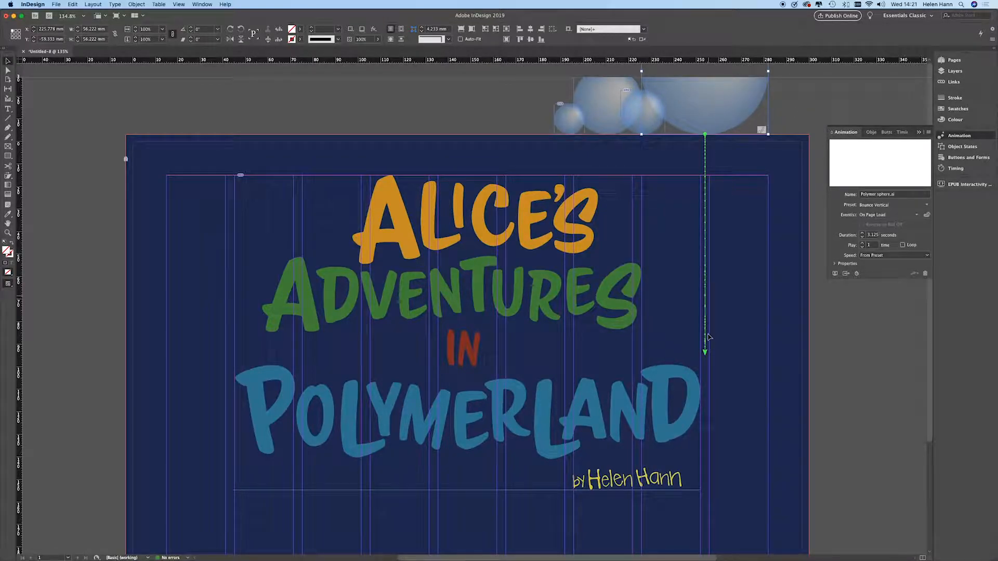
pyautogui.click(706, 353)
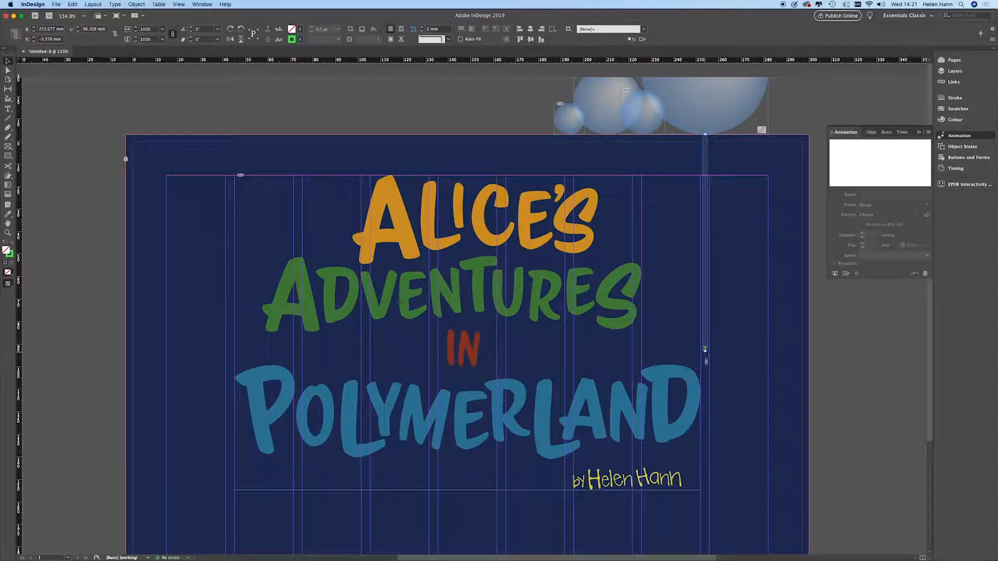
pyautogui.moveTo(706, 352); pyautogui.dragTo(705, 534)
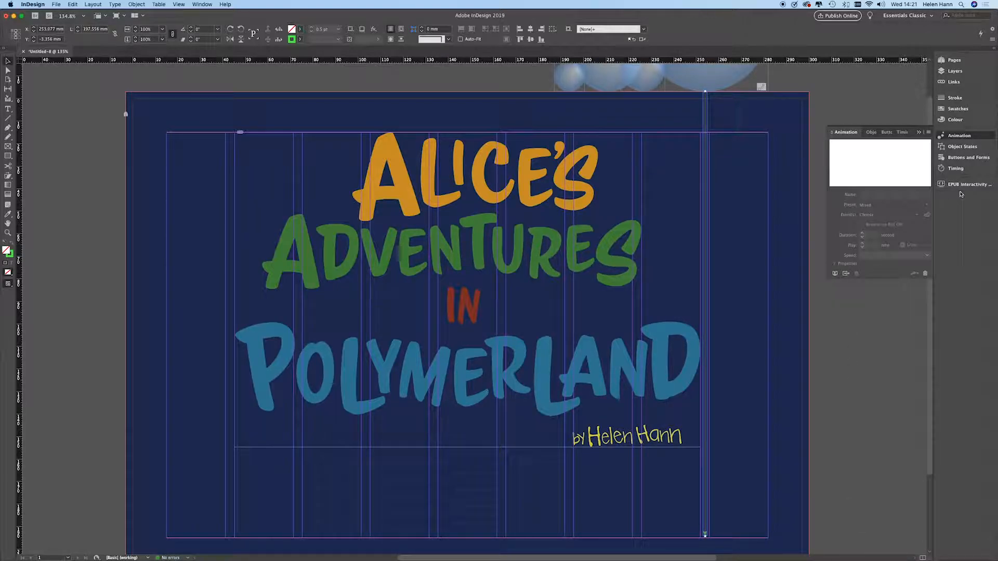
# - Play the cover in the EPUB interactivity preview to check the sphere's bounce, and close the preview
pyautogui.click(964, 187)
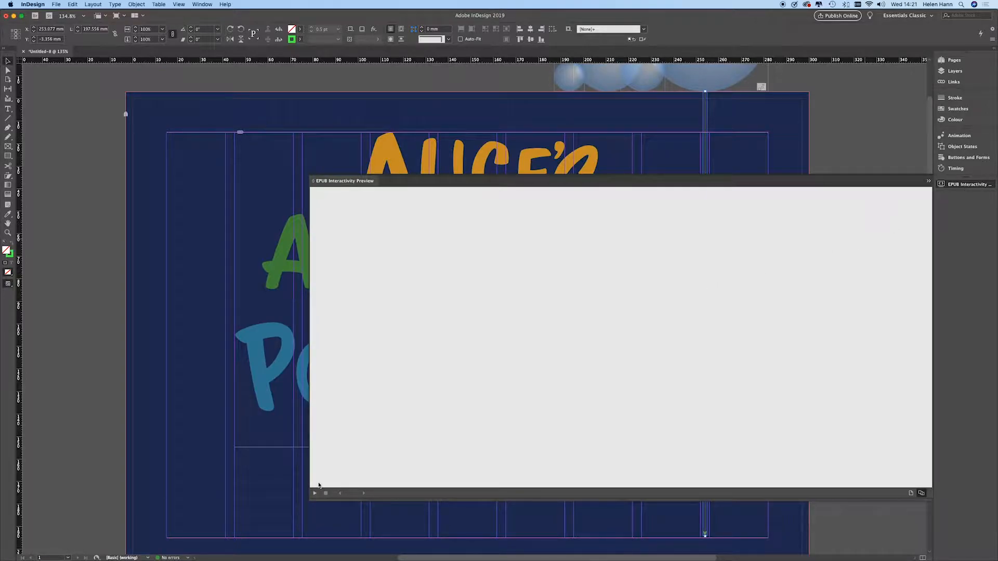
pyautogui.click(314, 494)
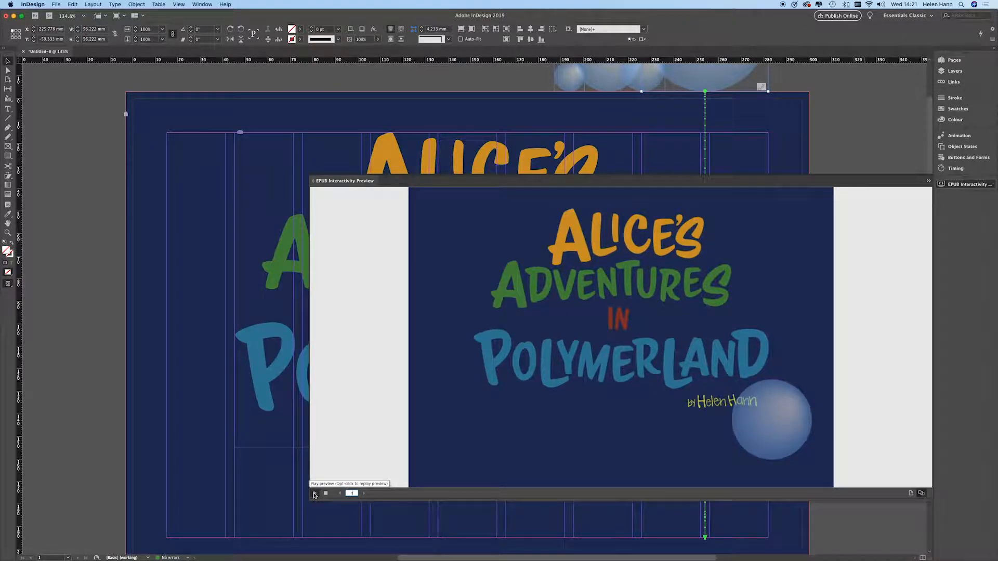
pyautogui.click(329, 185)
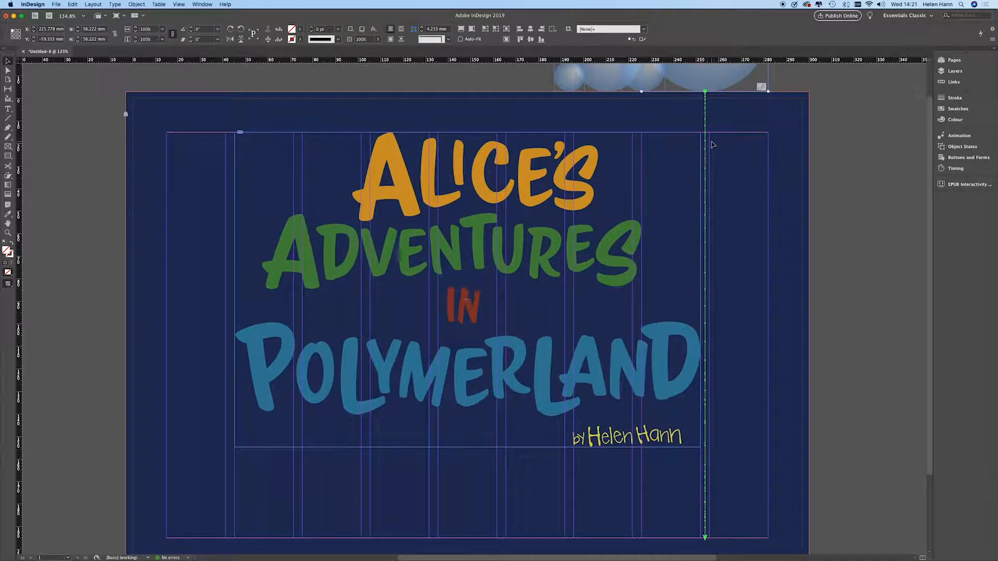
# - Apply the Bounce Vertical animation preset to Polymer sphere4.ai, the sphere overlapping the largest one
pyautogui.scroll(1, 806, 107)
pyautogui.scroll(3, 805, 107)
pyautogui.hscroll(2, 805, 108)
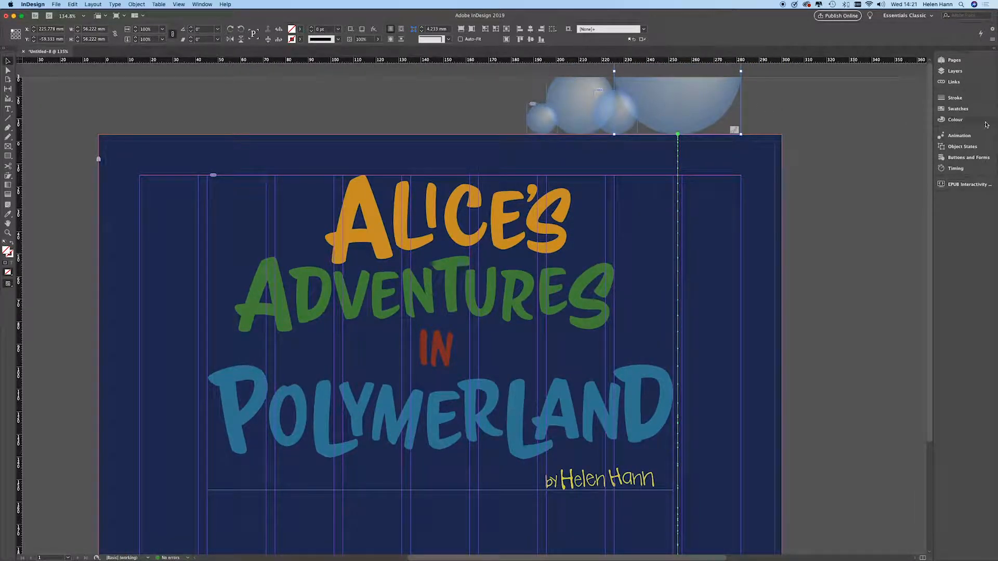
pyautogui.click(973, 138)
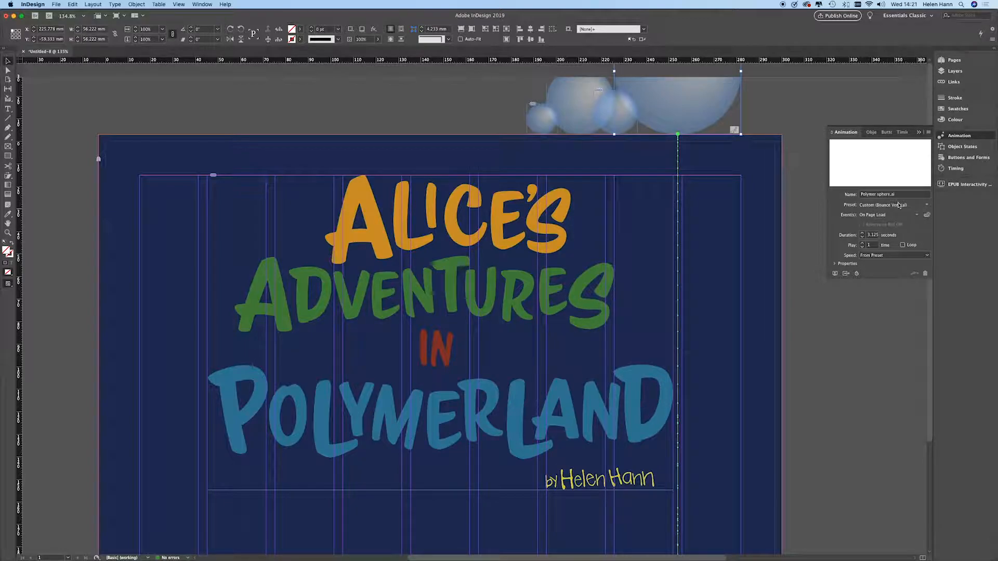
pyautogui.click(614, 114)
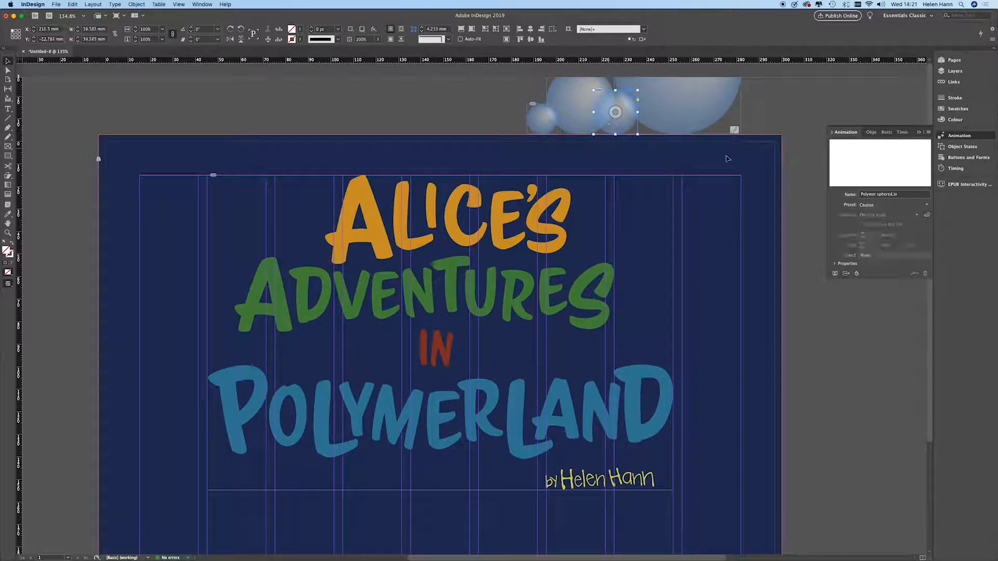
pyautogui.click(927, 211)
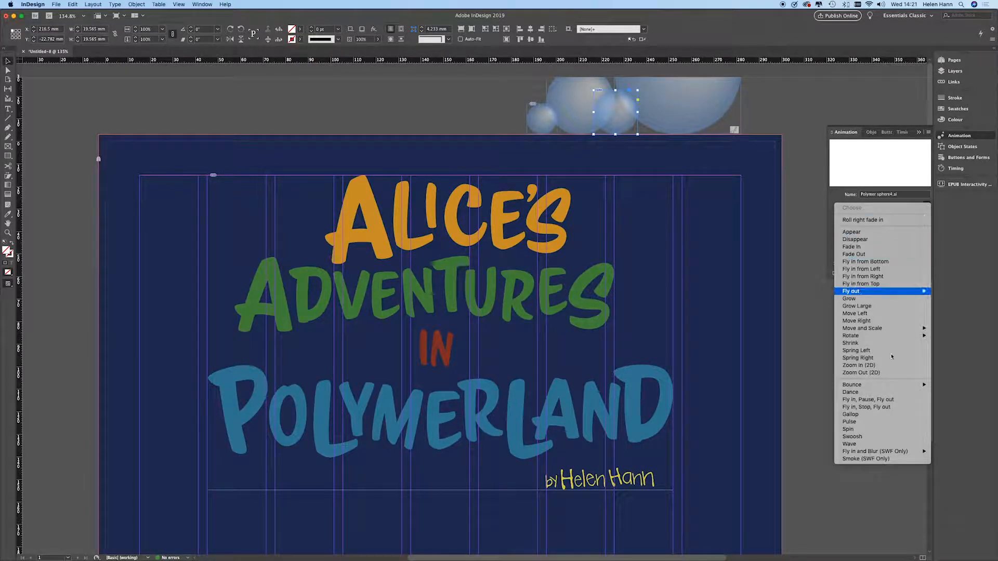
pyautogui.moveTo(883, 386)
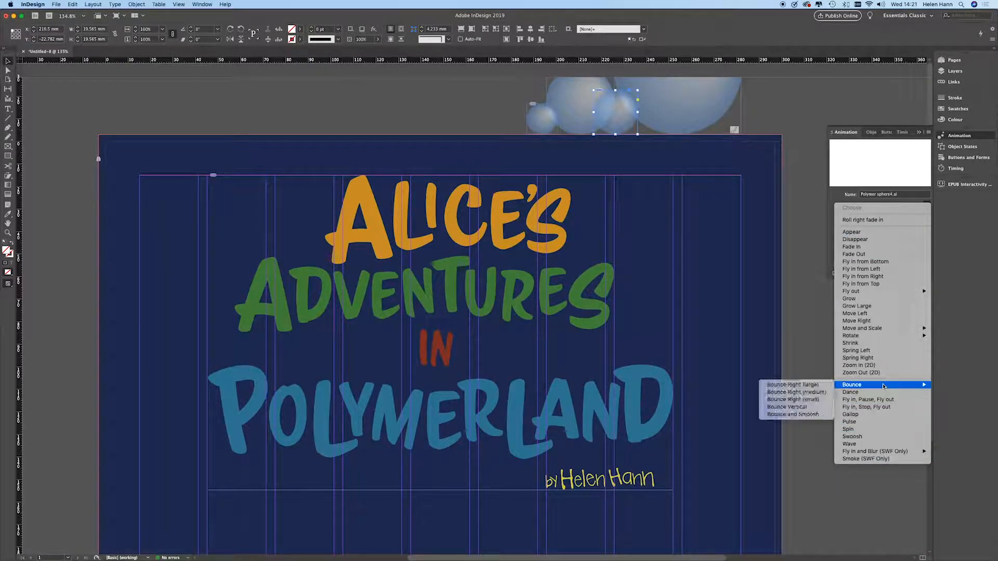
pyautogui.click(790, 408)
# - Extend the motion path of Polymer sphere4.ai down to the bottom margin, making it about 198.3 mm long
pyautogui.click(440, 333)
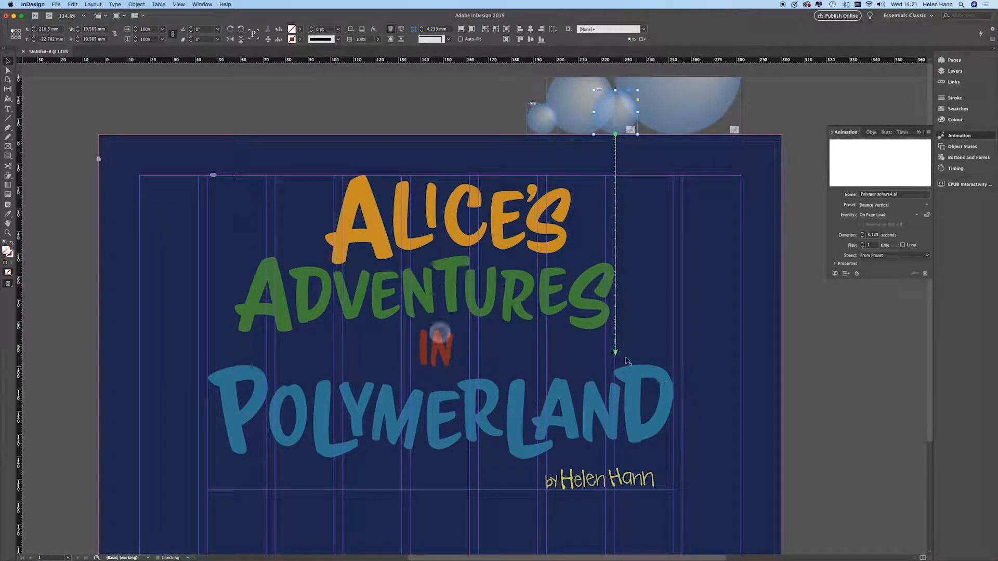
pyautogui.click(615, 112)
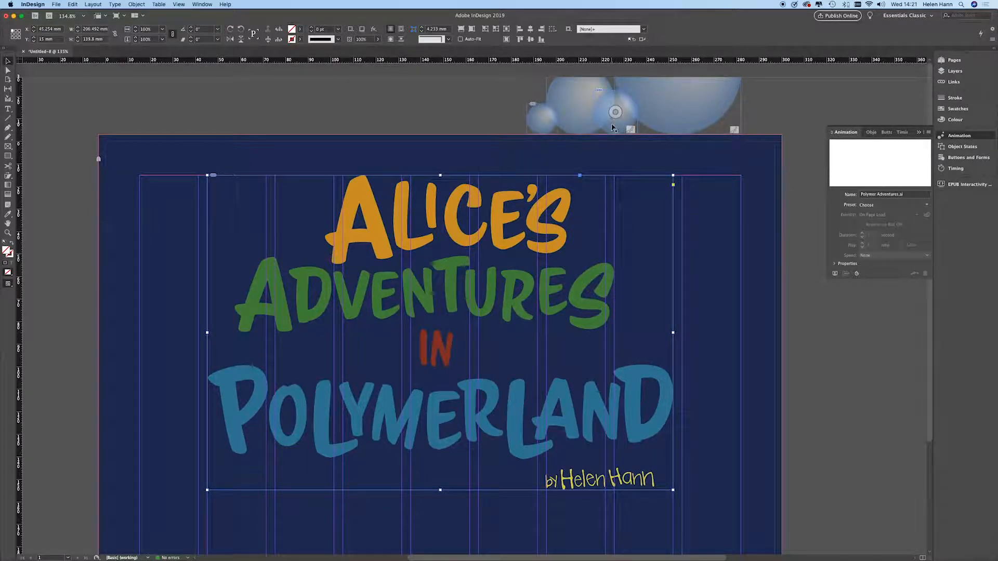
pyautogui.click(615, 352)
pyautogui.moveTo(615, 352); pyautogui.dragTo(617, 521)
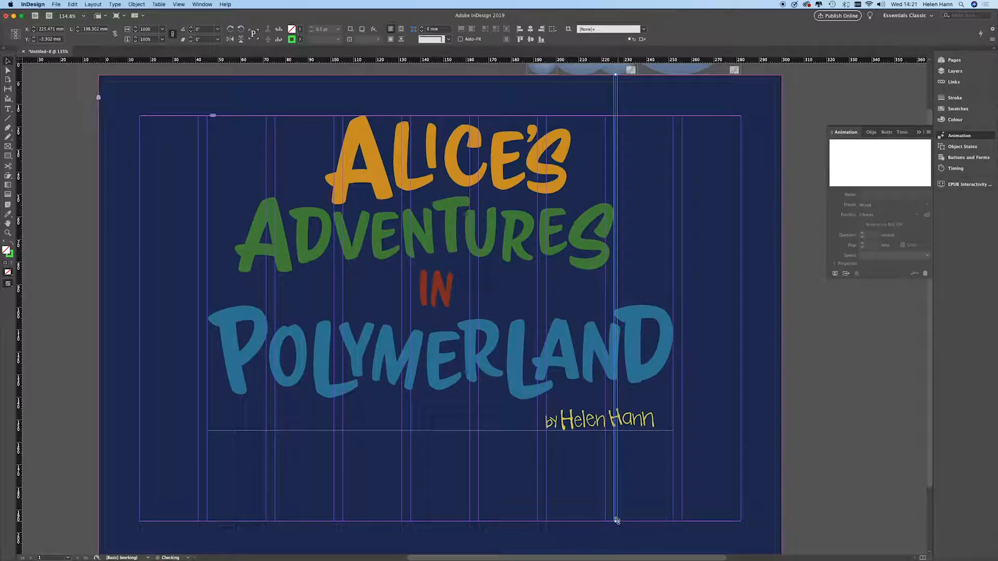
# - Give Polymer sphere2.ai the Bounce Vertical animation and extend its motion path down to the bottom margin, about 198.1 mm long
pyautogui.click(574, 73)
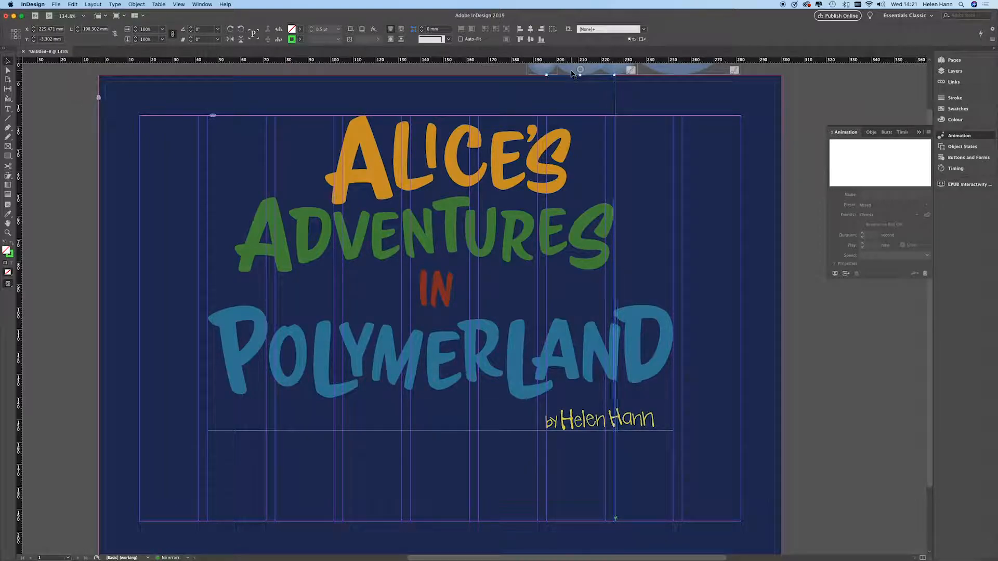
pyautogui.click(925, 206)
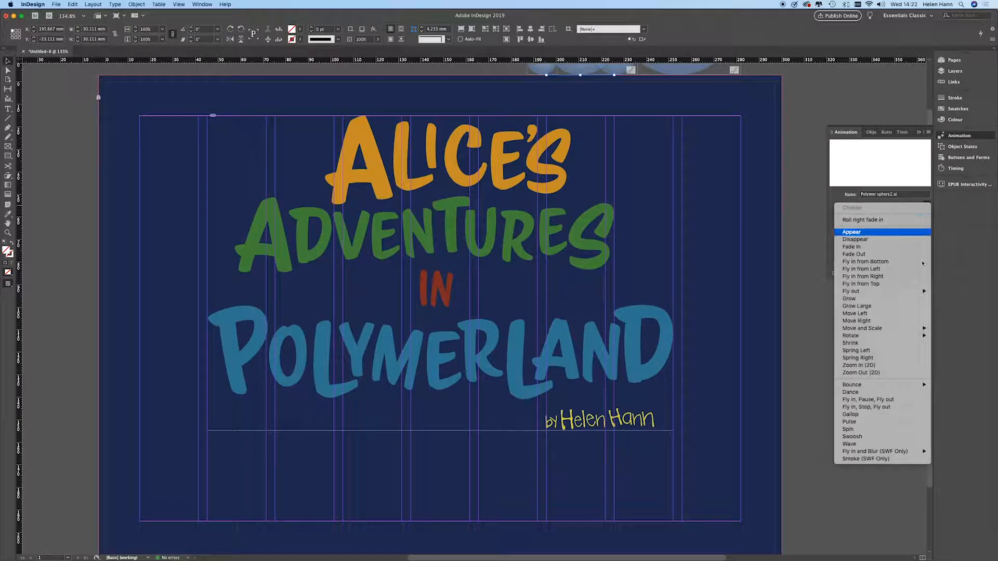
pyautogui.moveTo(898, 386)
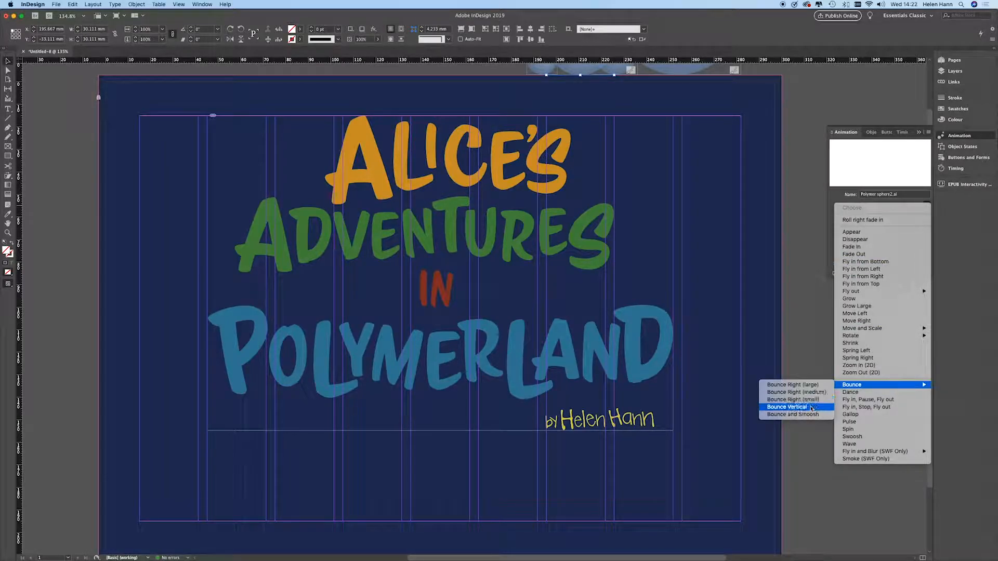
pyautogui.click(811, 408)
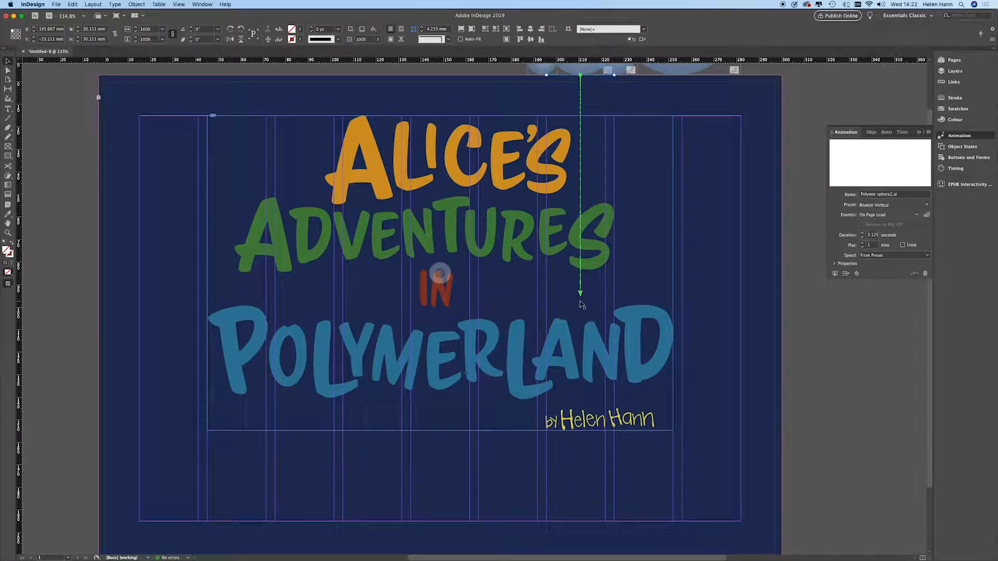
pyautogui.moveTo(581, 295); pyautogui.dragTo(580, 520)
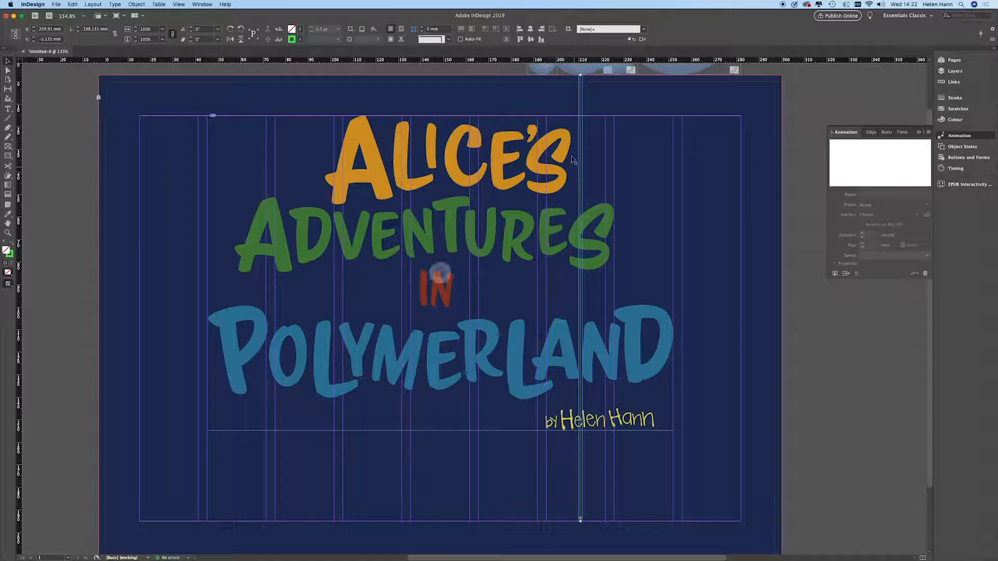
# - Give Polymer sphere3.ai, the smallest sphere, the Bounce Vertical animation and extend its motion path down to the bottom margin, about 198.3 mm long
pyautogui.click(541, 77)
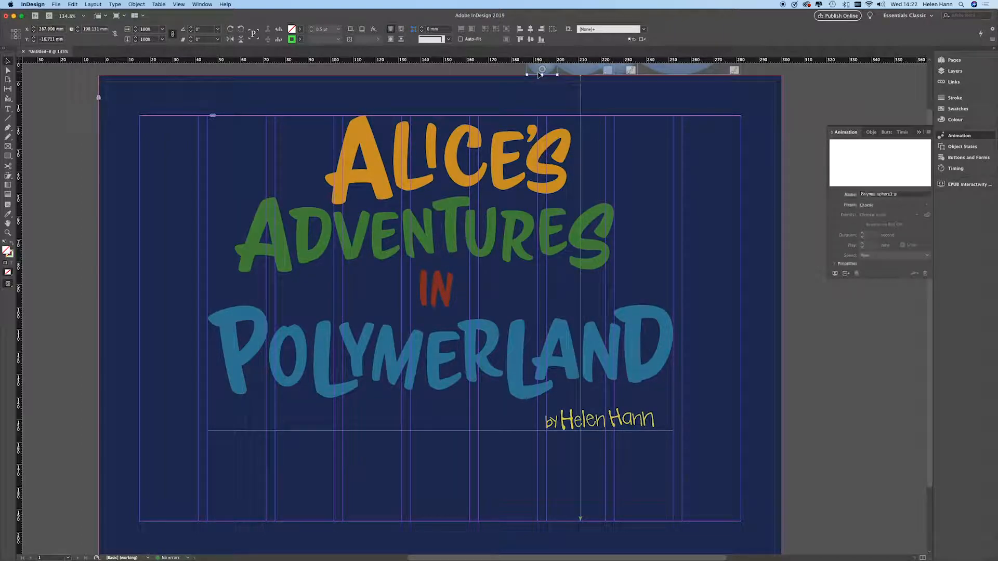
pyautogui.click(926, 207)
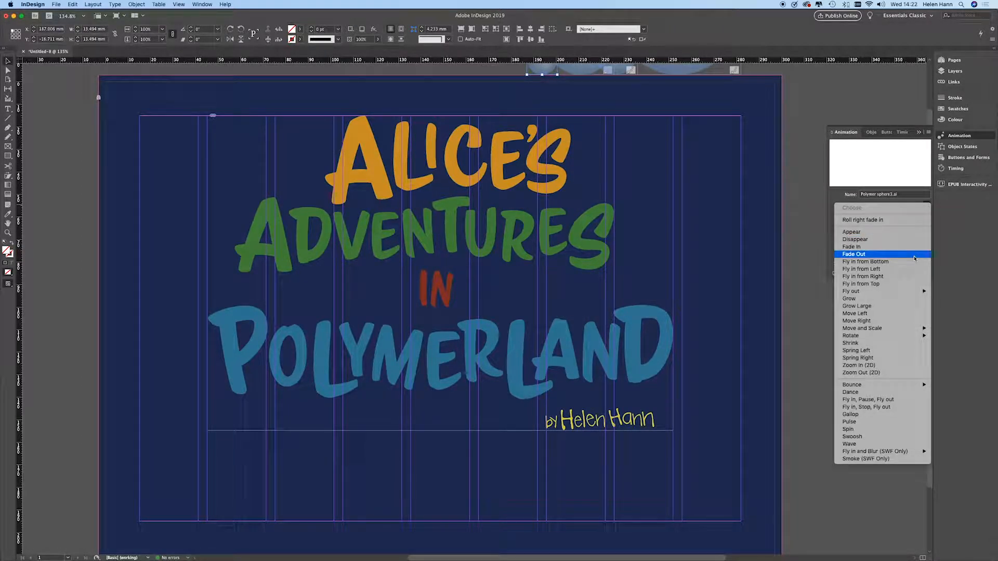
pyautogui.moveTo(879, 384)
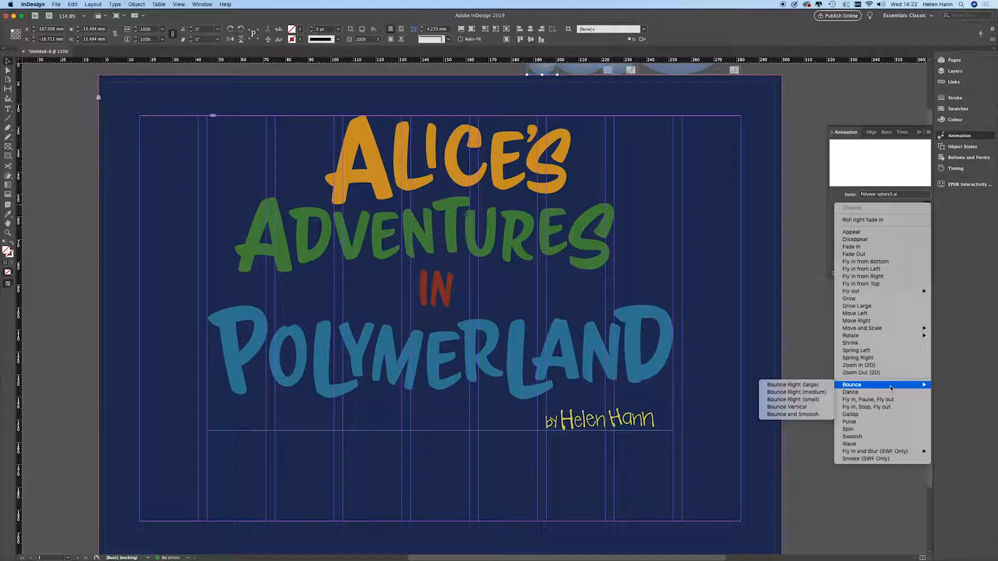
pyautogui.click(801, 407)
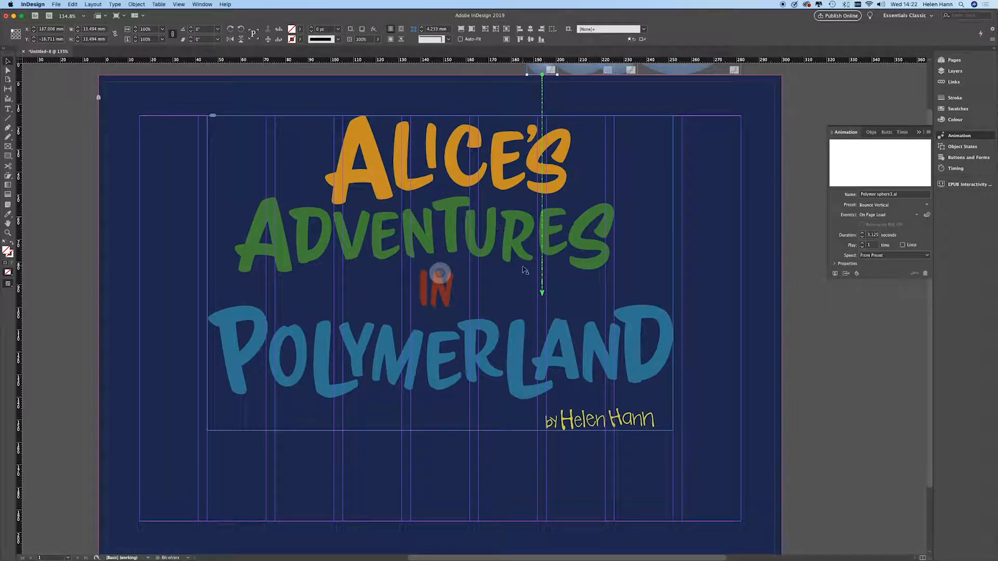
pyautogui.click(542, 291)
pyautogui.moveTo(542, 292); pyautogui.dragTo(542, 520)
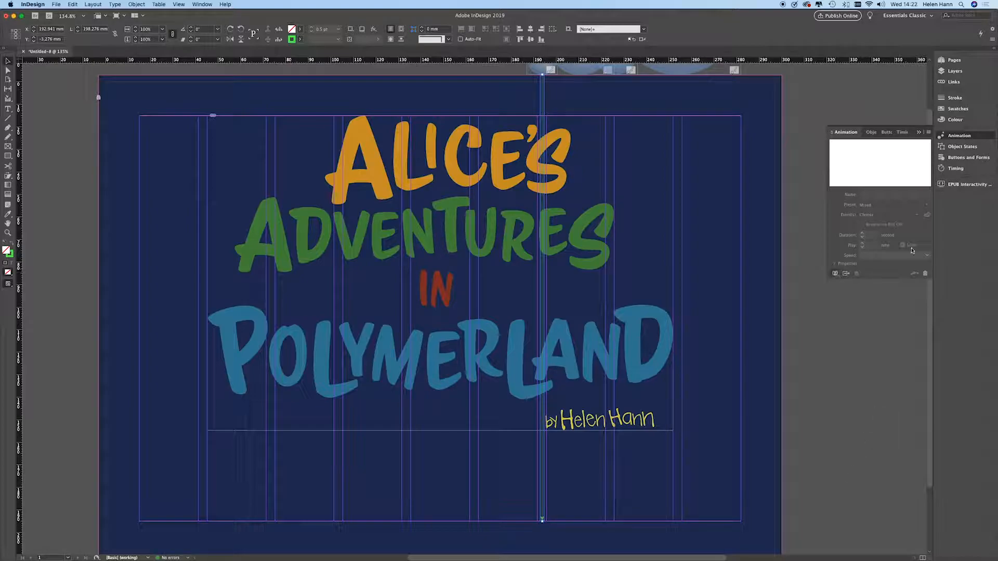
# - Play the cover in the EPUB interactivity preview to check the order in which the four spheres bounce, and close the preview
pyautogui.click(966, 185)
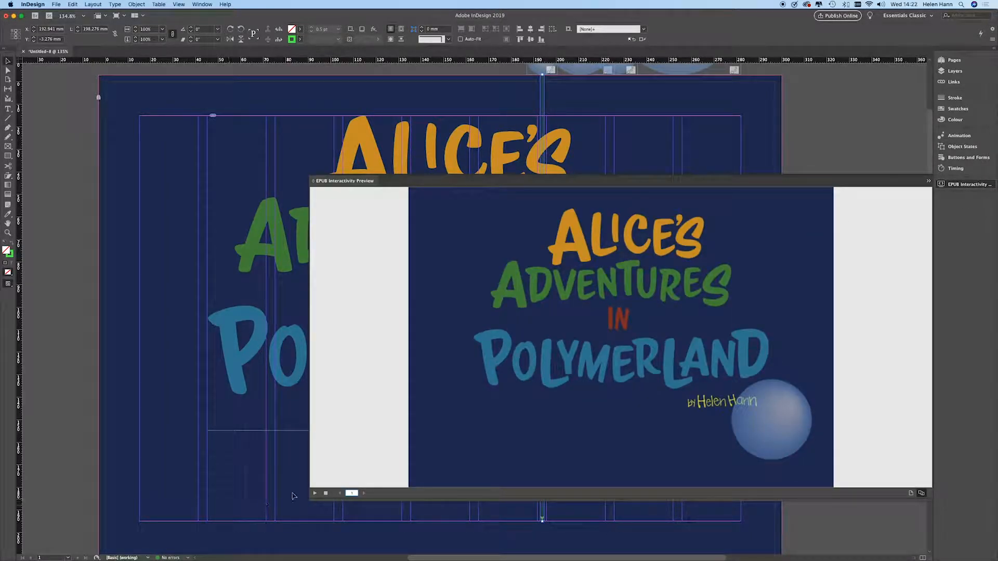
pyautogui.click(316, 494)
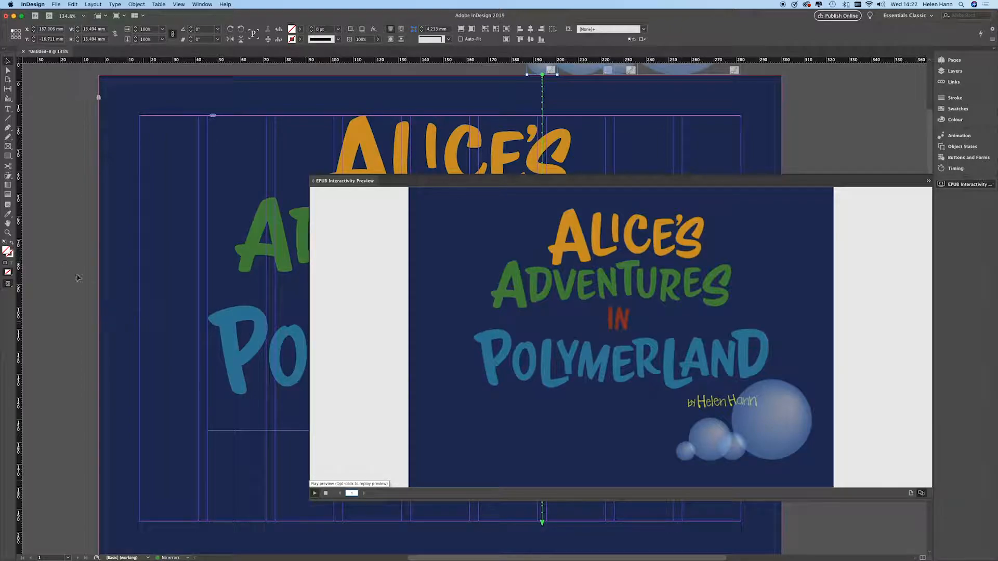
pyautogui.click(335, 183)
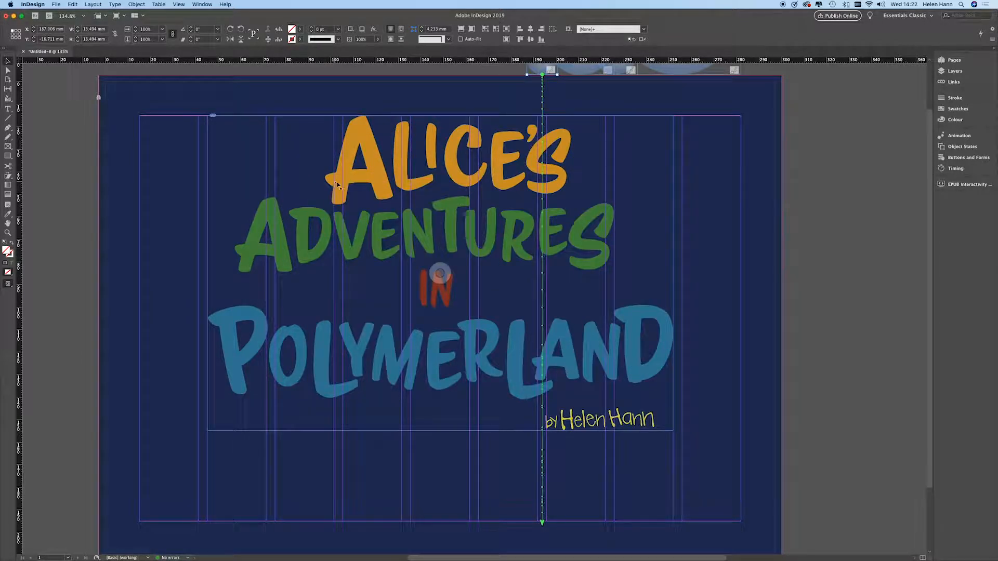
# - Select the four spheres above the page and link their On Page Load animations in the timing list so they play together
pyautogui.scroll(5, 717, 325)
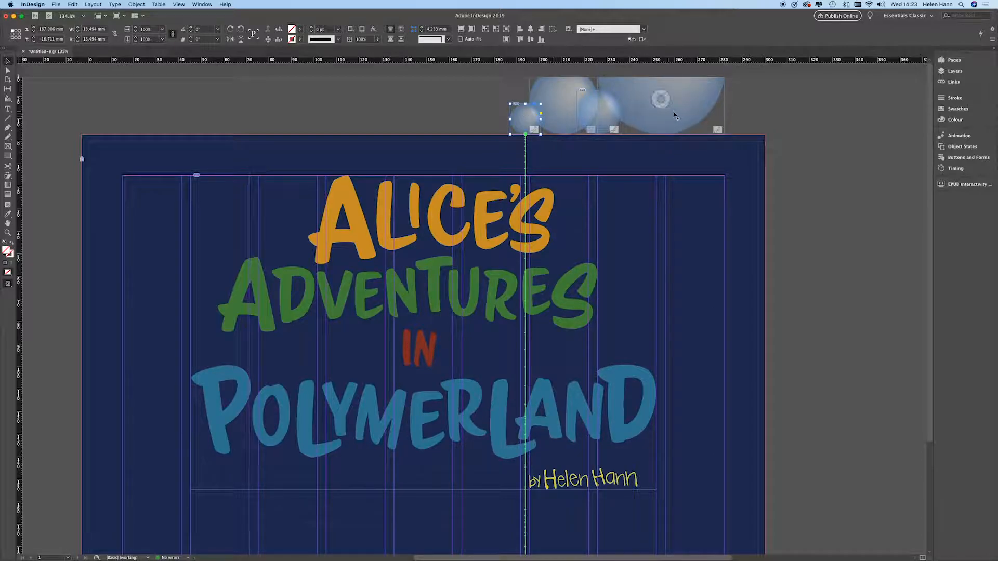
pyautogui.click(561, 123)
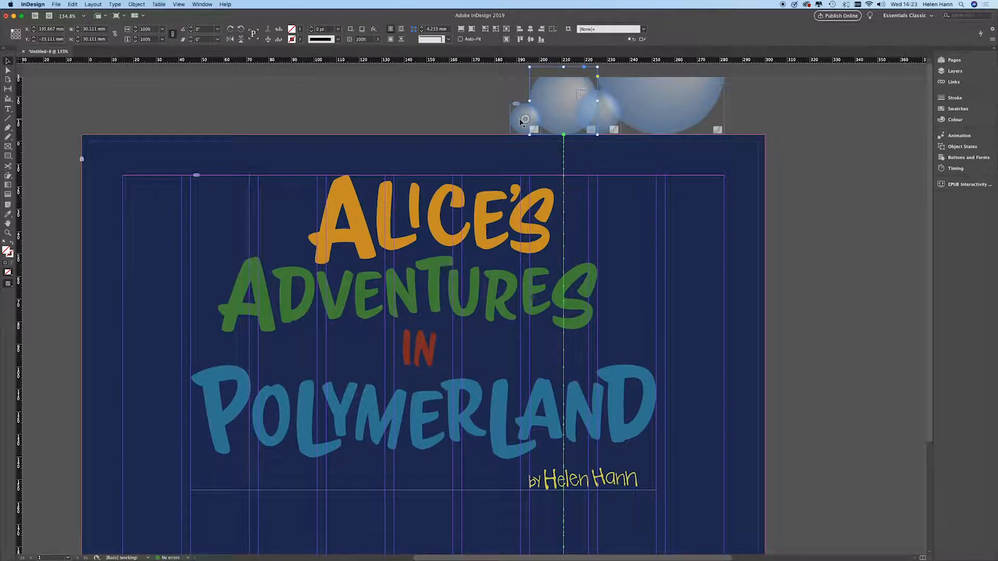
pyautogui.click(524, 120)
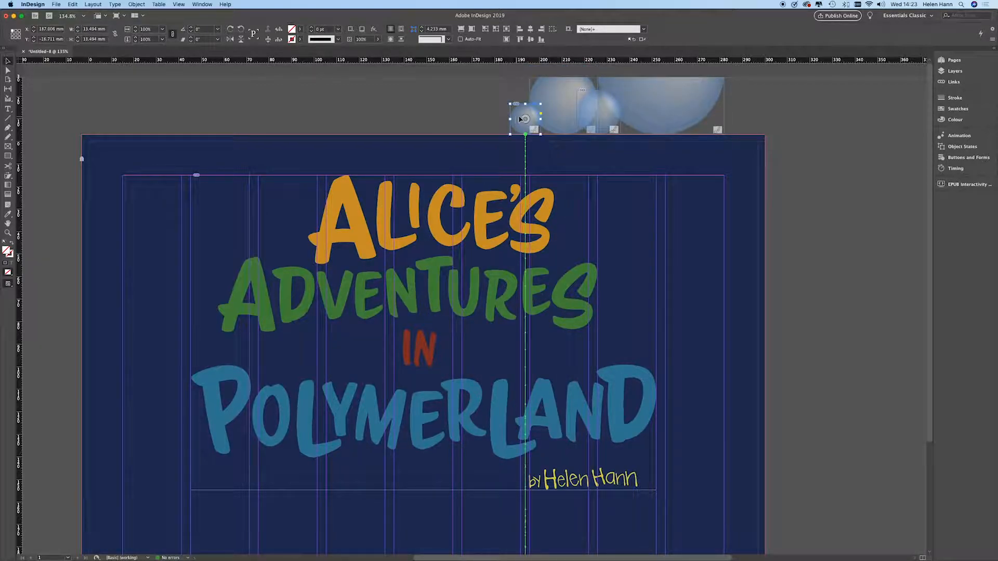
pyautogui.keyDown('shift'); pyautogui.click(557, 110); pyautogui.keyUp('shift')
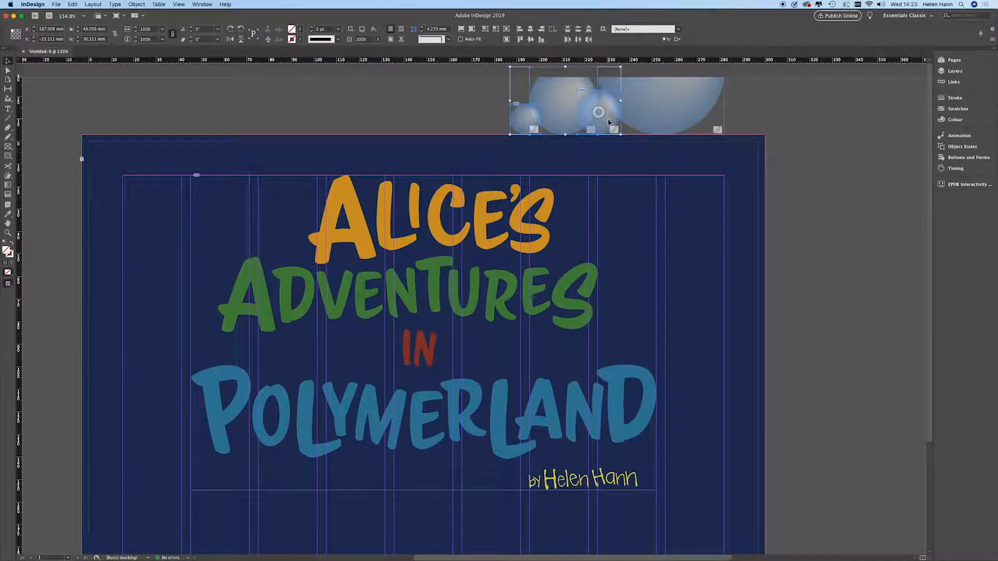
pyautogui.keyDown('shift'); pyautogui.click(663, 121); pyautogui.keyUp('shift')
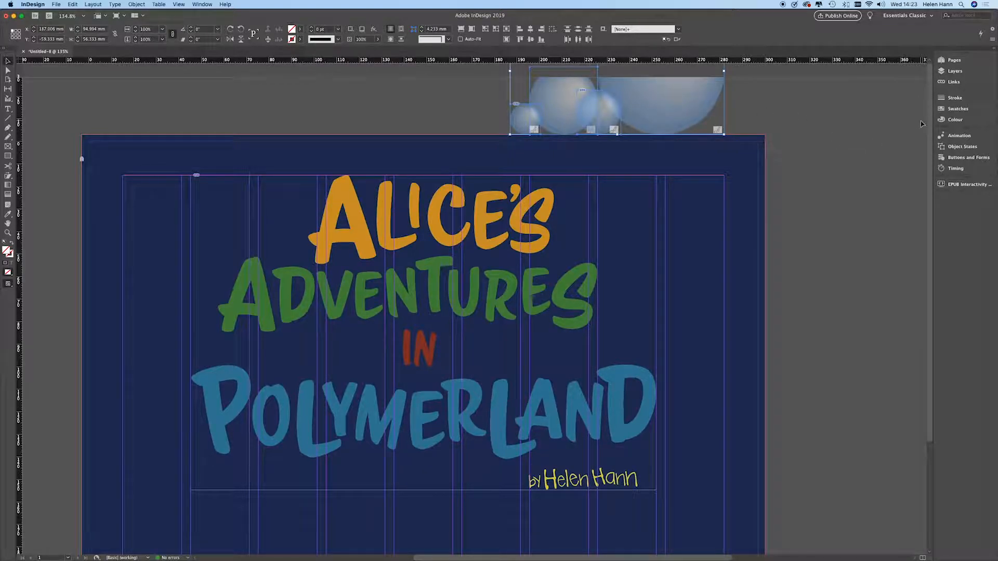
pyautogui.click(974, 172)
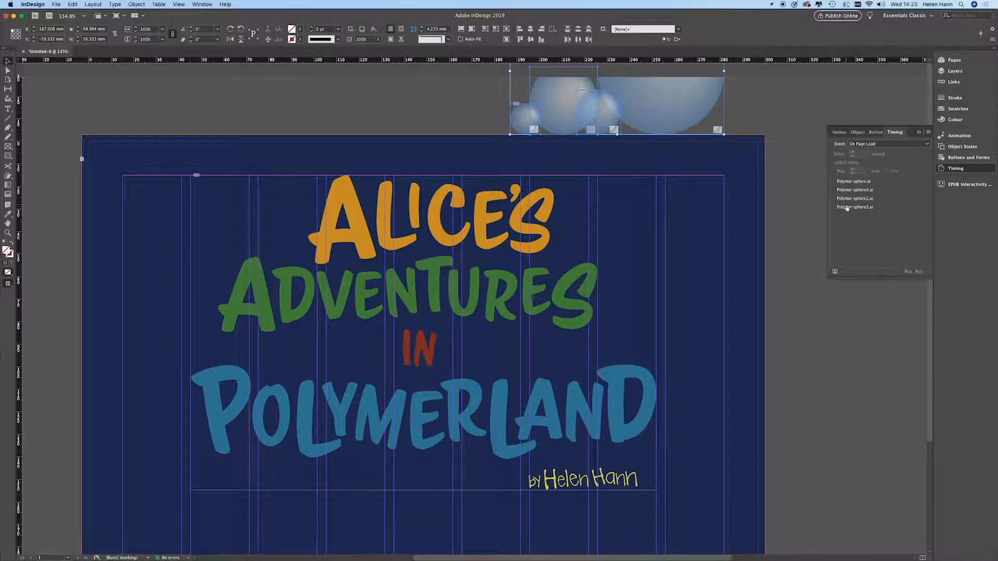
pyautogui.click(847, 182)
pyautogui.keyDown('shift'); pyautogui.click(847, 190); pyautogui.keyUp('shift')
pyautogui.keyDown('shift'); pyautogui.click(849, 198); pyautogui.keyUp('shift')
pyautogui.keyDown('shift'); pyautogui.click(849, 207); pyautogui.keyUp('shift')
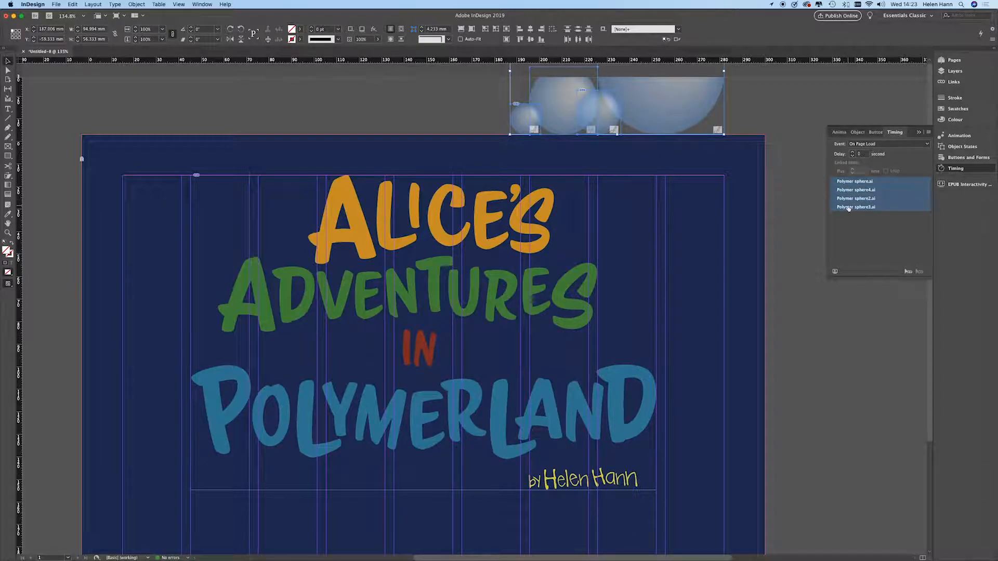
pyautogui.click(908, 273)
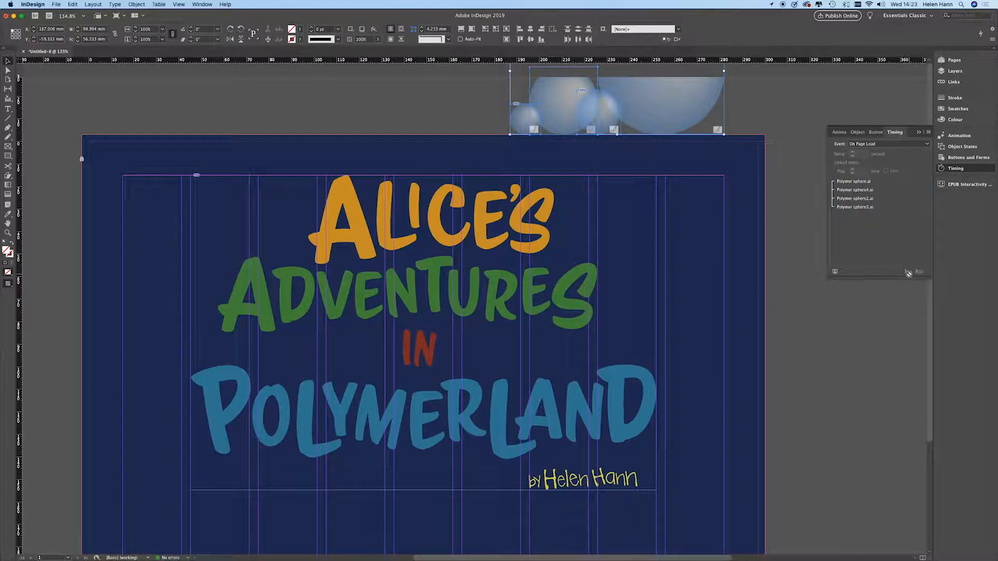
# - Play the cover in the EPUB interactivity preview to check the linked bounce of the four spheres, and close the preview
pyautogui.click(944, 185)
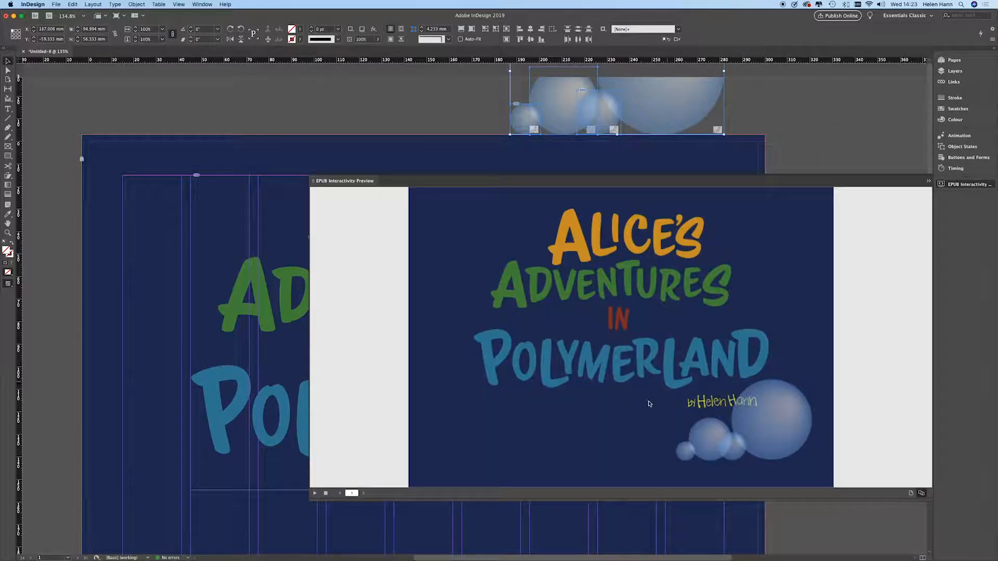
pyautogui.click(315, 495)
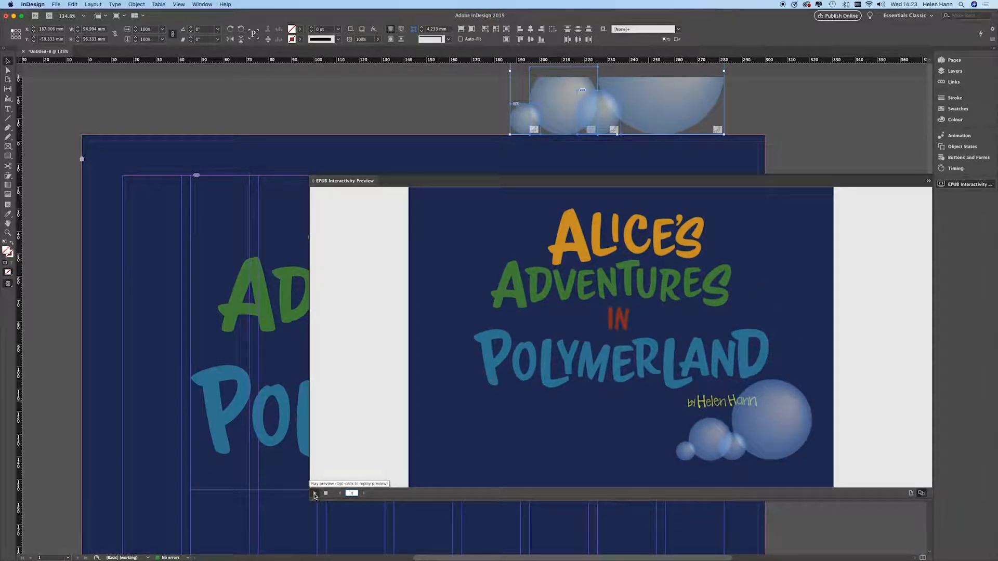
pyautogui.click(345, 182)
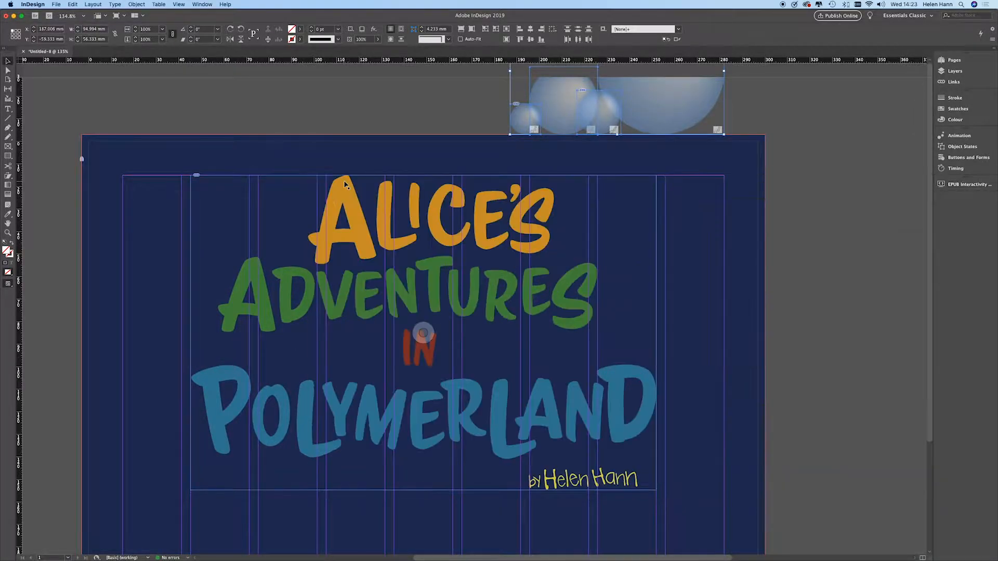
# - Set the On Page Load delays of Polymer sphere4.ai, Polymer sphere2.ai and Polymer sphere3.ai within the linked animation group
pyautogui.click(966, 169)
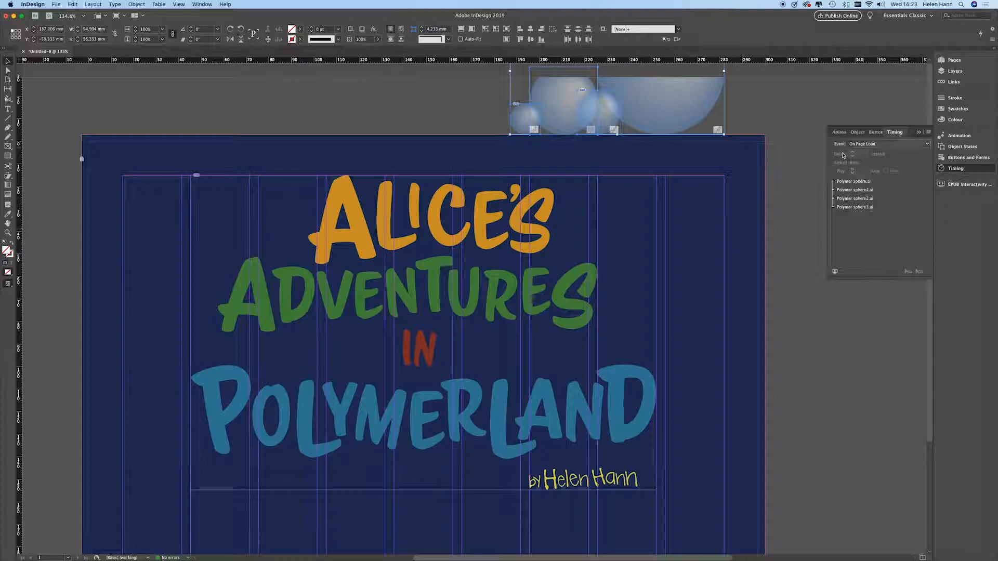
pyautogui.click(851, 183)
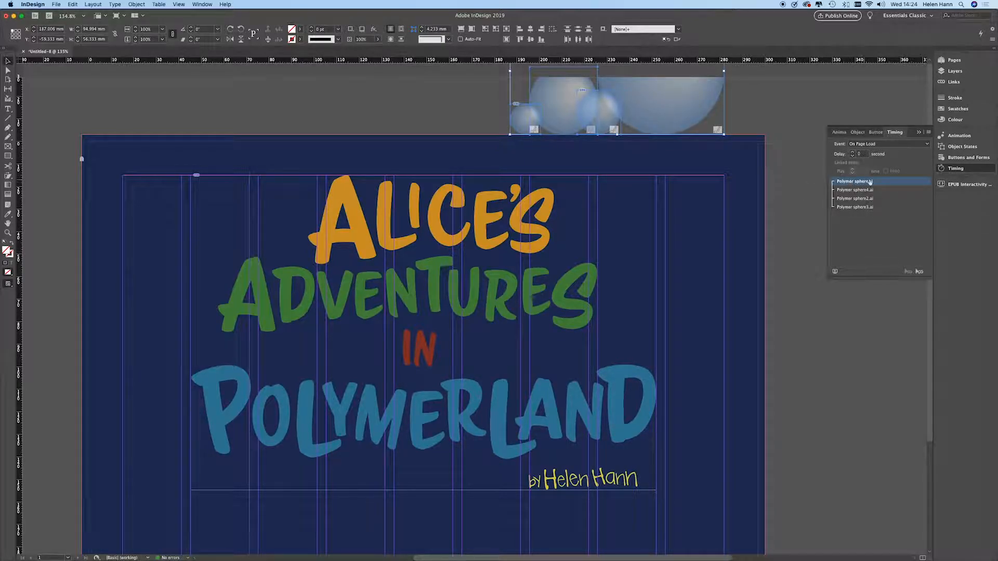
pyautogui.click(853, 190)
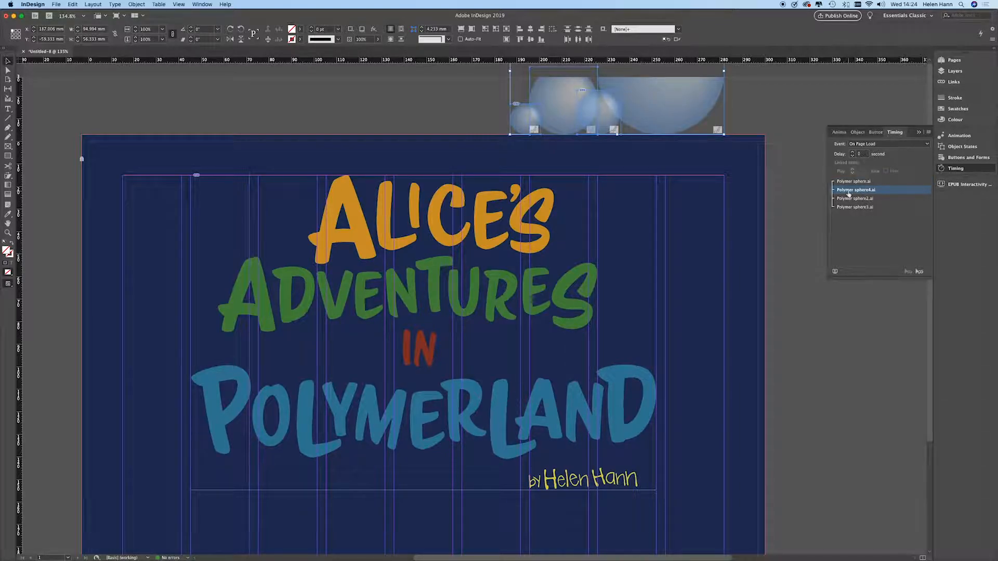
pyautogui.click(857, 154)
pyautogui.click(861, 200)
pyautogui.click(862, 154)
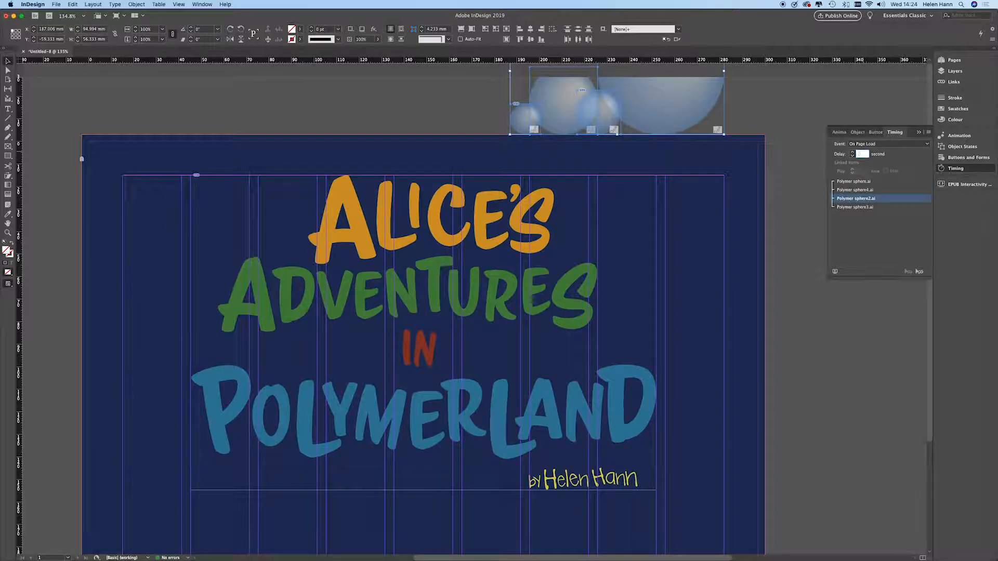
pyautogui.click(854, 207)
pyautogui.click(867, 153)
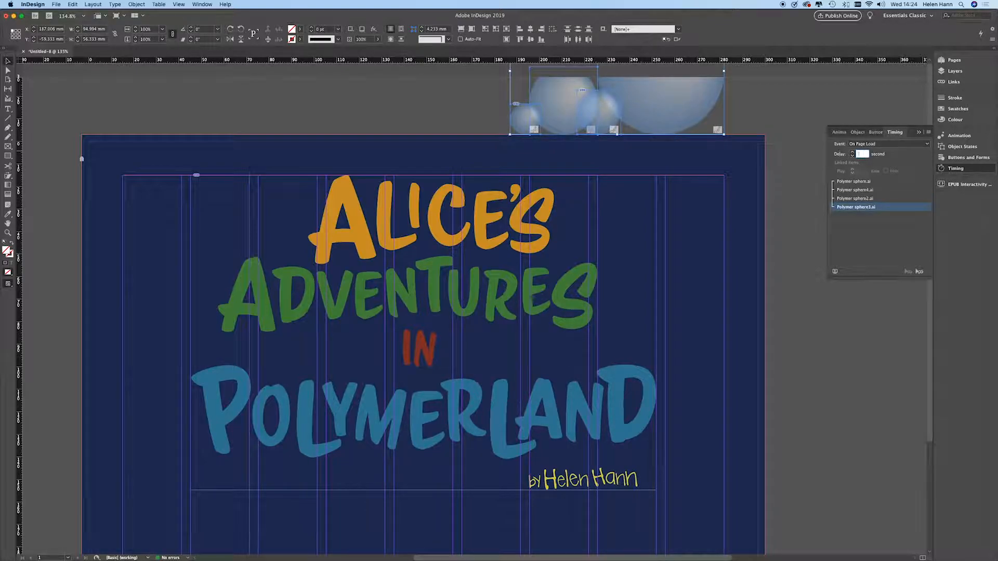
# - Play the cover in the EPUB interactivity preview to check the delays between the spheres, and close the preview
pyautogui.click(968, 184)
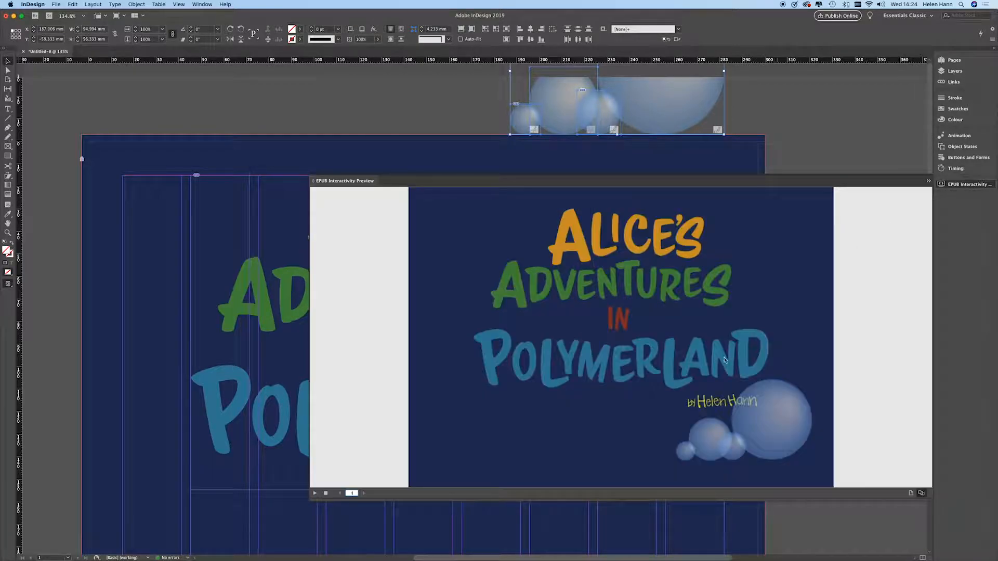
pyautogui.click(315, 494)
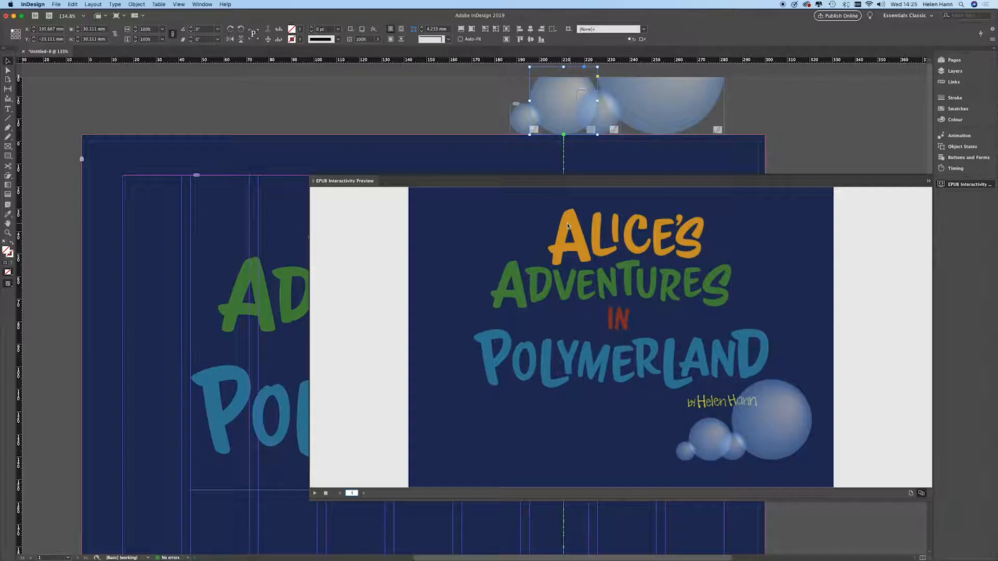
pyautogui.click(337, 183)
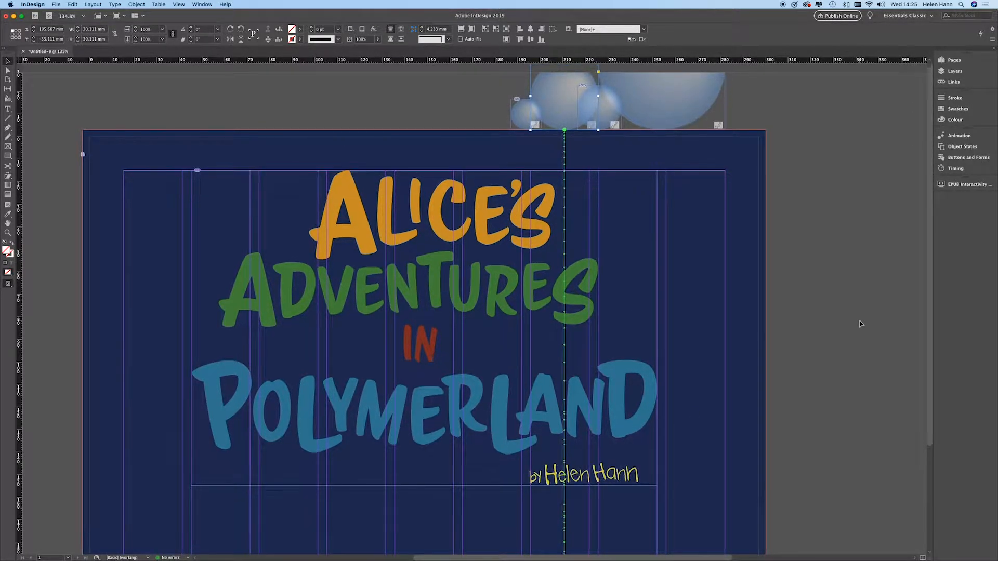
# - Apply the Shrink animation preset to the title artwork Polymer Adventures.ai and show its detailed animation properties
pyautogui.scroll(-5, 860, 324)
pyautogui.scroll(4, 860, 324)
pyautogui.scroll(-1, 860, 324)
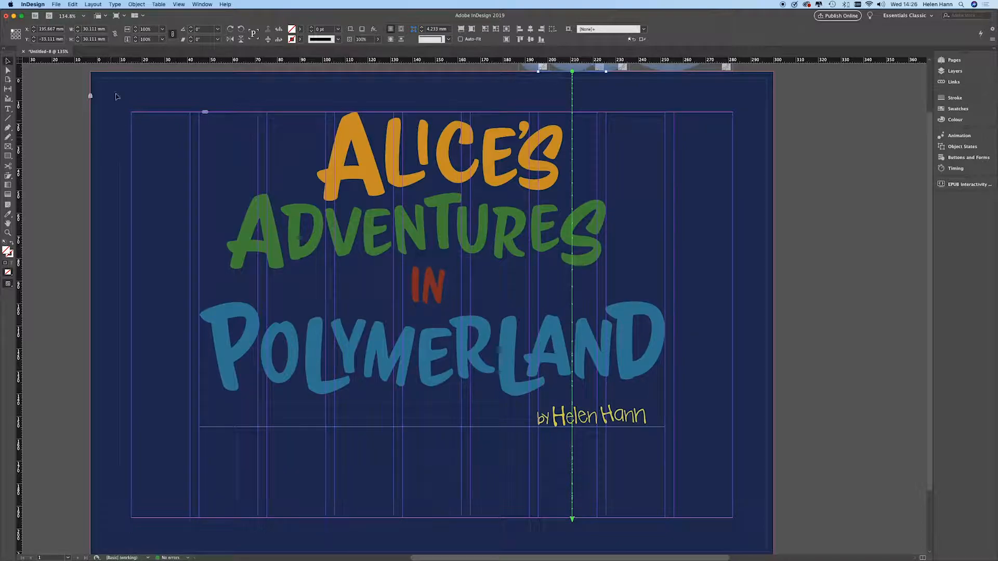
pyautogui.click(431, 296)
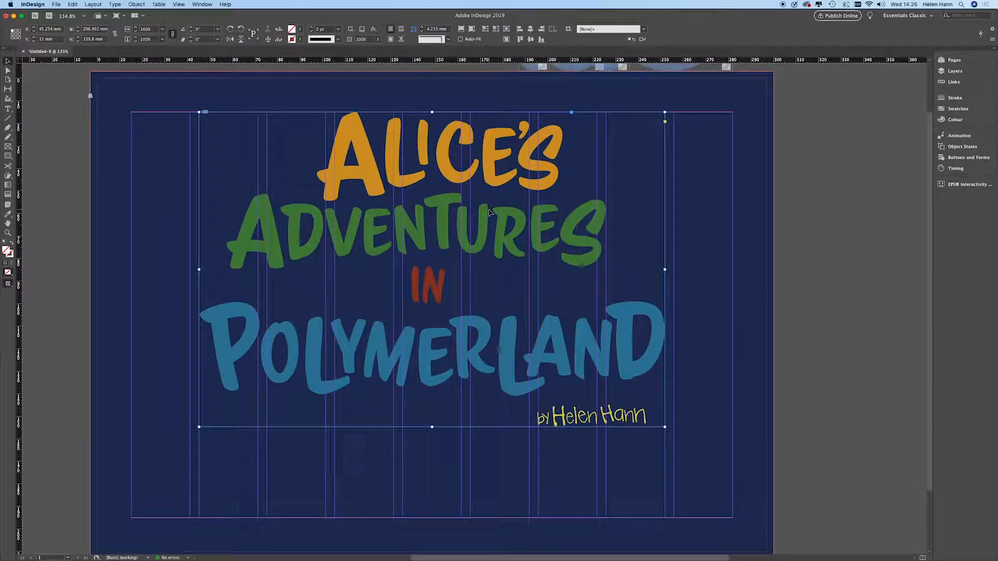
pyautogui.click(964, 136)
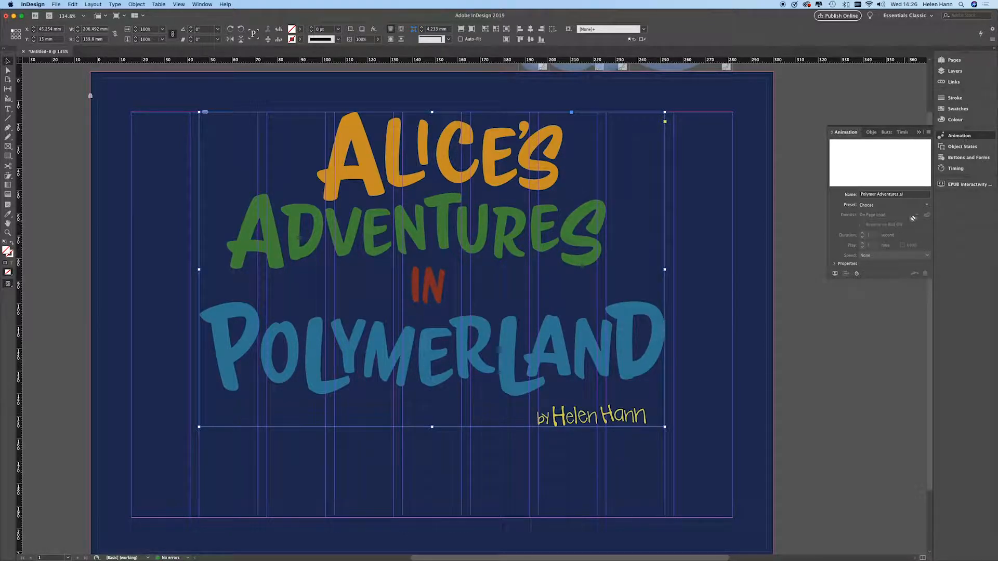
pyautogui.click(431, 269)
pyautogui.click(927, 206)
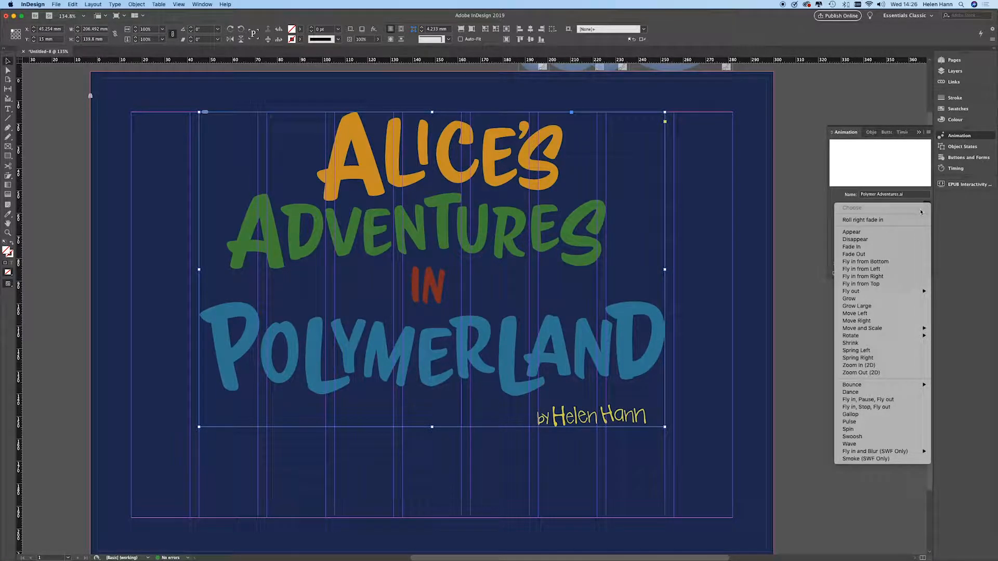
pyautogui.click(882, 344)
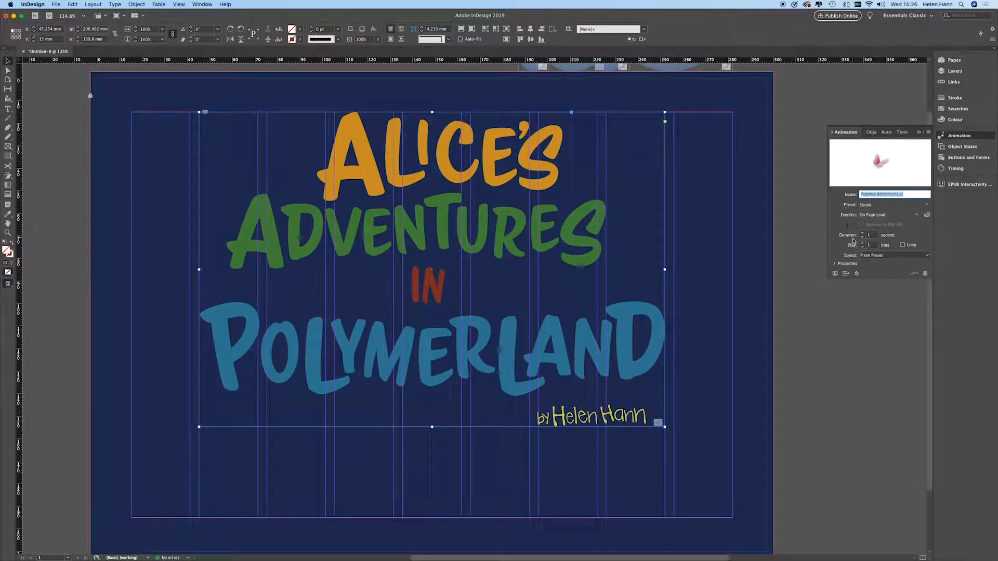
pyautogui.click(835, 265)
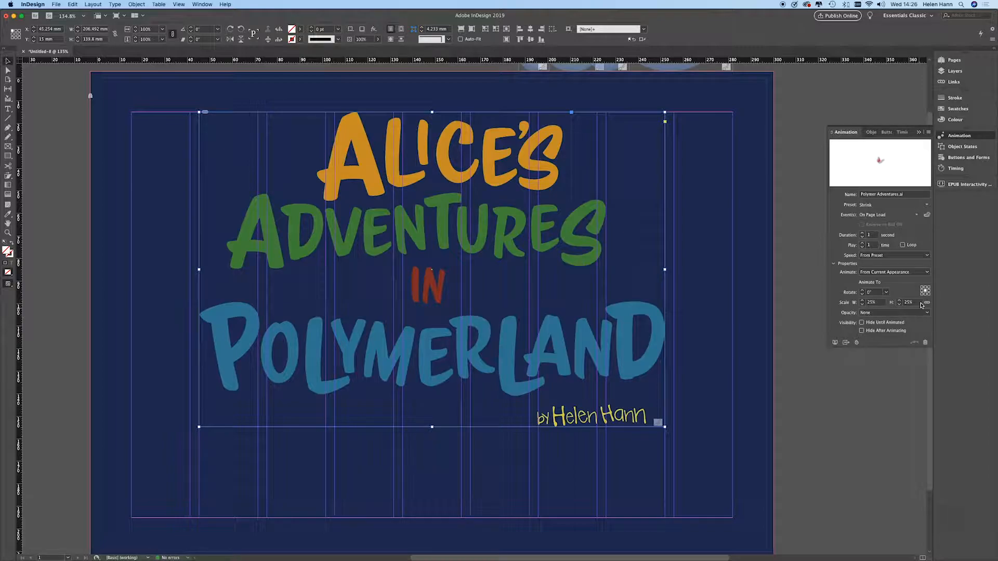
# - Play the cover in the EPUB interactivity preview to check the title's Shrink animation
pyautogui.click(962, 185)
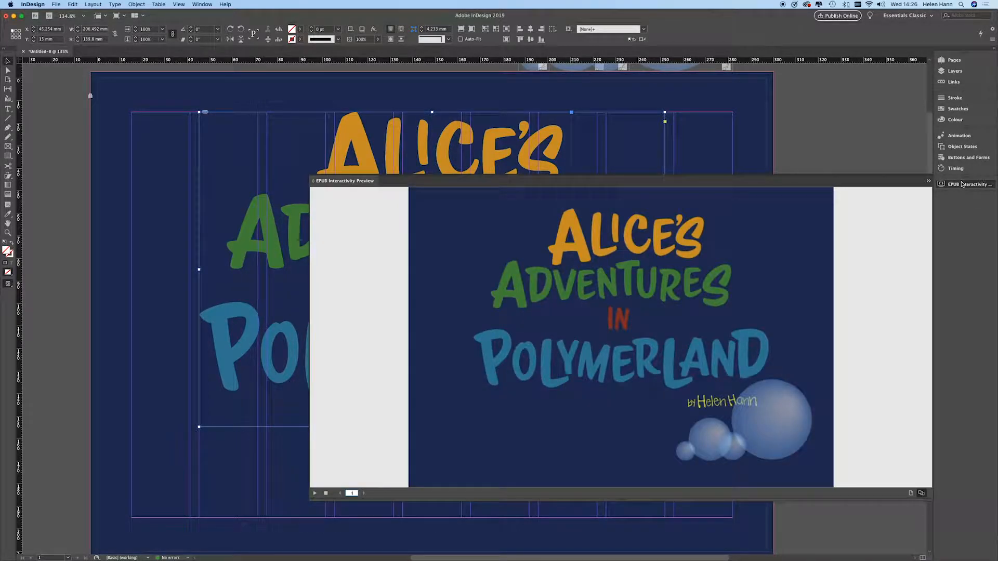
pyautogui.click(316, 493)
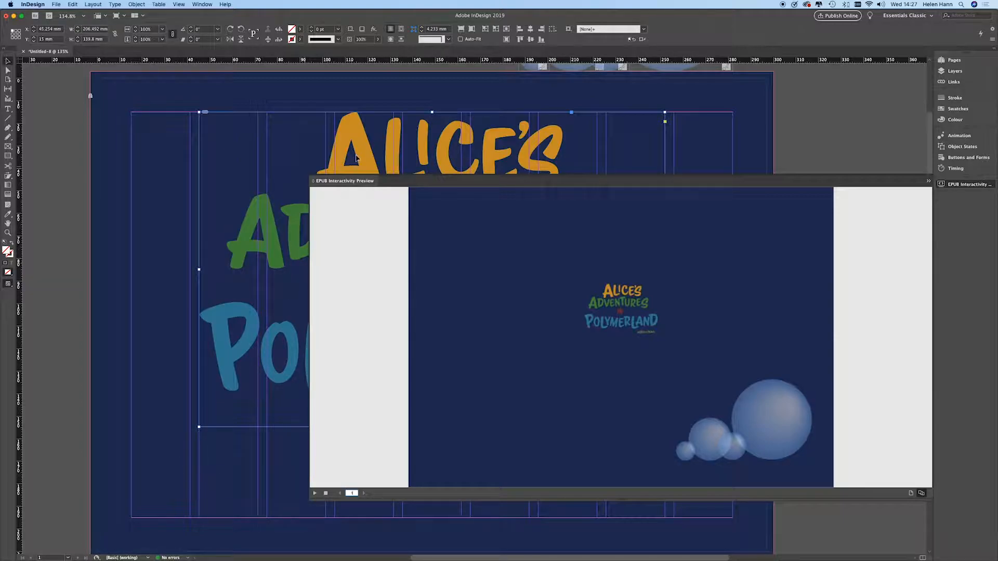
# - Set the title animation's origin to the artwork's top-left corner and its speed to None
pyautogui.click(344, 182)
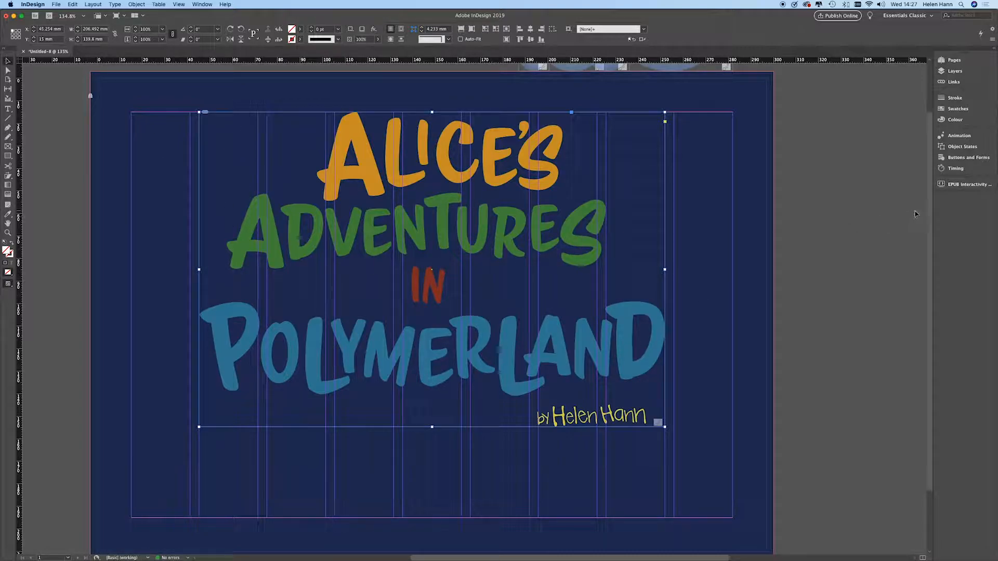
pyautogui.click(968, 136)
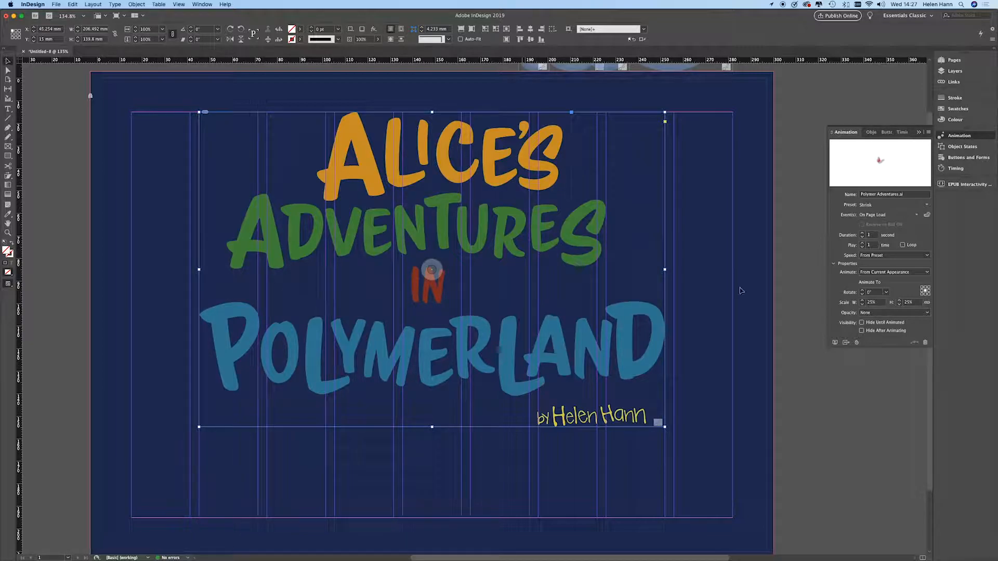
pyautogui.click(923, 291)
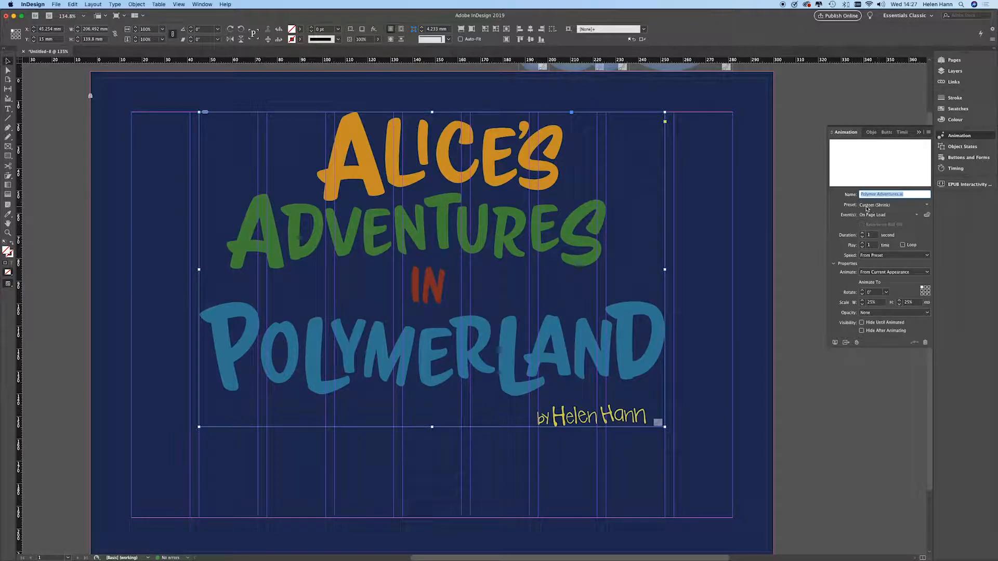
pyautogui.click(926, 256)
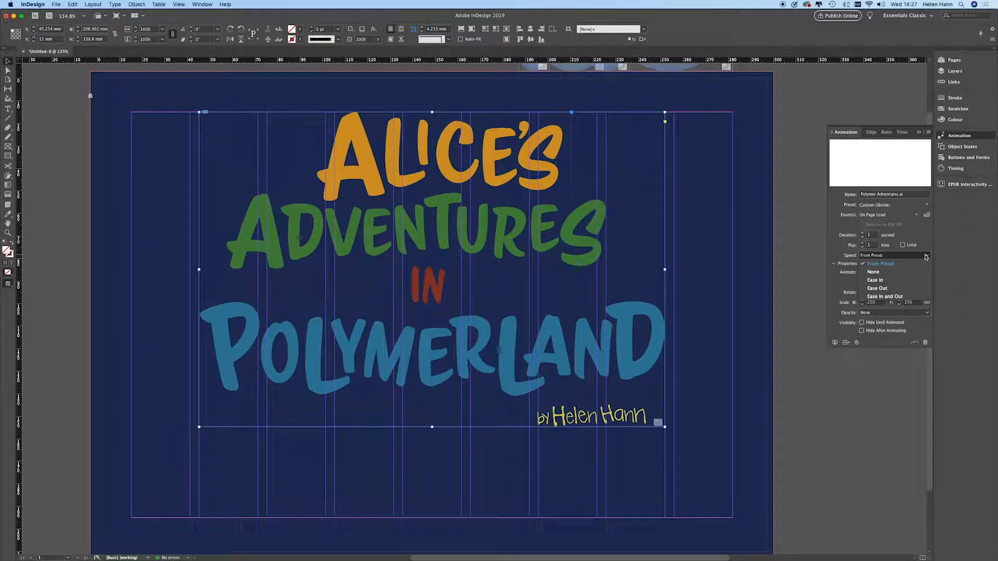
pyautogui.click(881, 274)
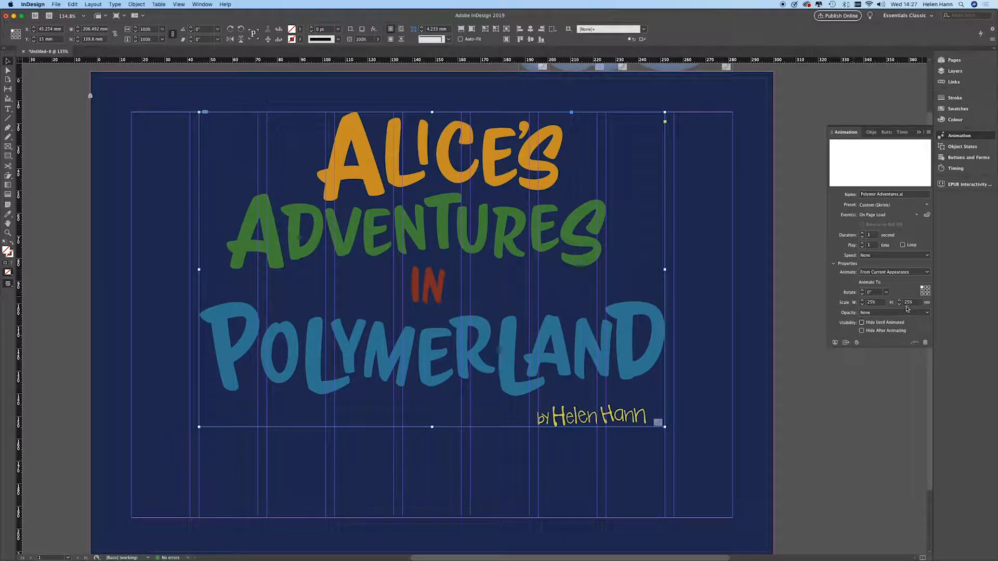
# - Play the cover in the EPUB interactivity preview to check where the title shrinks to, and close the preview
pyautogui.click(966, 184)
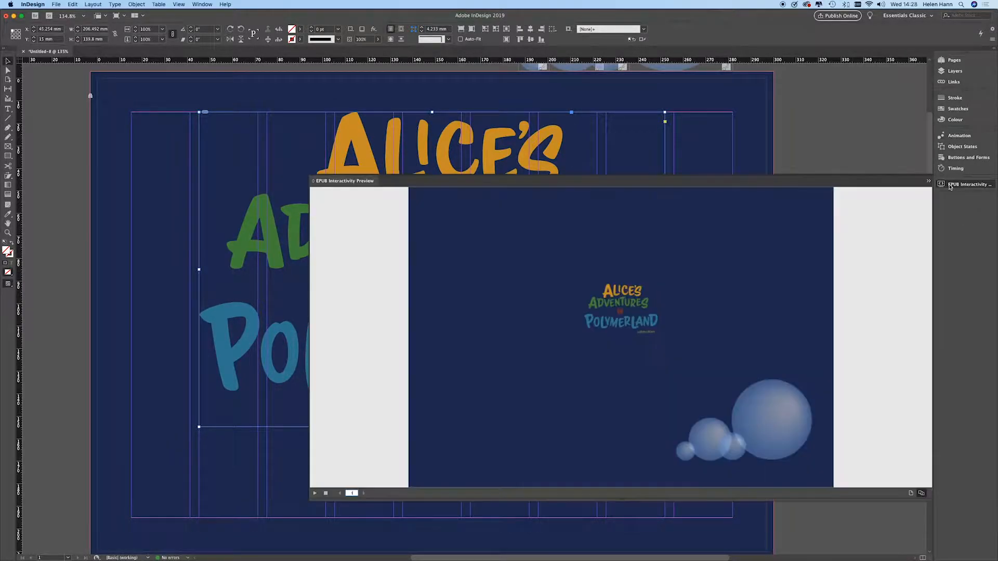
pyautogui.click(315, 493)
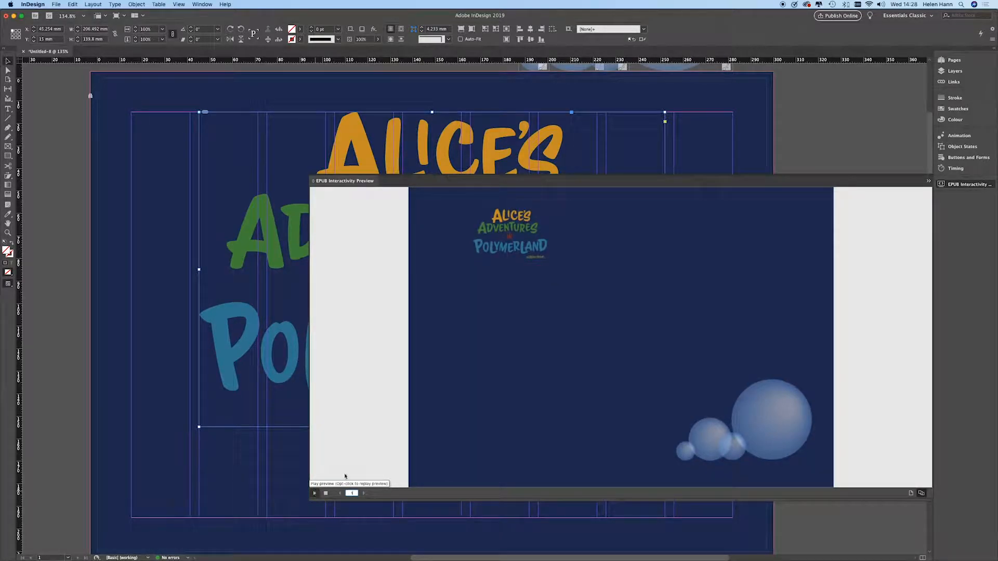
pyautogui.click(332, 184)
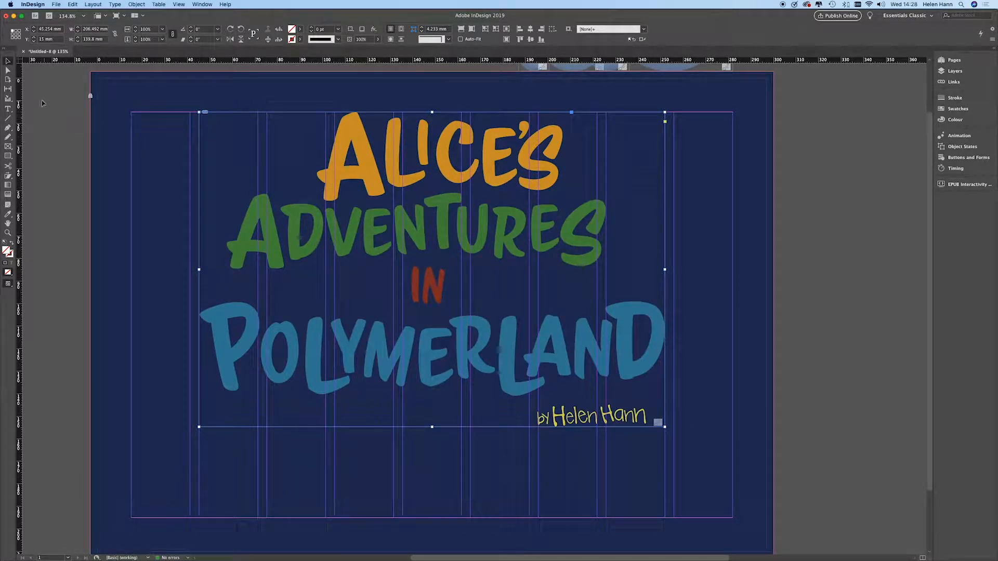
pyautogui.click(8, 70)
pyautogui.click(94, 183)
pyautogui.click(205, 220)
pyautogui.moveTo(200, 270); pyautogui.dragTo(142, 273)
pyautogui.press('super+z')
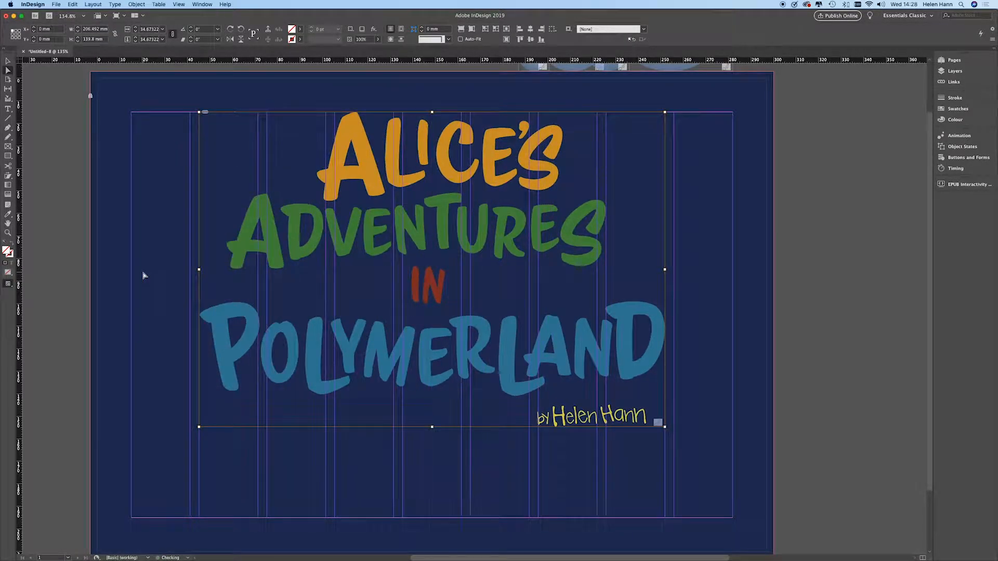
pyautogui.click(71, 193)
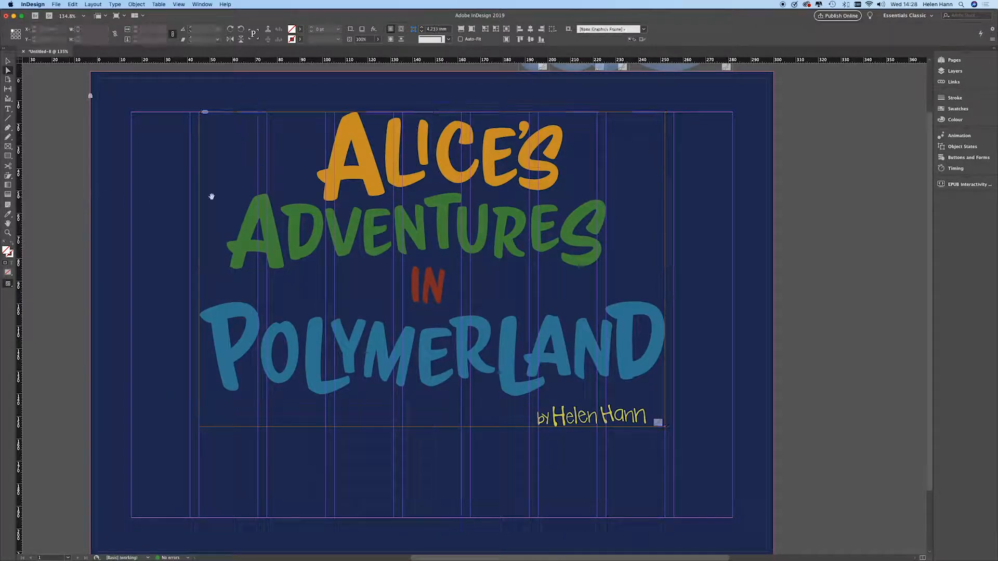
# - Extend the title artwork's frame to the page's left edge and above the top margin, about 254 mm wide and 148 mm high, without scaling the artwork
pyautogui.press('v')
pyautogui.click(223, 190)
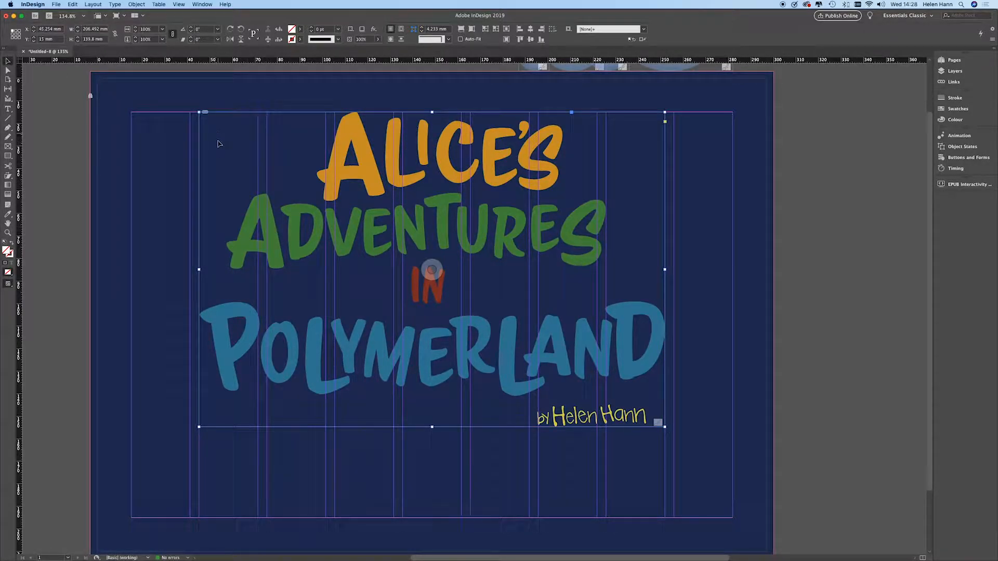
pyautogui.moveTo(199, 269); pyautogui.dragTo(131, 272)
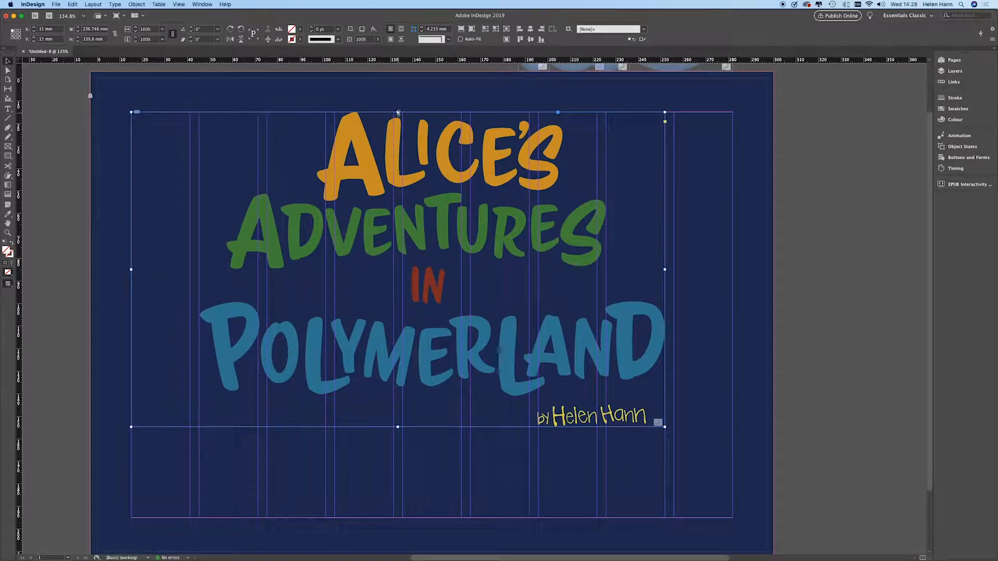
pyautogui.moveTo(134, 114); pyautogui.dragTo(104, 87)
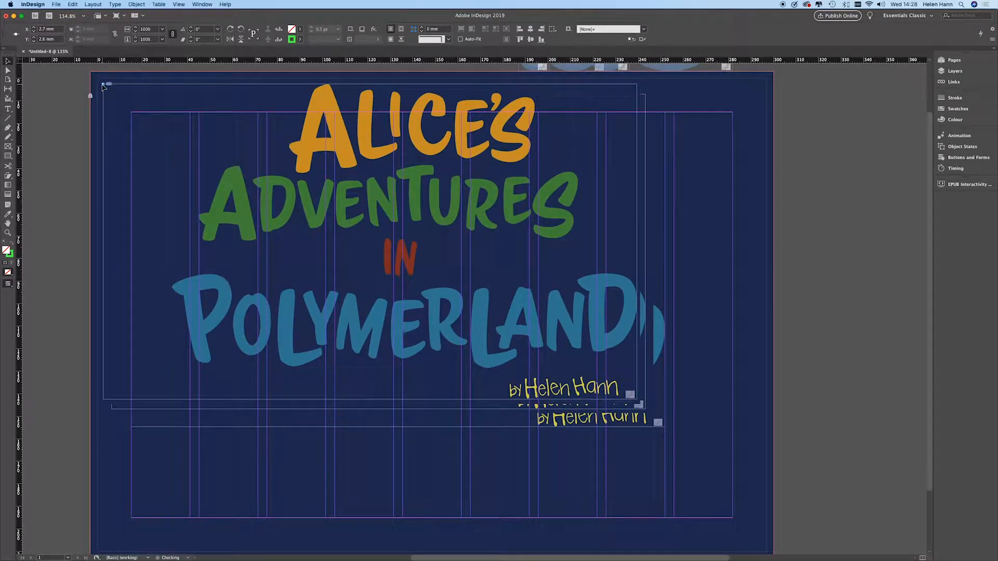
pyautogui.press('super+z')
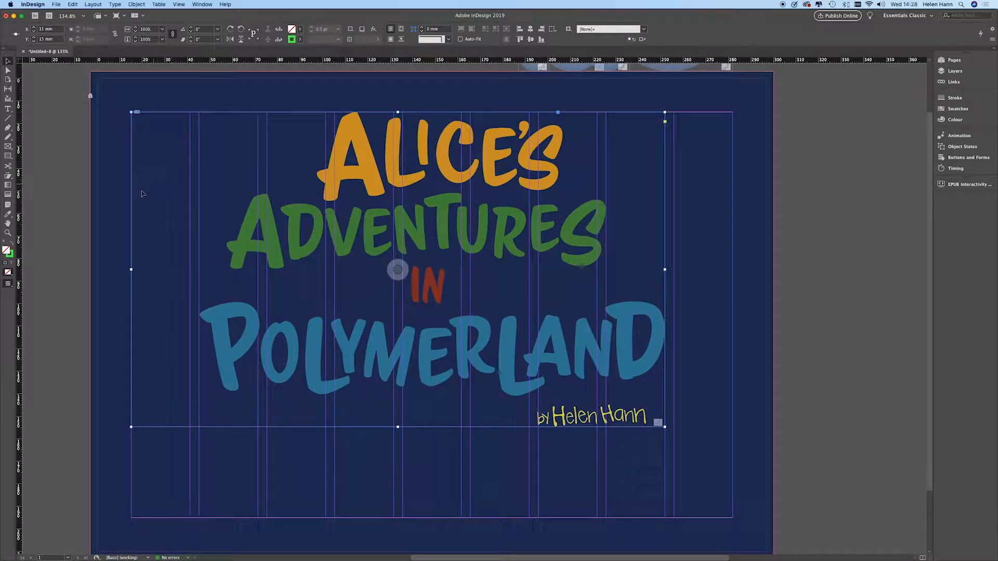
pyautogui.moveTo(131, 270); pyautogui.dragTo(92, 269)
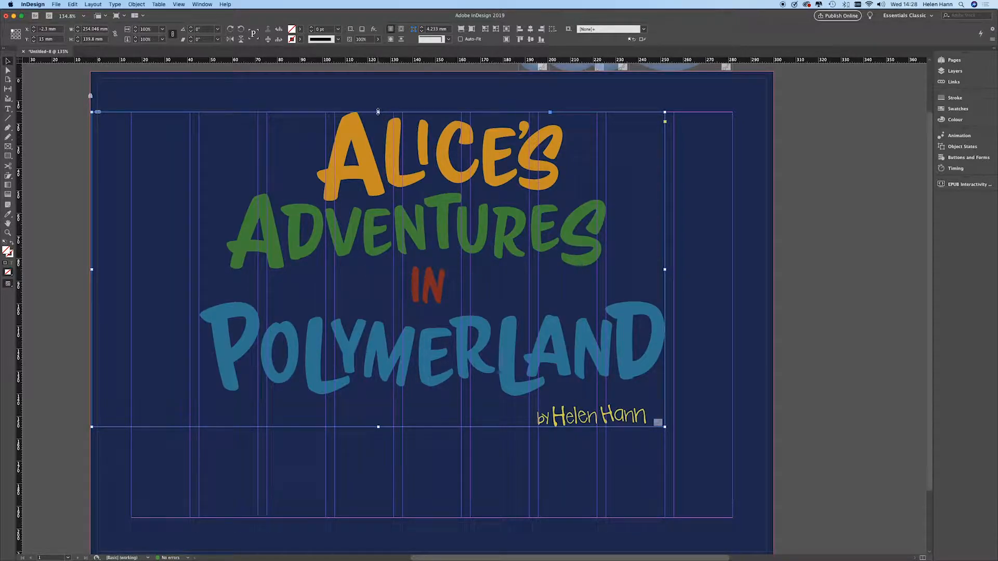
pyautogui.moveTo(378, 111); pyautogui.dragTo(378, 94)
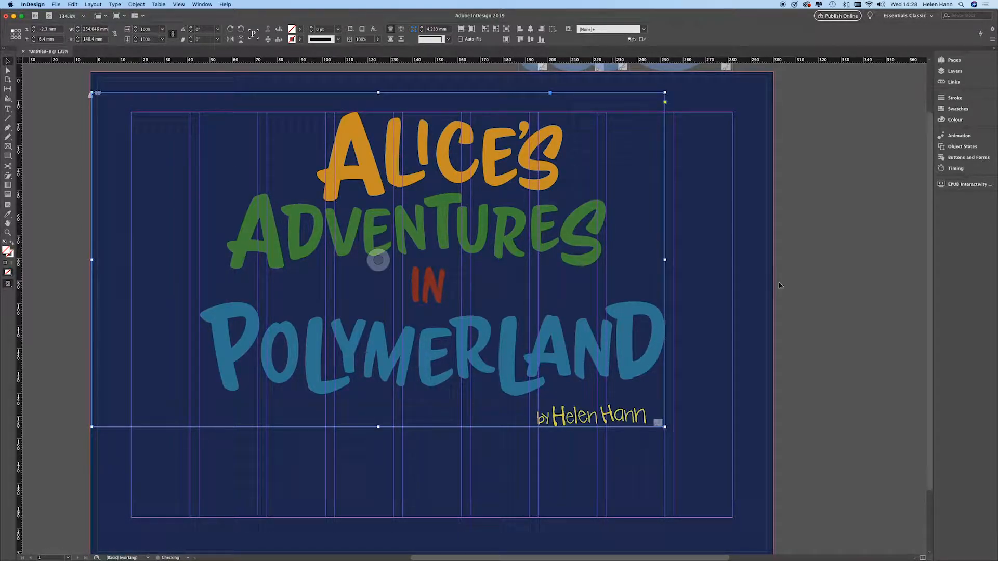
# - Play the cover in the EPUB interactivity preview to check the title's end position with the enlarged frame, and close the preview
pyautogui.click(967, 185)
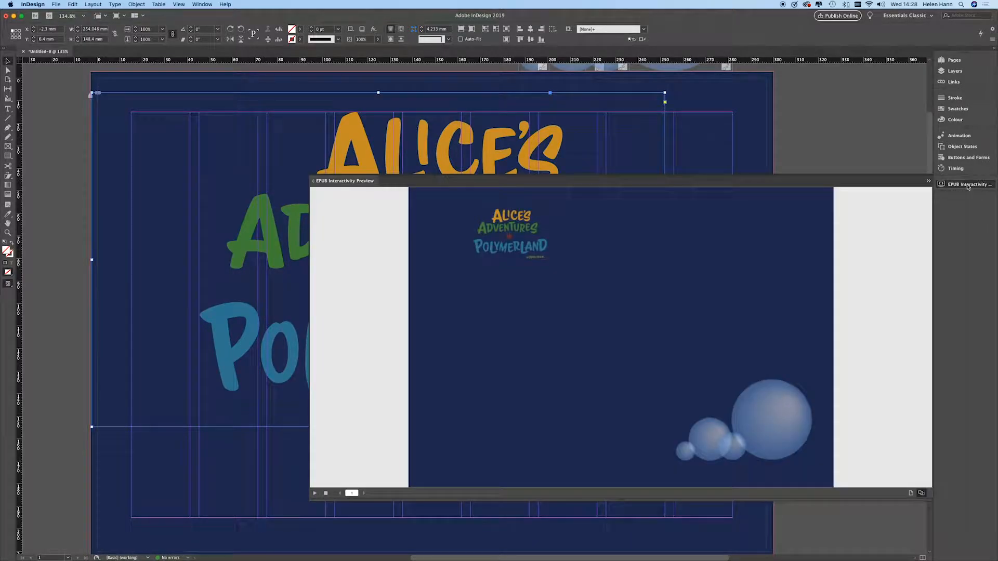
pyautogui.click(315, 494)
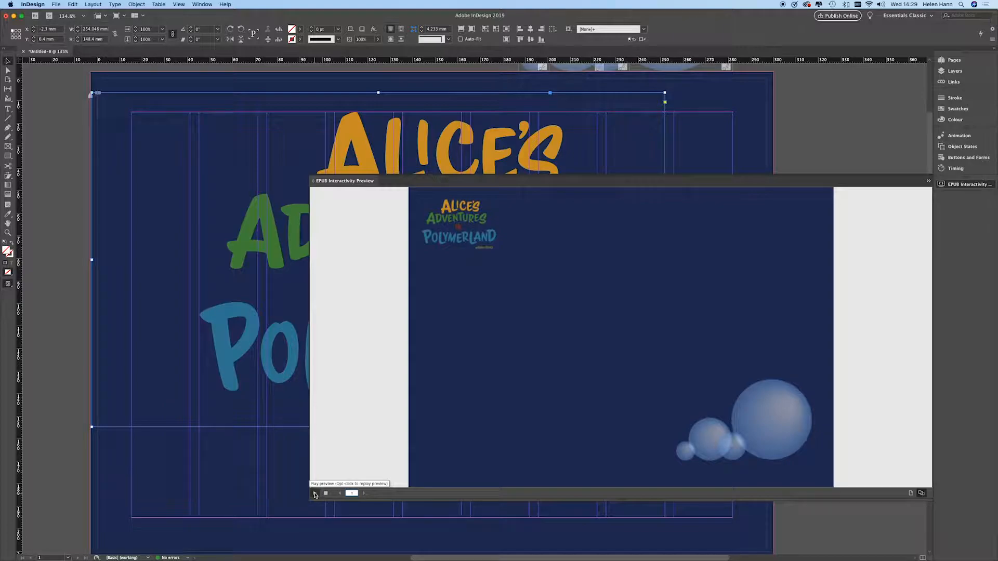
pyautogui.click(339, 182)
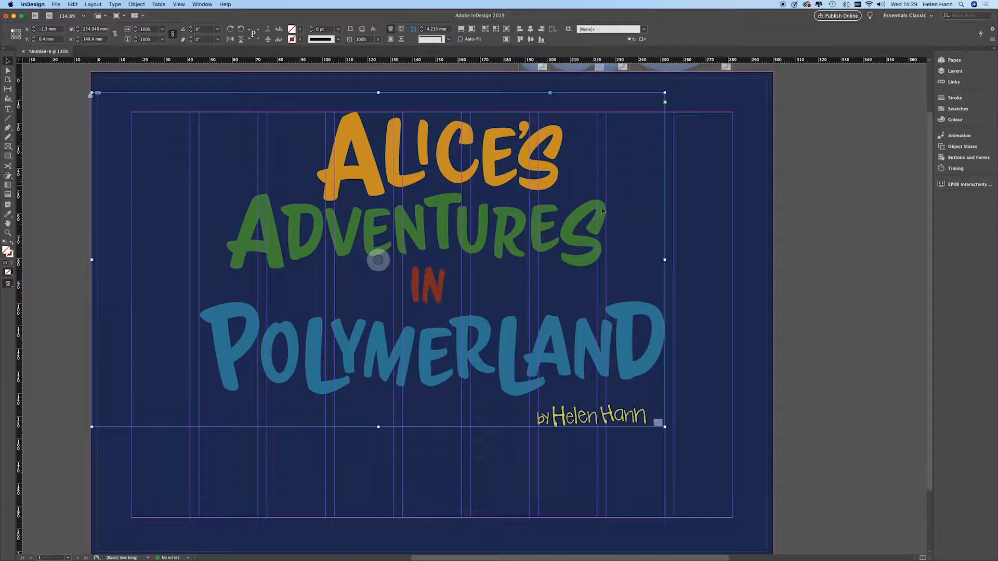
# - Set the title's Shrink animation to scale to 18% in width and height
pyautogui.click(961, 137)
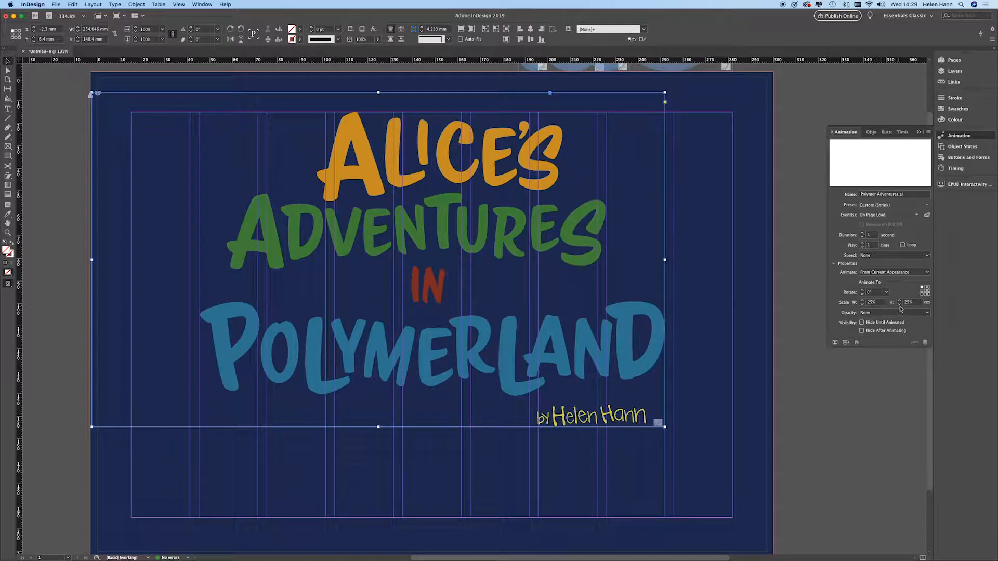
pyautogui.moveTo(879, 304); pyautogui.dragTo(861, 306)
pyautogui.write('18')
pyautogui.press('Tab')
# - Play the cover in the EPUB interactivity preview to check the title's final size, and close the preview
pyautogui.click(965, 184)
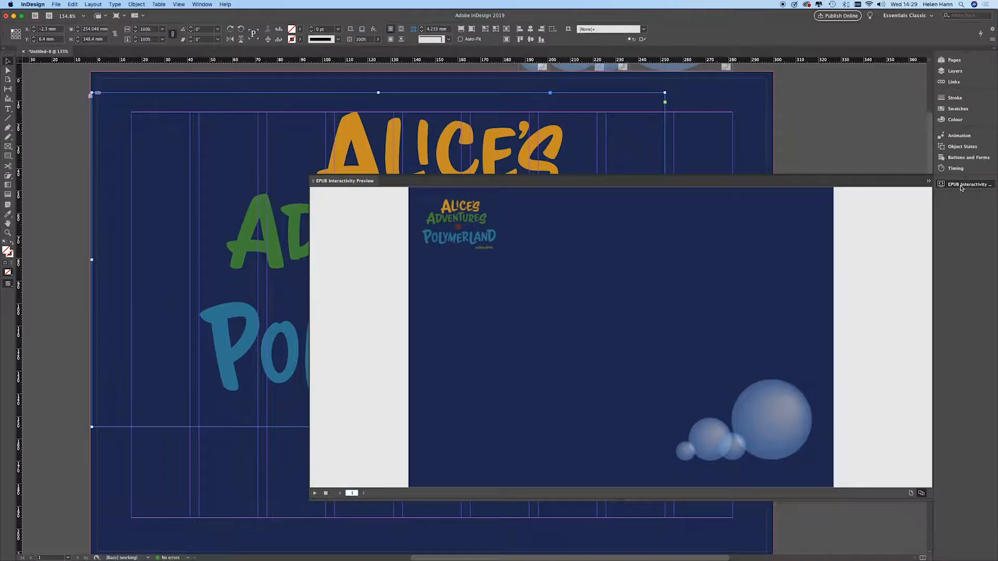
pyautogui.click(317, 494)
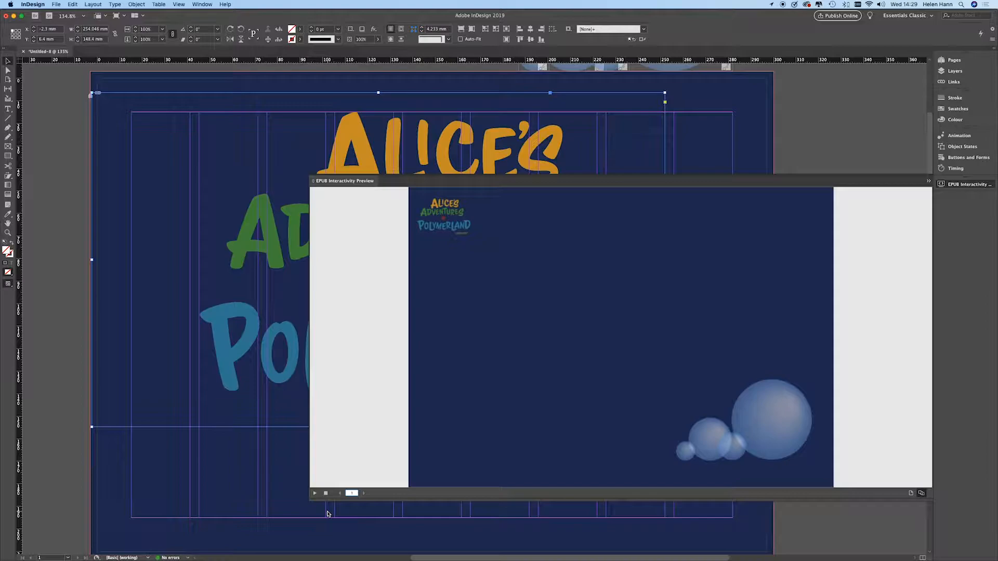
pyautogui.click(350, 181)
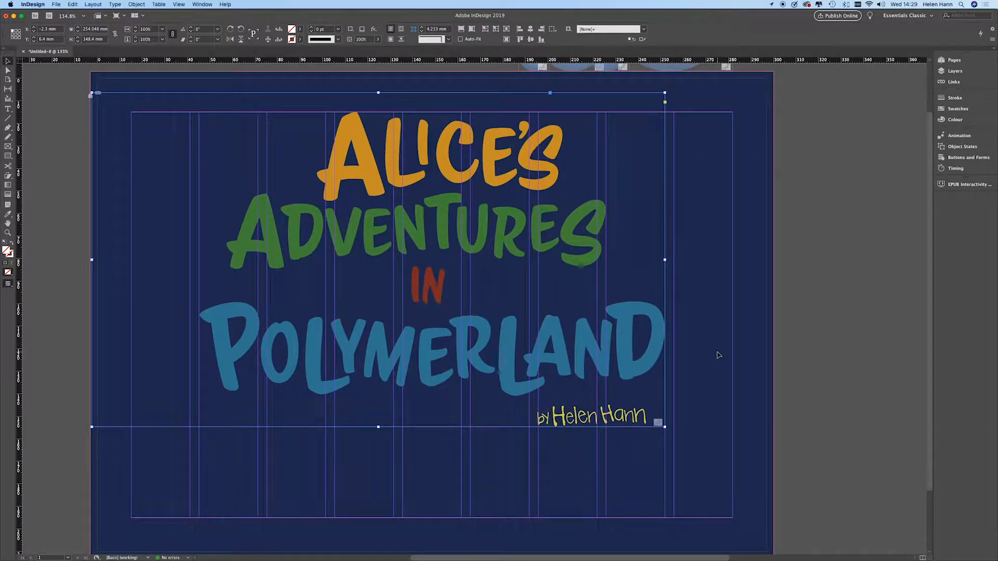
# - Unlock the background rectangle in Layer 1 and select it on the page
pyautogui.click(805, 197)
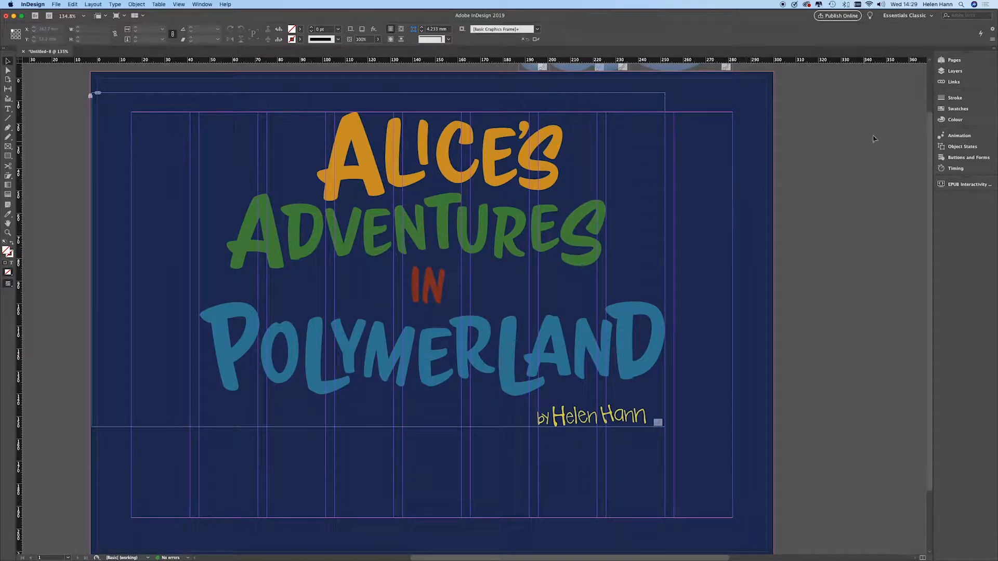
pyautogui.click(965, 72)
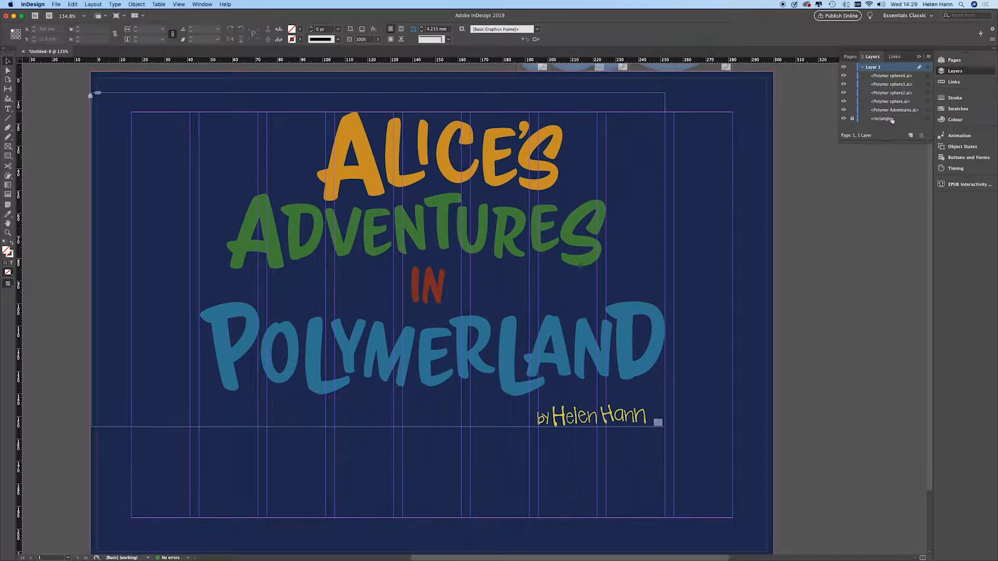
pyautogui.click(853, 119)
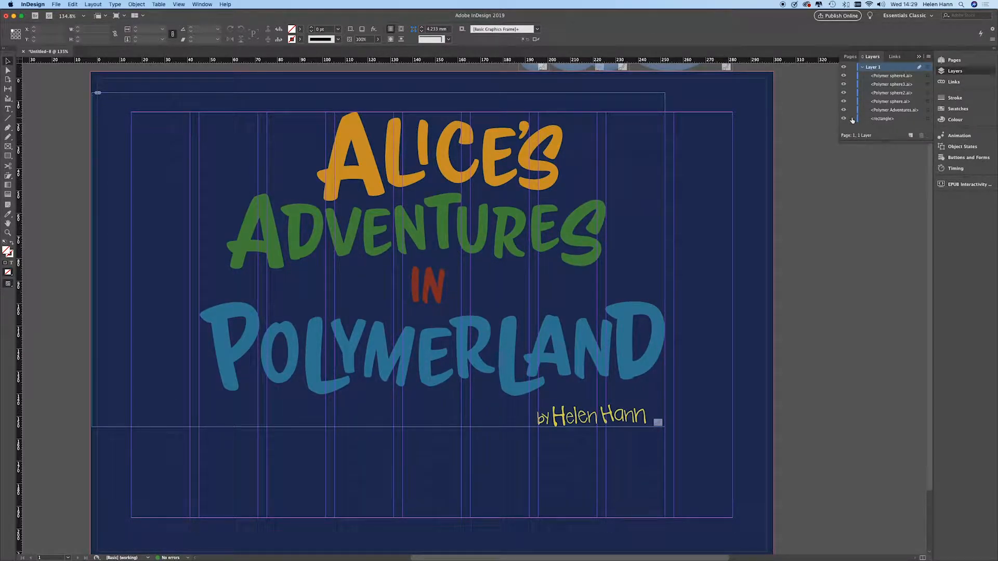
pyautogui.click(886, 119)
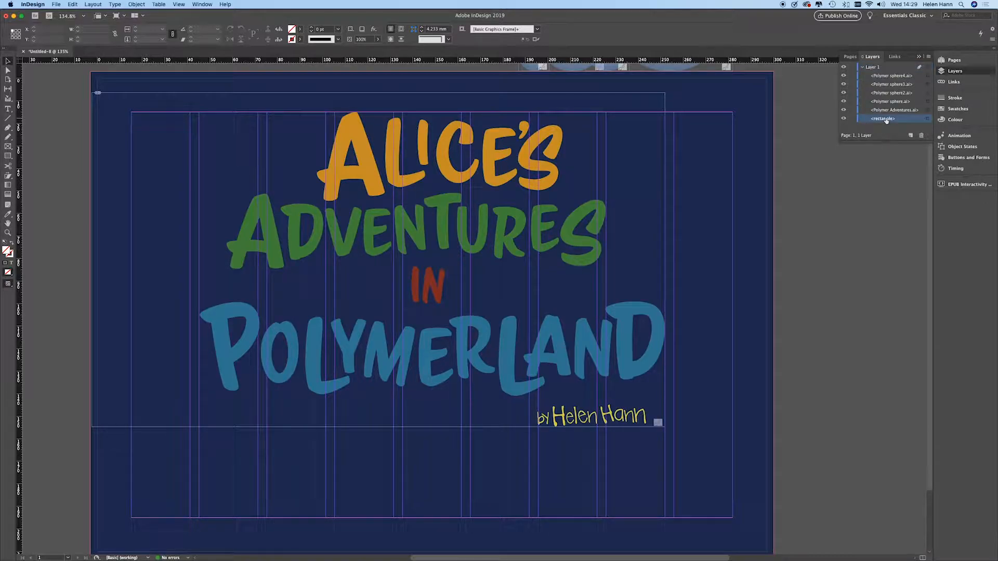
pyautogui.click(928, 121)
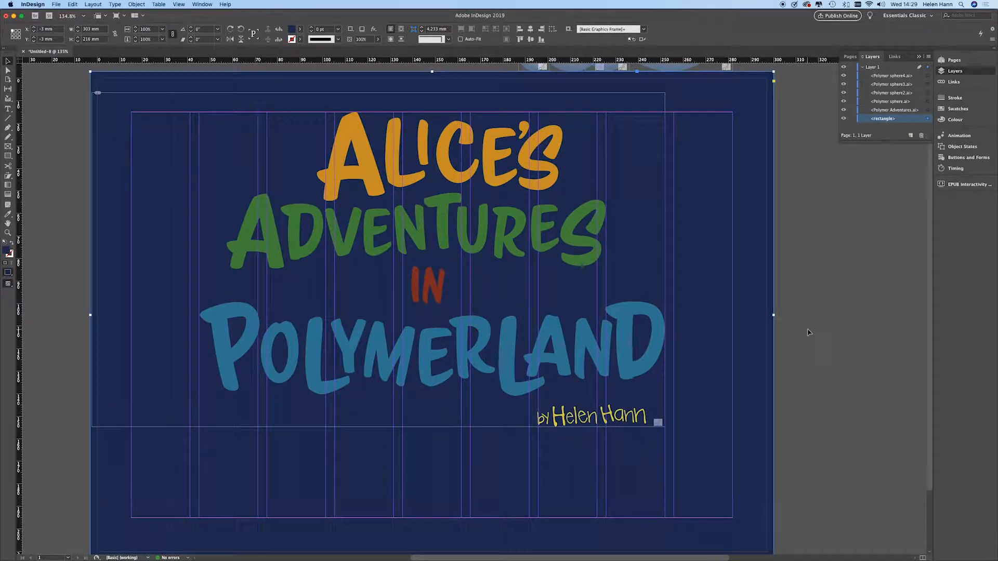
# - Apply the Fade Out animation preset to the background rectangle and set its speed to None
pyautogui.click(967, 137)
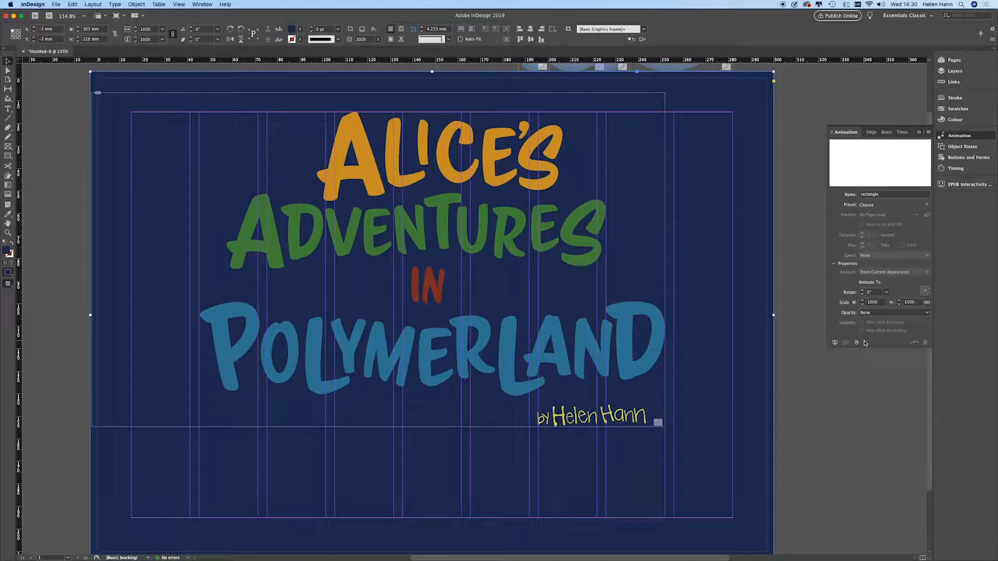
pyautogui.click(925, 206)
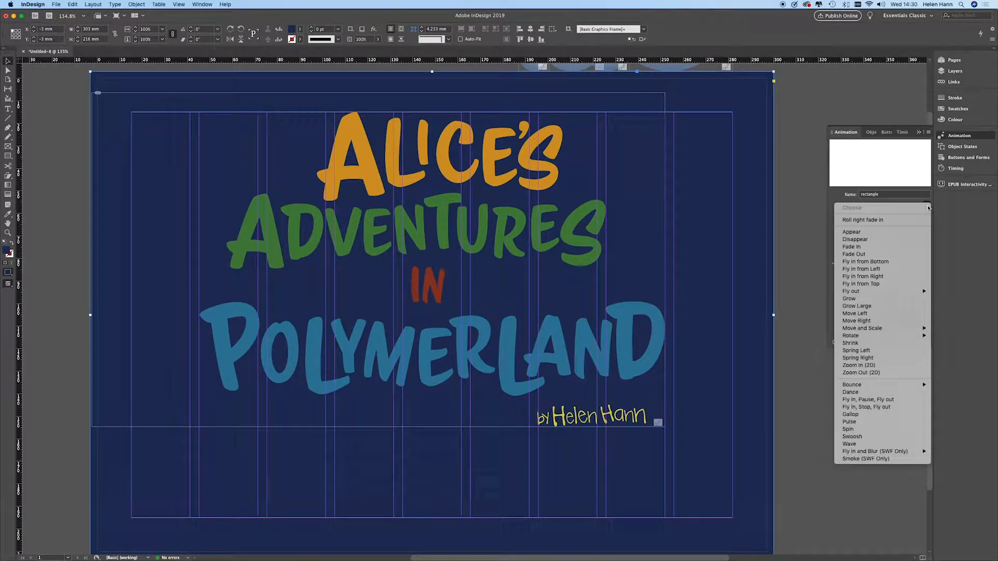
pyautogui.click(871, 254)
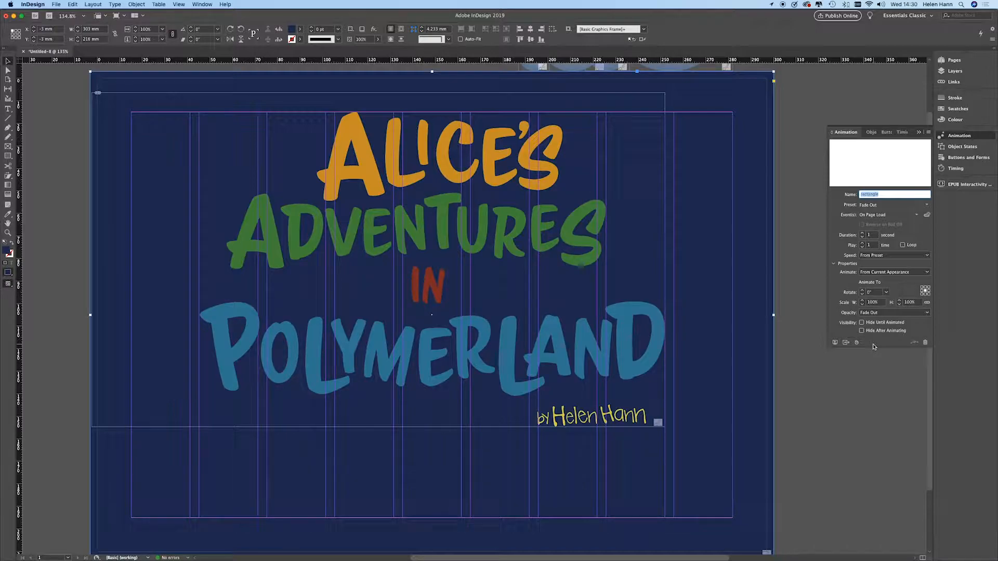
pyautogui.click(927, 256)
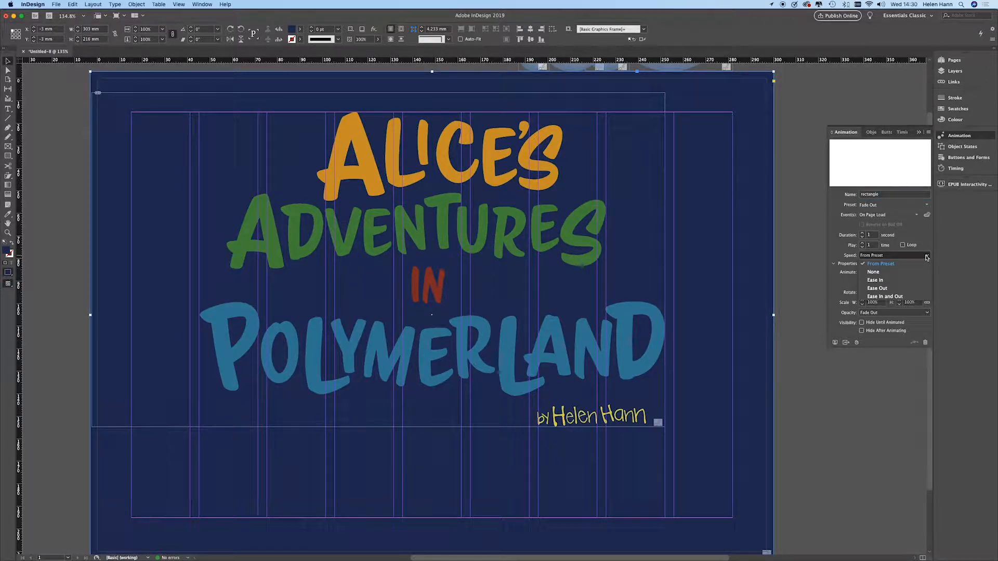
pyautogui.click(873, 272)
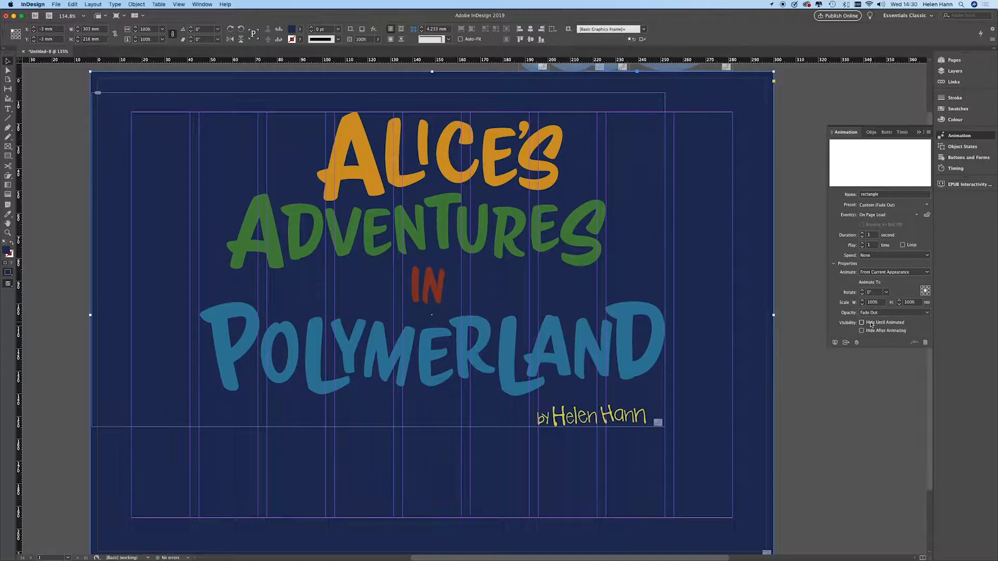
# - Play the cover in the EPUB interactivity preview to check the background's fade-out
pyautogui.click(945, 184)
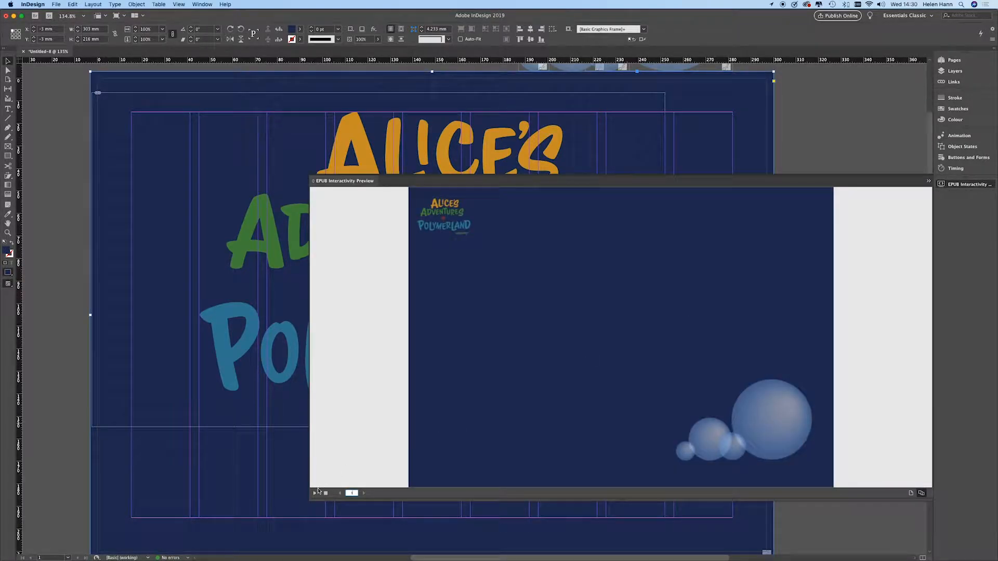
pyautogui.click(315, 494)
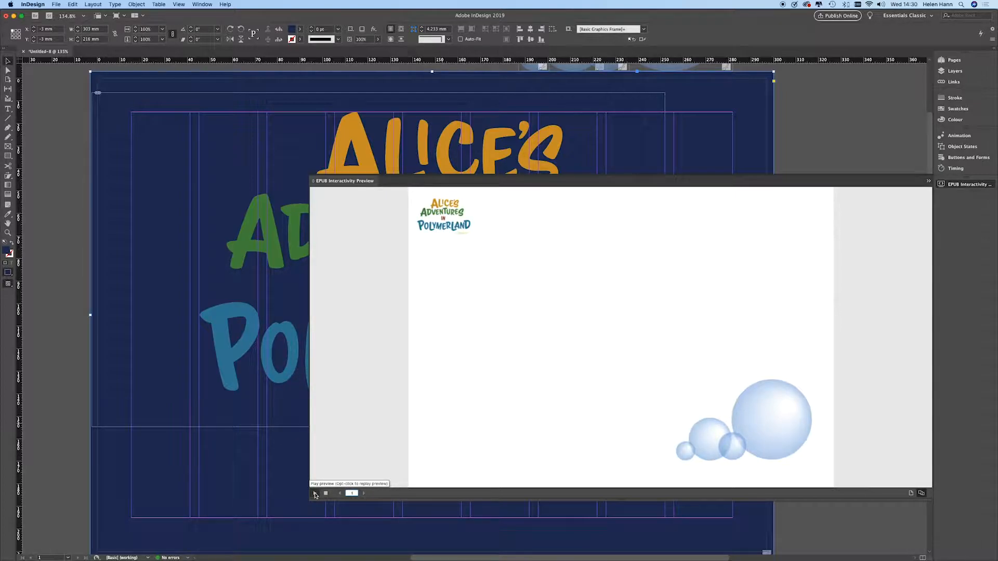
# - Close the preview and place Start Button.ai centred below the title at about 26 by 10 mm
pyautogui.click(313, 181)
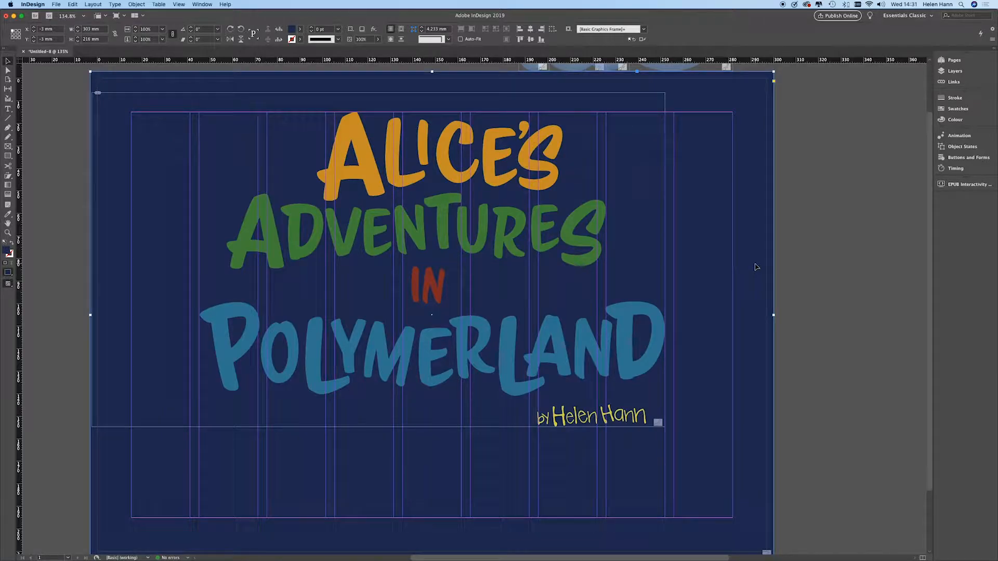
pyautogui.click(830, 261)
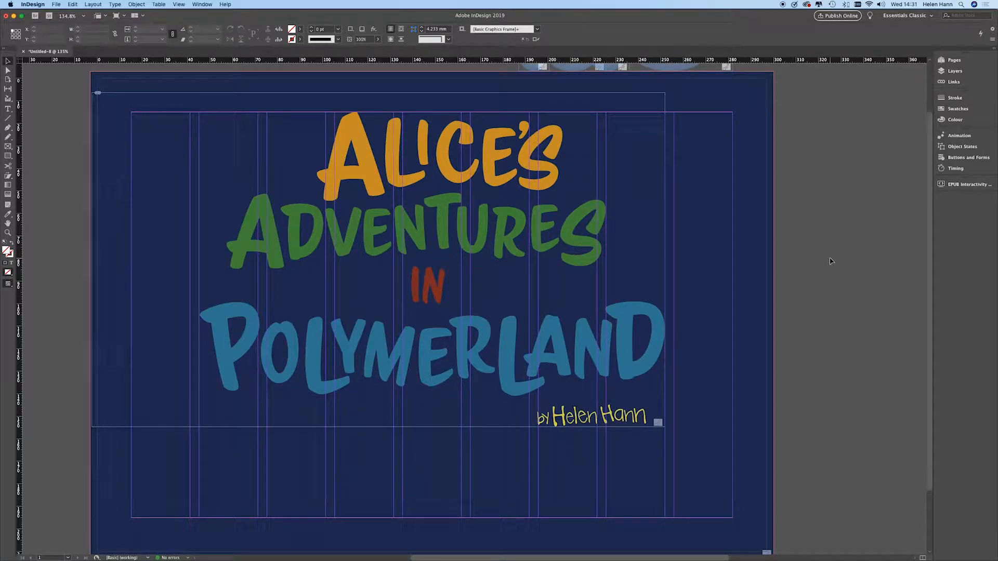
pyautogui.click(56, 4)
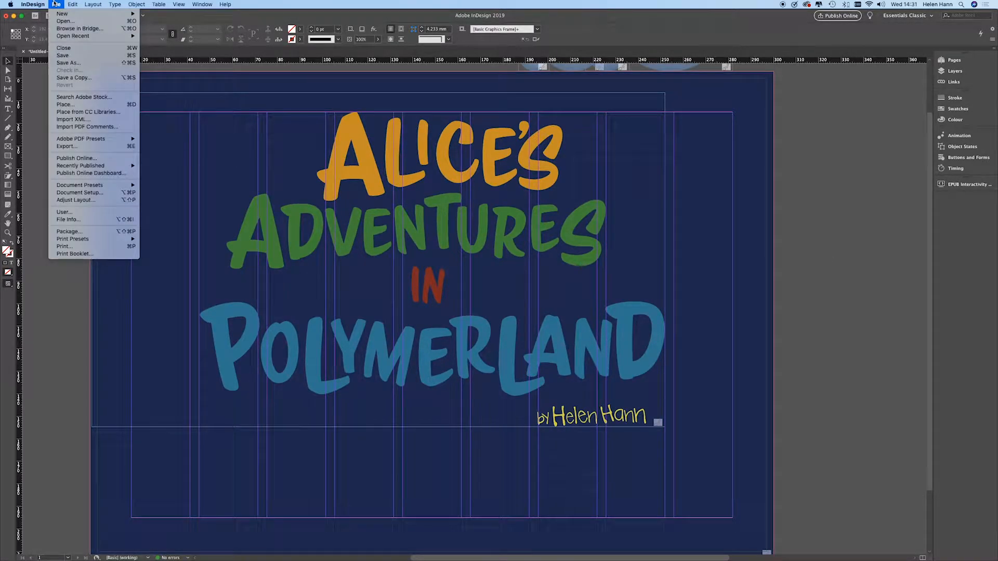
pyautogui.click(66, 104)
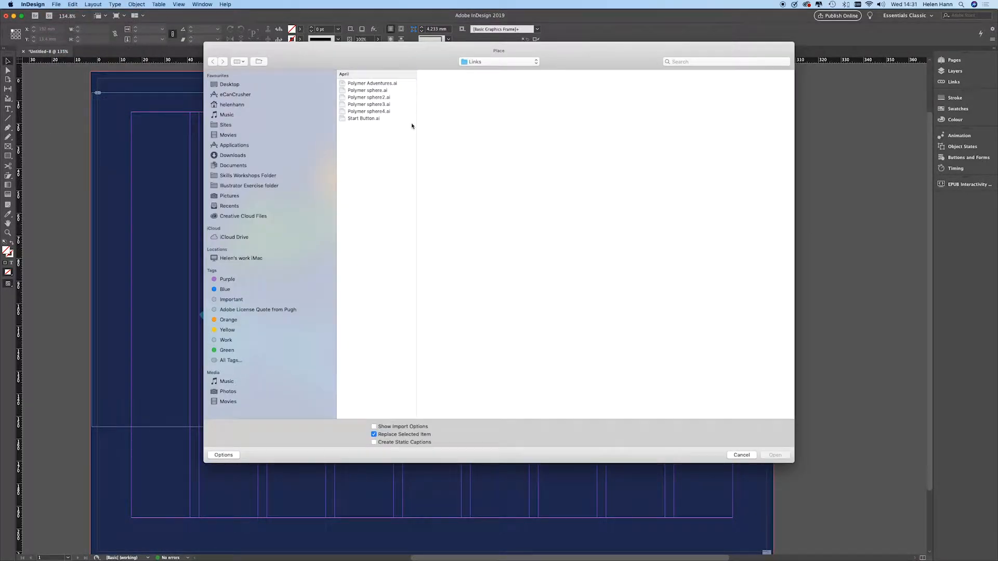
pyautogui.click(356, 119)
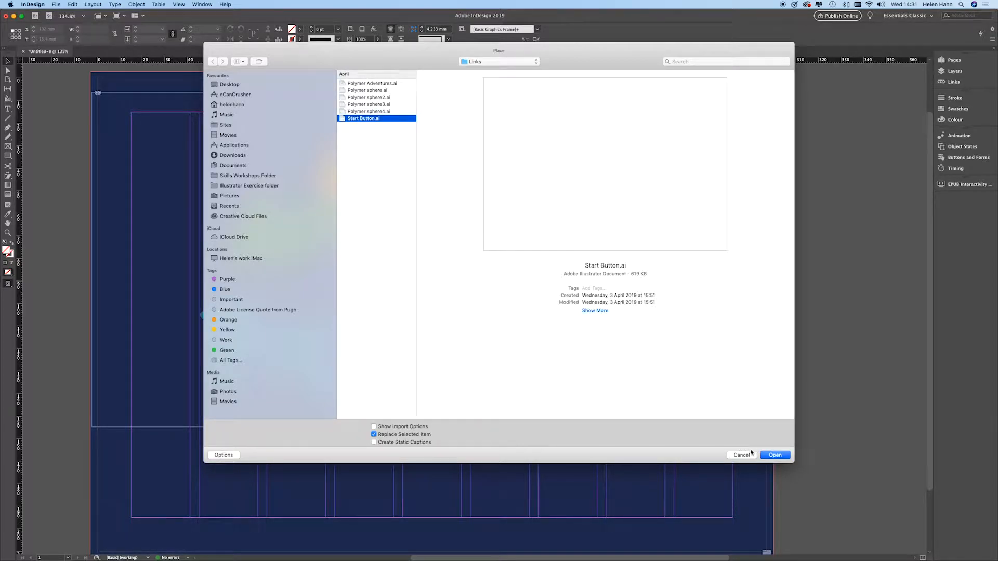
pyautogui.click(776, 455)
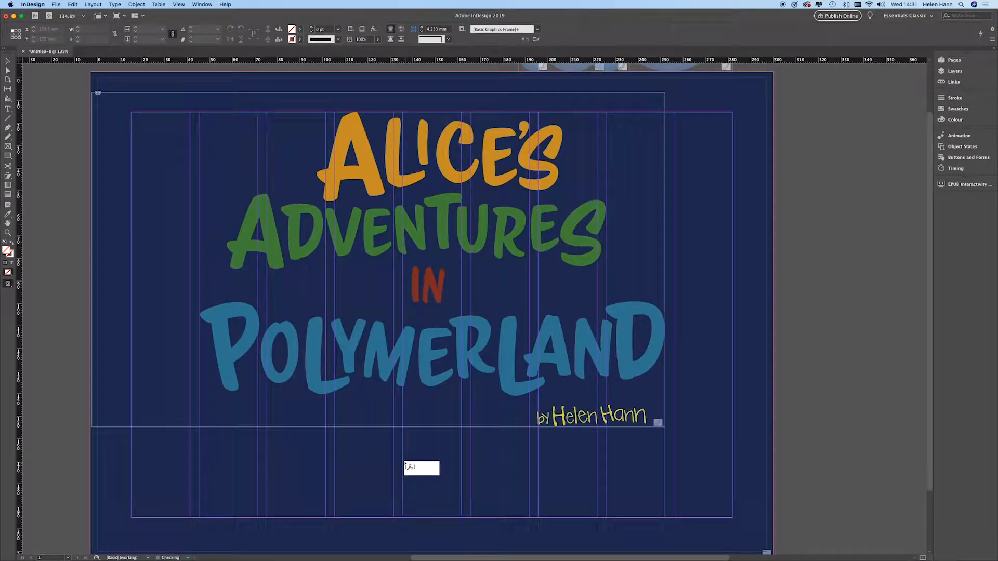
pyautogui.moveTo(402, 446); pyautogui.dragTo(461, 469)
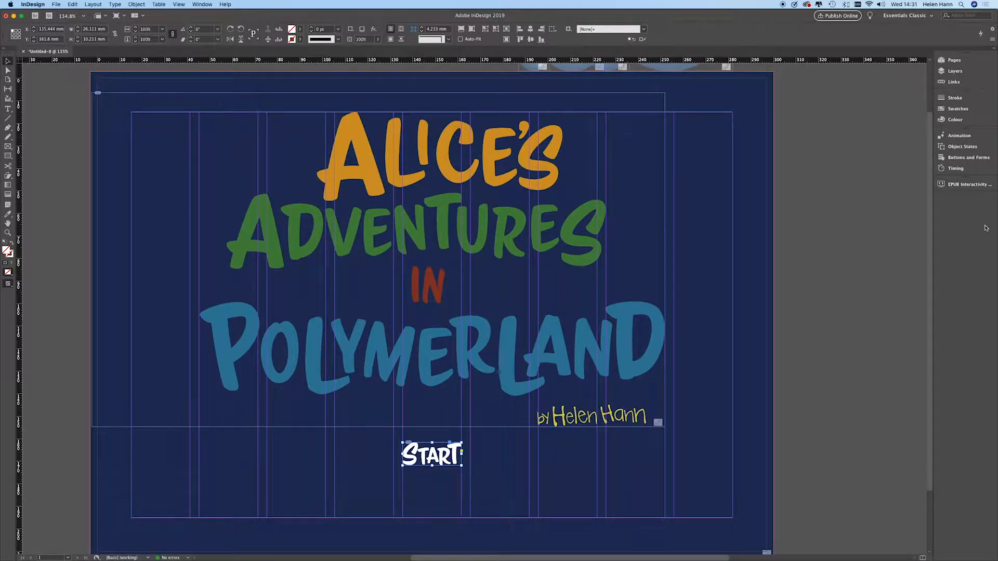
# - Turn the START graphic into a button with an Animation action that plays Polymer Adventures.ai
pyautogui.click(967, 158)
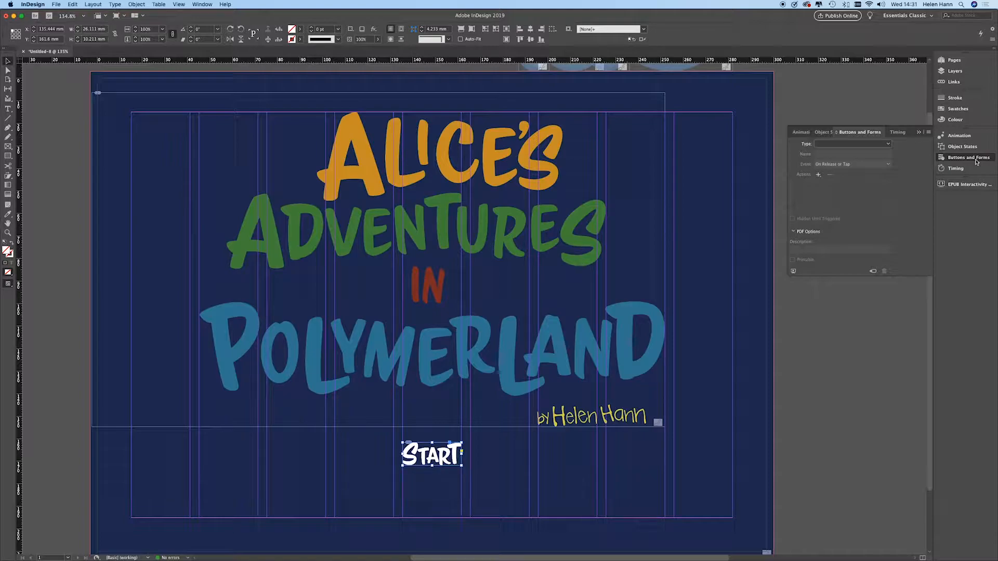
pyautogui.click(819, 176)
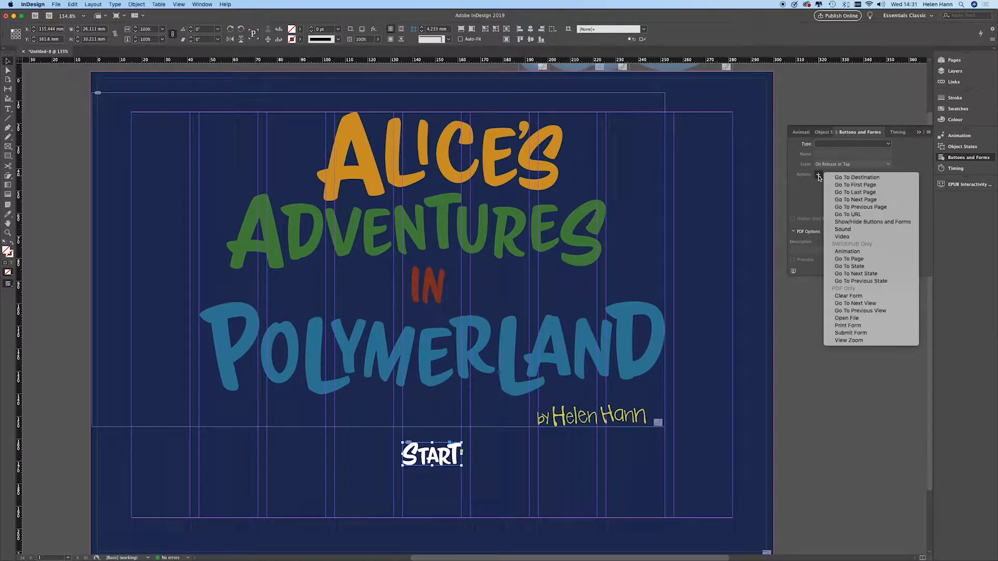
pyautogui.click(843, 252)
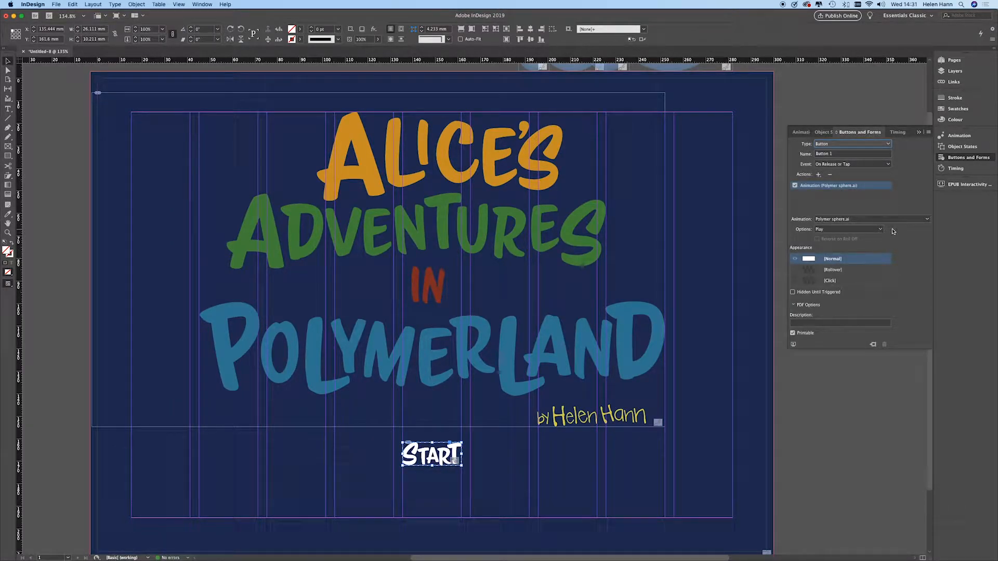
pyautogui.click(928, 220)
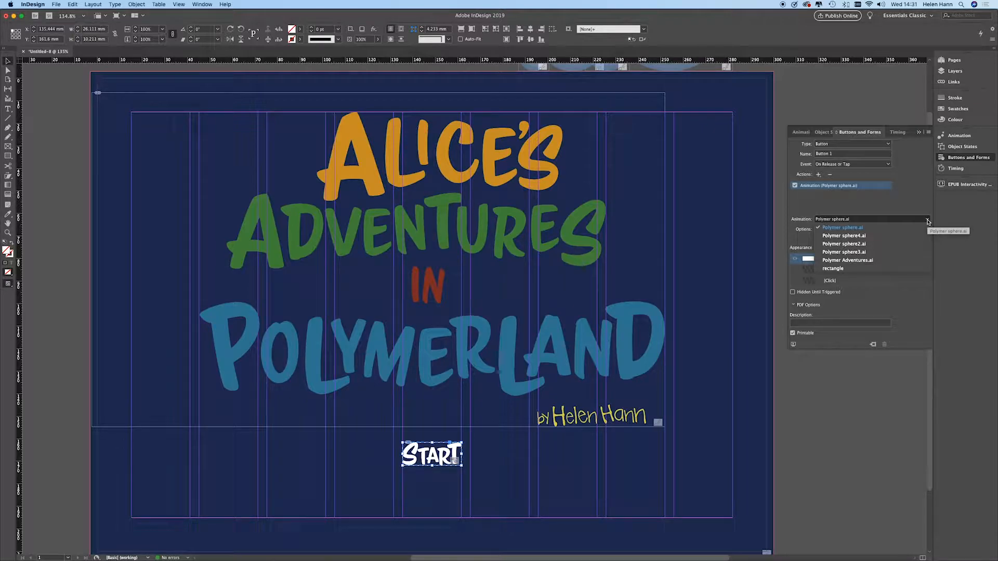
pyautogui.click(882, 262)
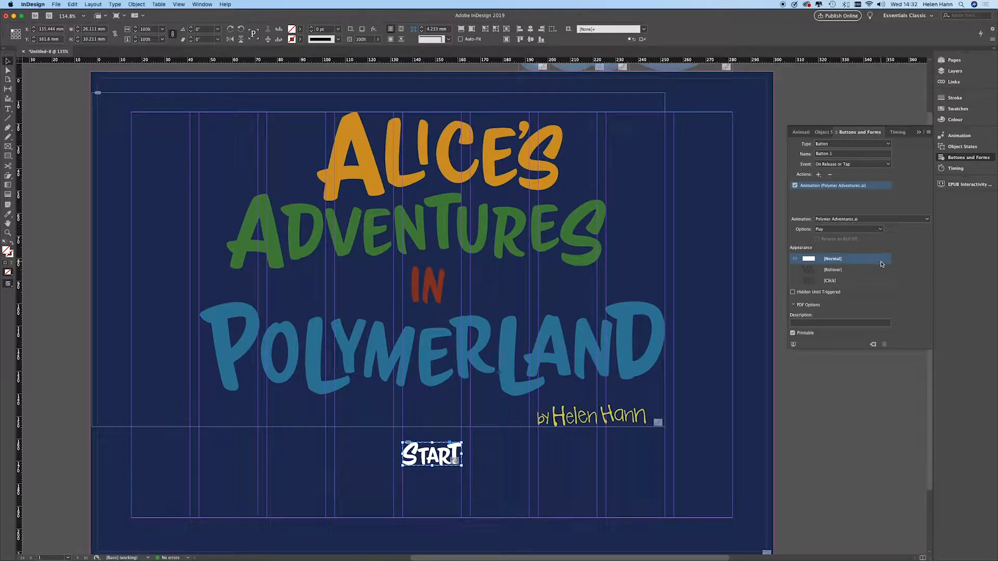
# - Add a second Animation action to the START button that plays the background rectangle's animation, and deselect the button
pyautogui.click(818, 175)
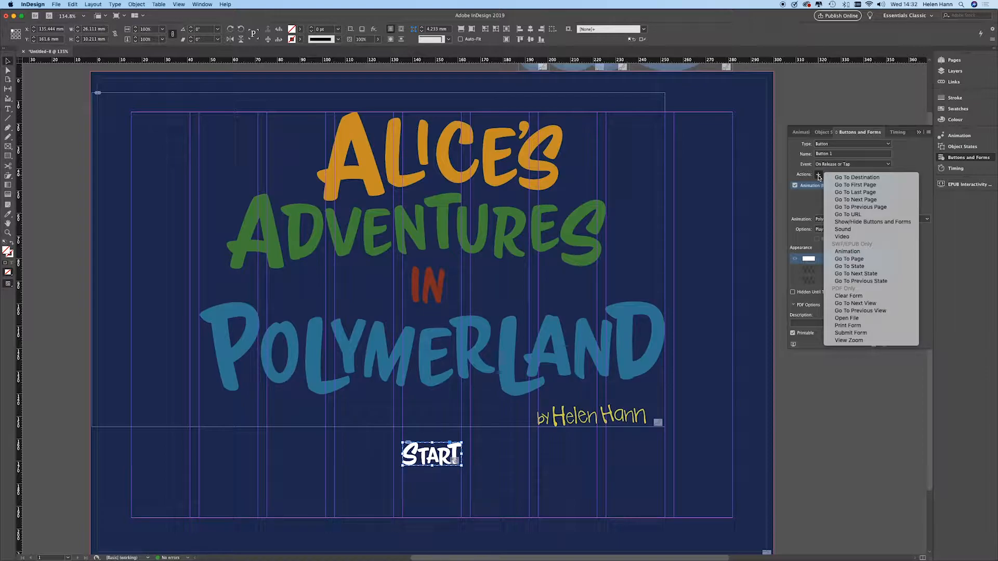
pyautogui.click(848, 252)
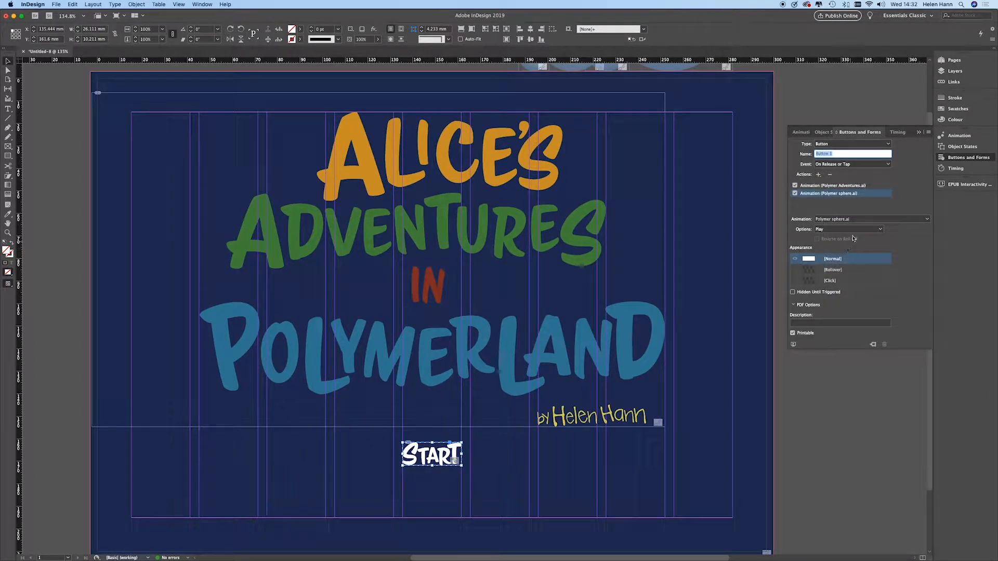
pyautogui.click(920, 220)
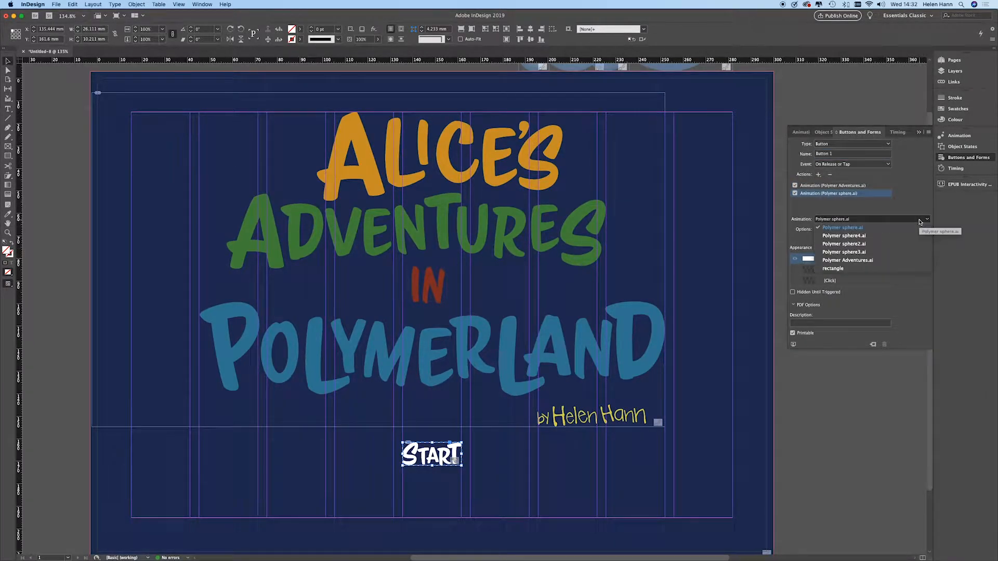
pyautogui.click(842, 268)
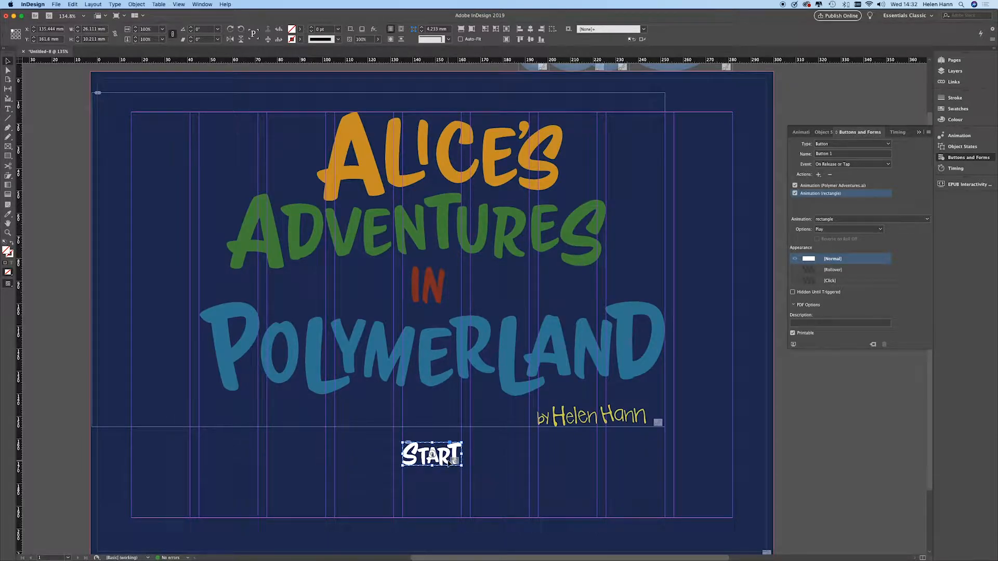
pyautogui.click(815, 440)
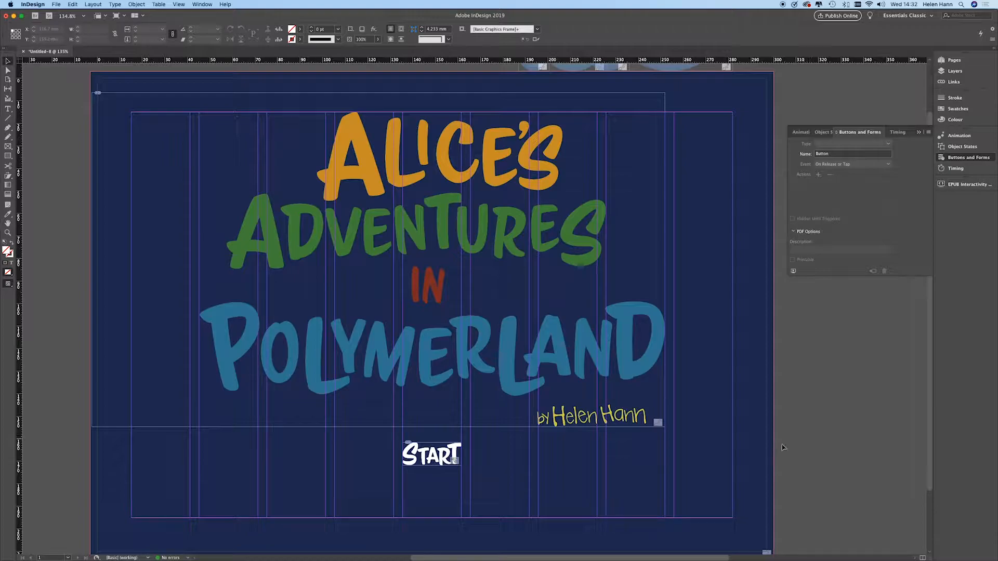
# - Remove the On Page Load trigger from the animations of the background rectangle and the Polymer Adventures title
pyautogui.click(748, 446)
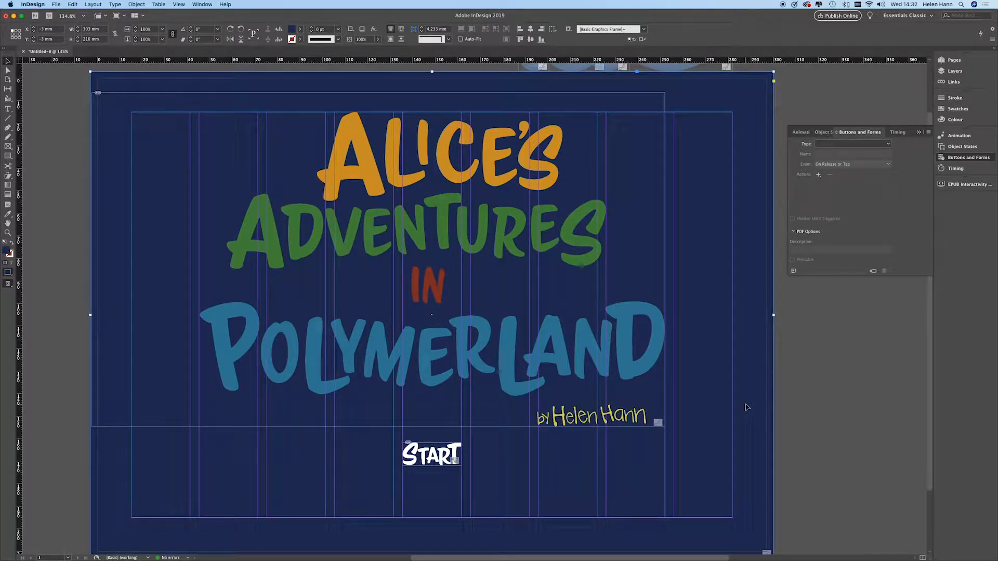
pyautogui.click(965, 138)
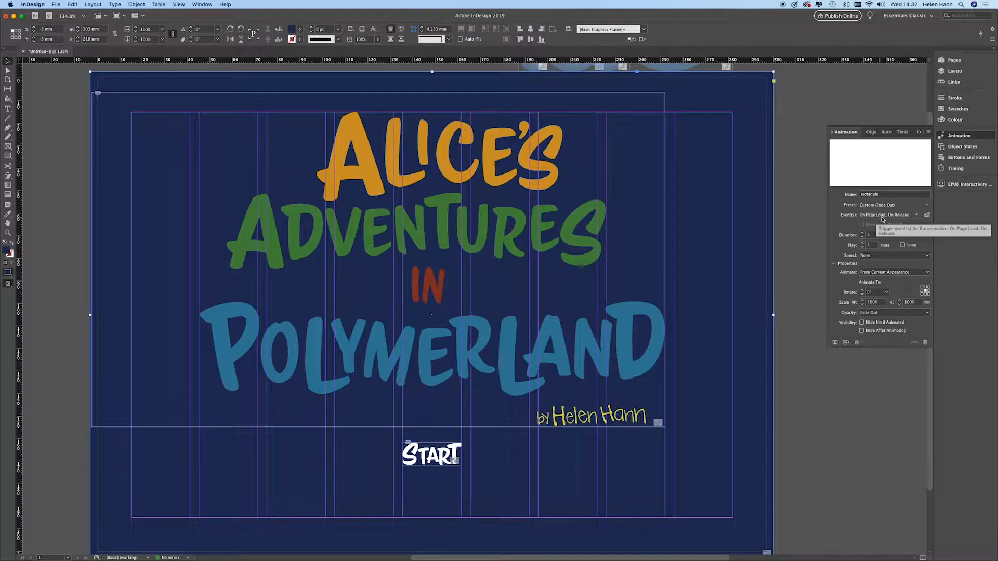
pyautogui.click(917, 216)
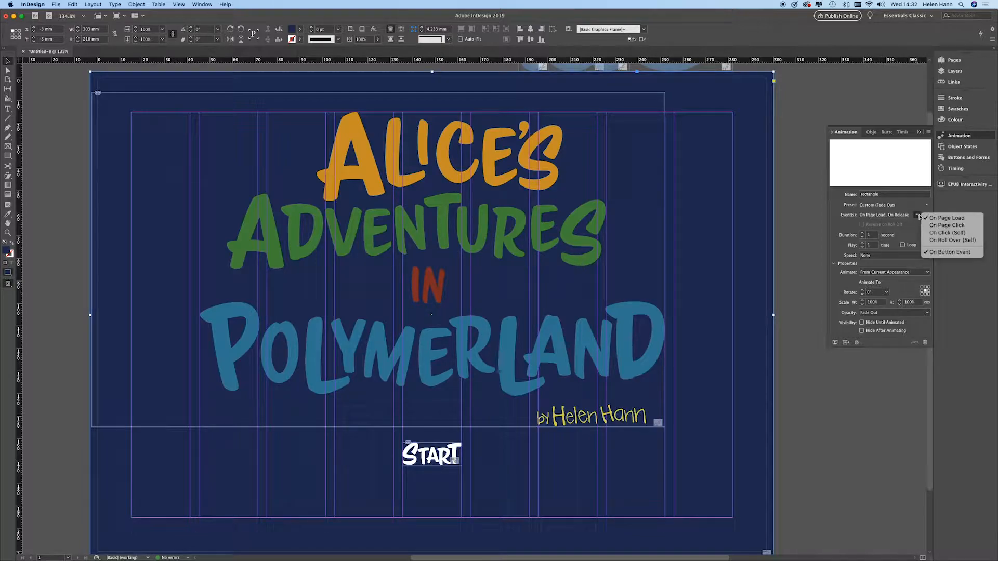
pyautogui.click(934, 219)
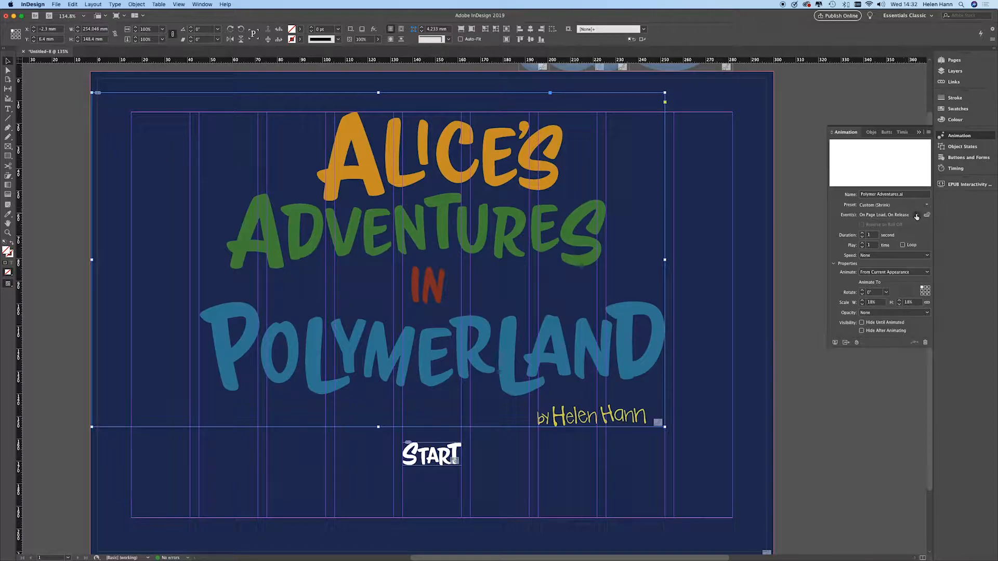
pyautogui.click(917, 216)
pyautogui.click(946, 217)
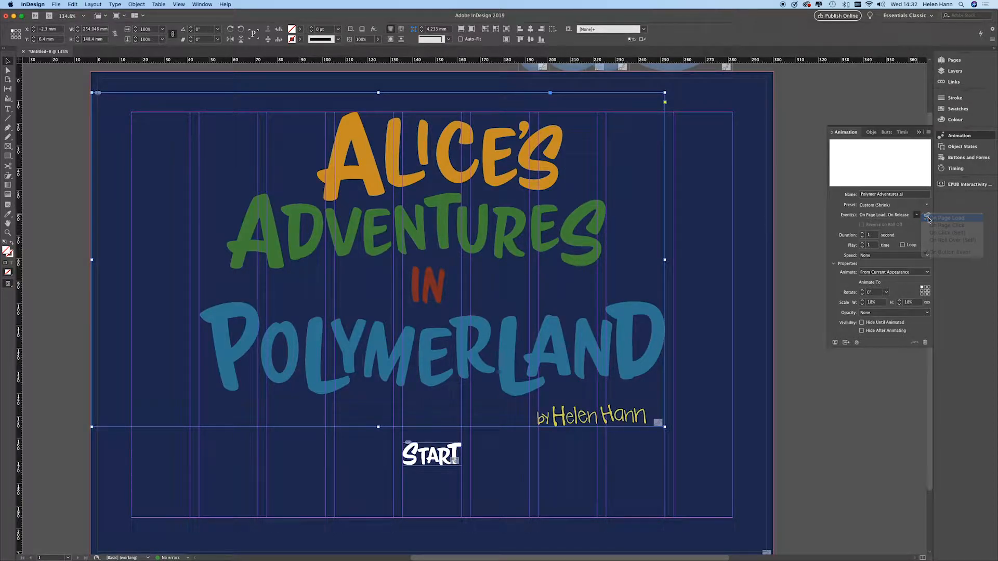
# - Play the cover in the EPUB interactivity preview, test the START button, and close the preview
pyautogui.click(955, 185)
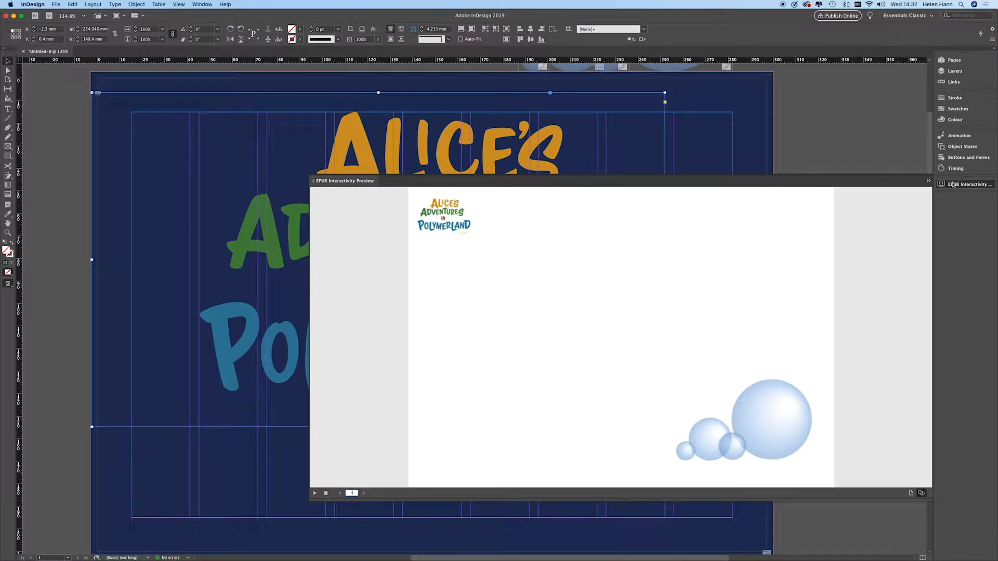
pyautogui.click(315, 494)
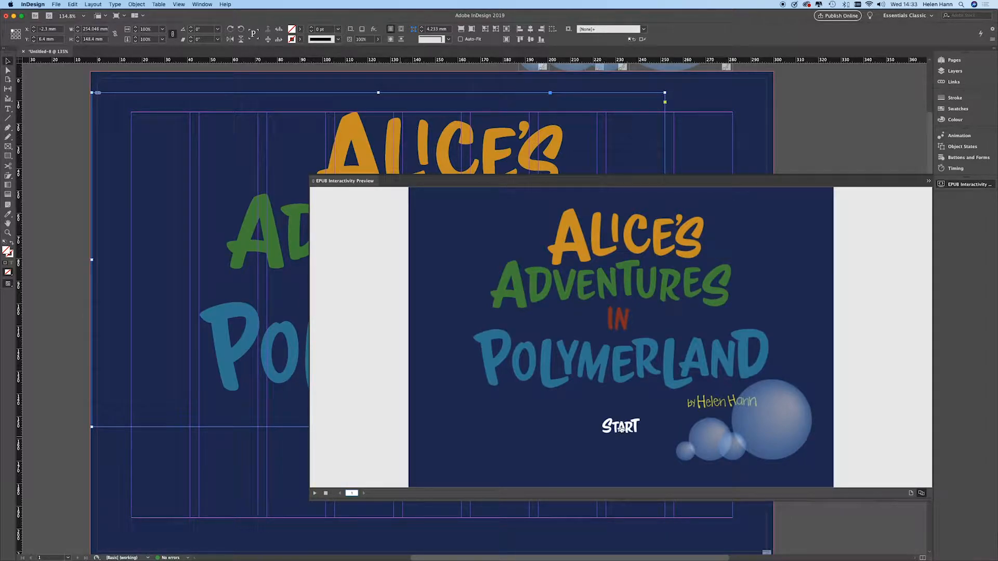
pyautogui.click(621, 427)
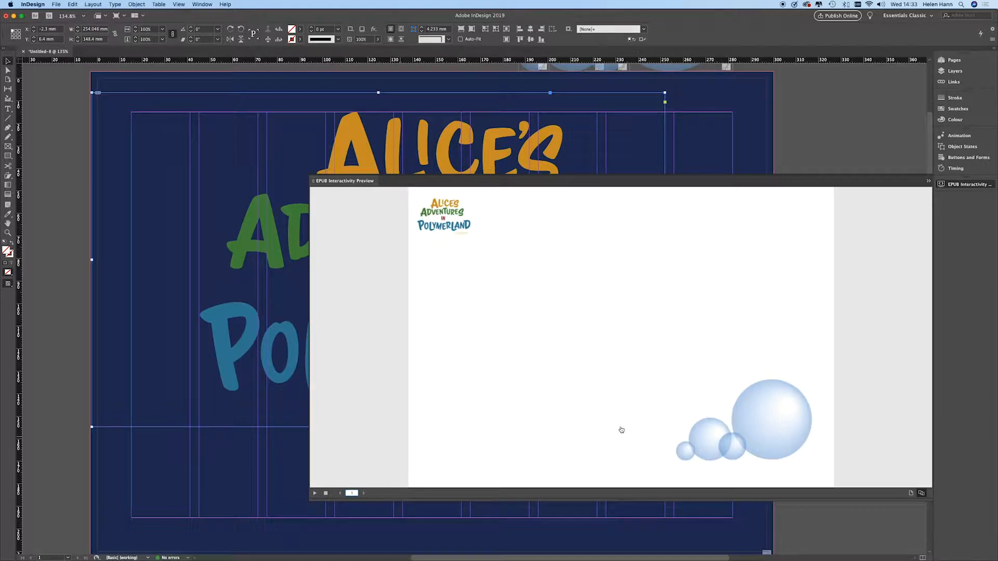
pyautogui.click(621, 430)
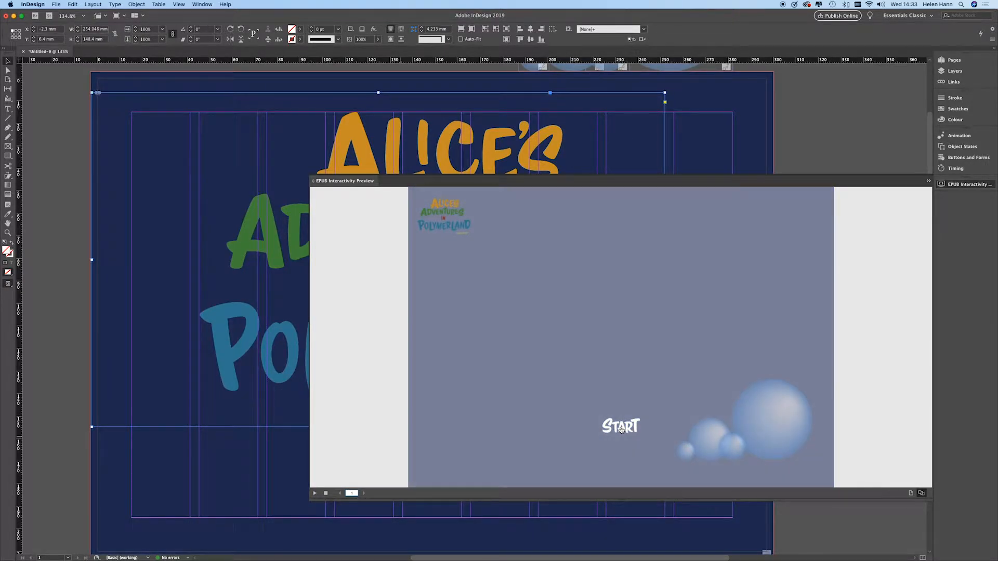
pyautogui.click(621, 427)
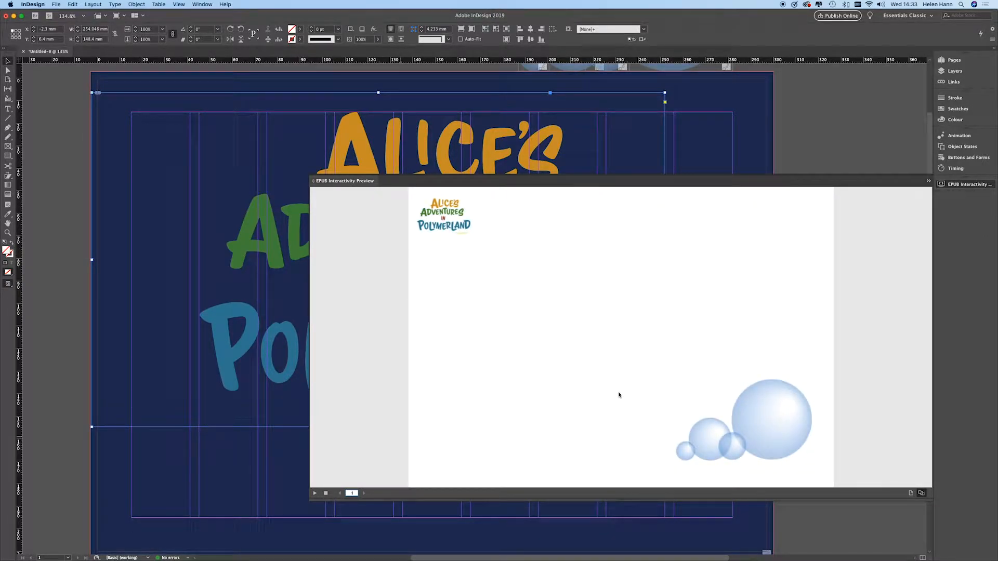
pyautogui.click(336, 182)
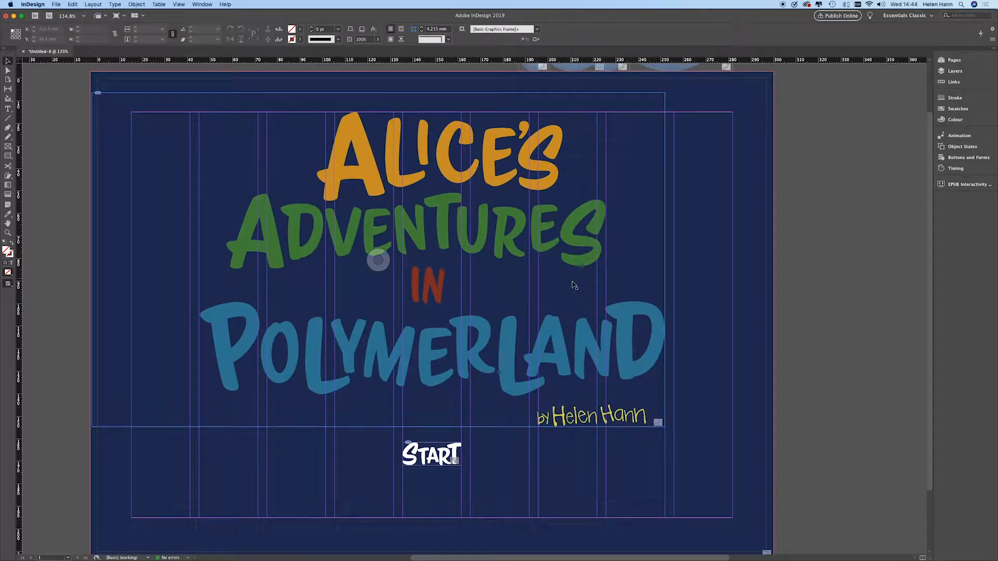
# - Apply the Disappear animation preset to the START button and enable Hide After Animating
pyautogui.click(416, 480)
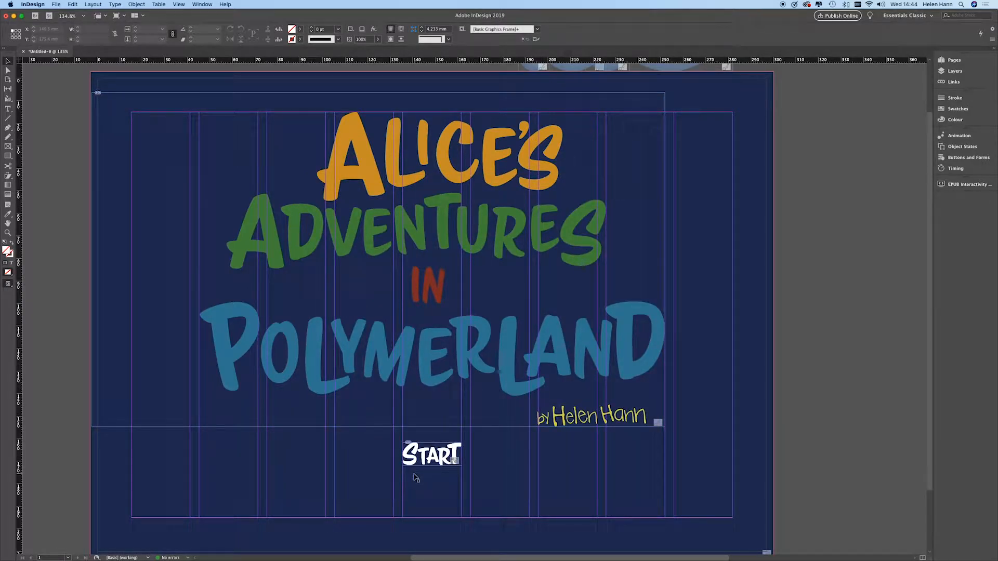
pyautogui.click(434, 456)
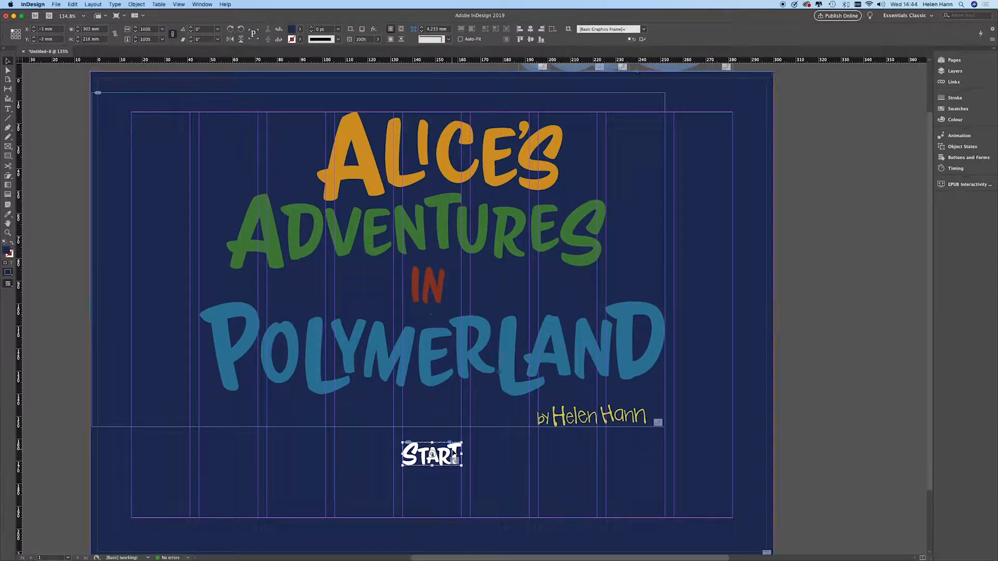
pyautogui.click(963, 136)
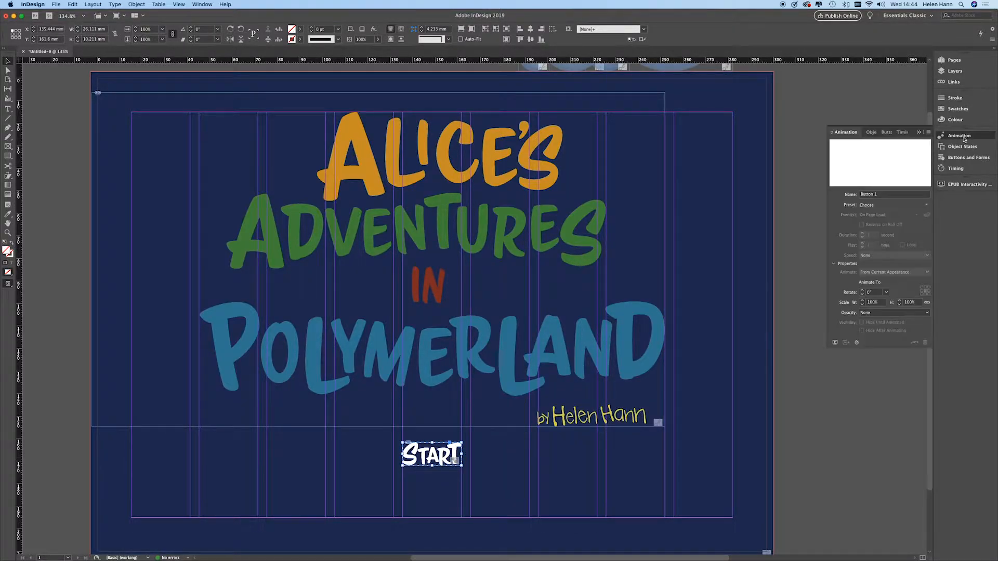
pyautogui.click(926, 206)
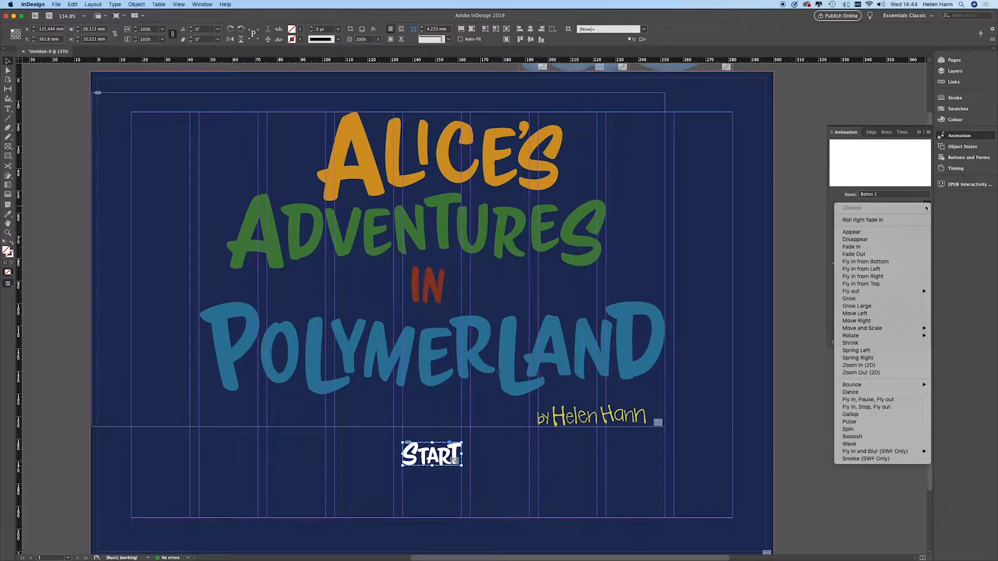
pyautogui.click(894, 240)
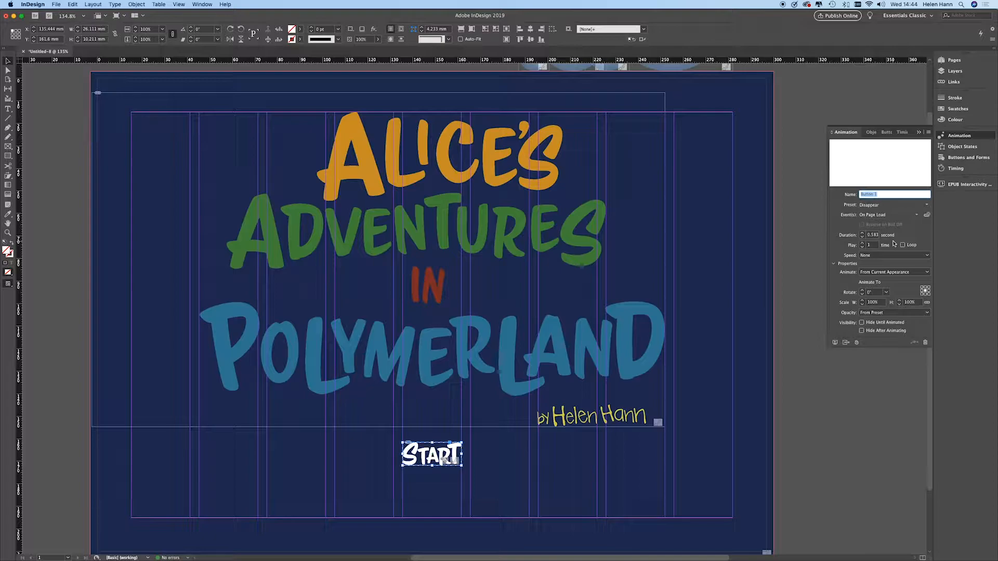
pyautogui.click(862, 331)
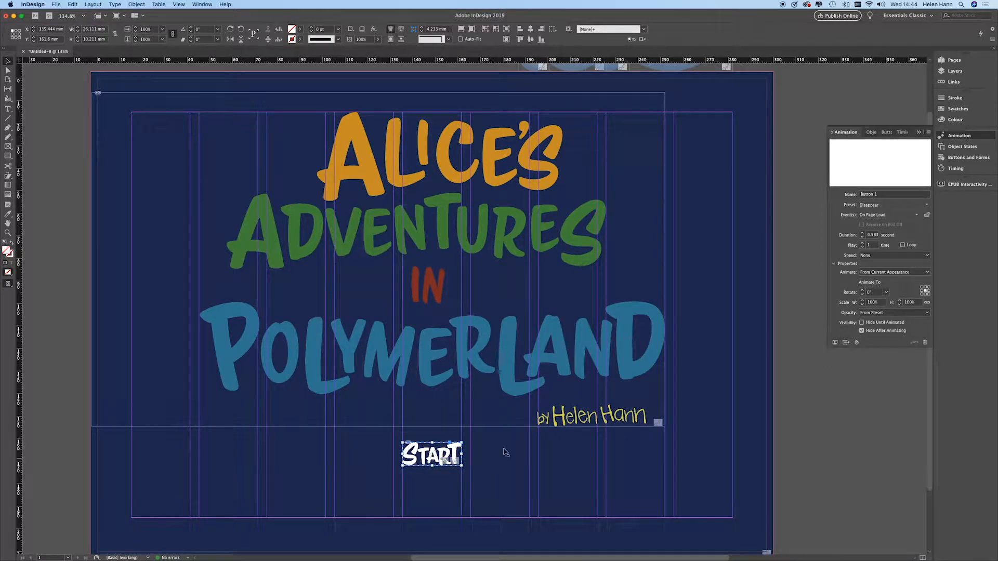
# - Add a third Animation action to the START button that plays Button 1's own animation
pyautogui.click(886, 133)
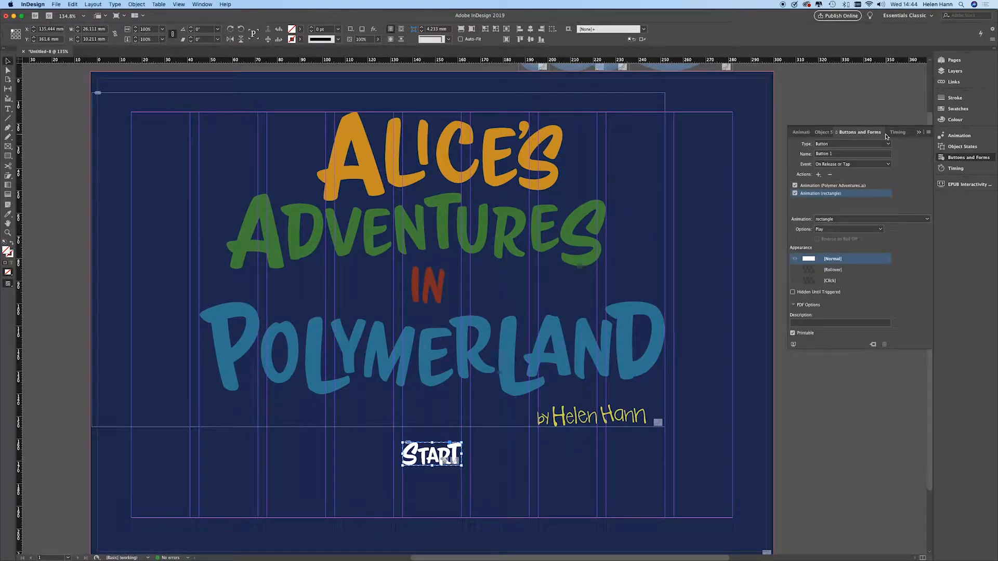
pyautogui.click(819, 175)
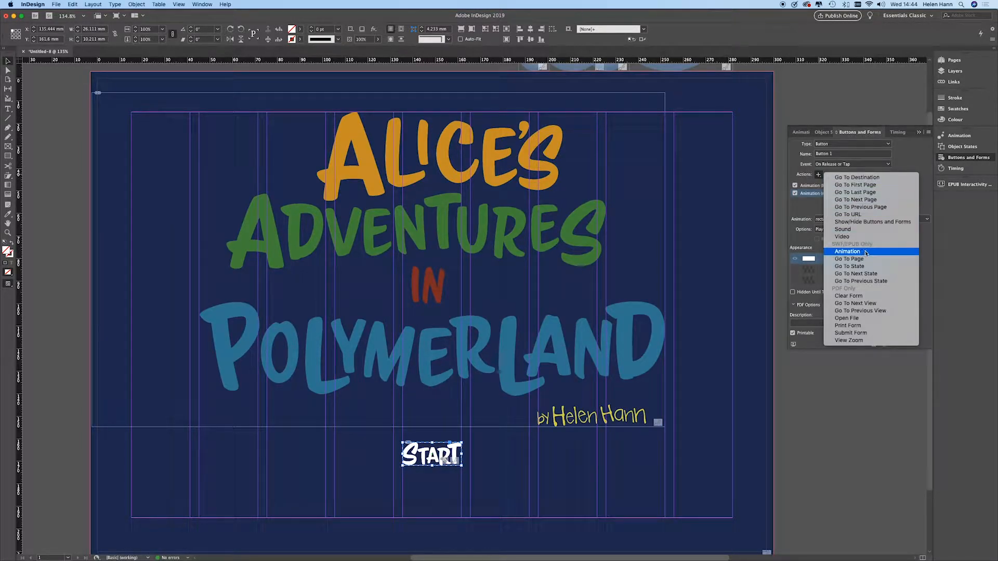
pyautogui.click(866, 254)
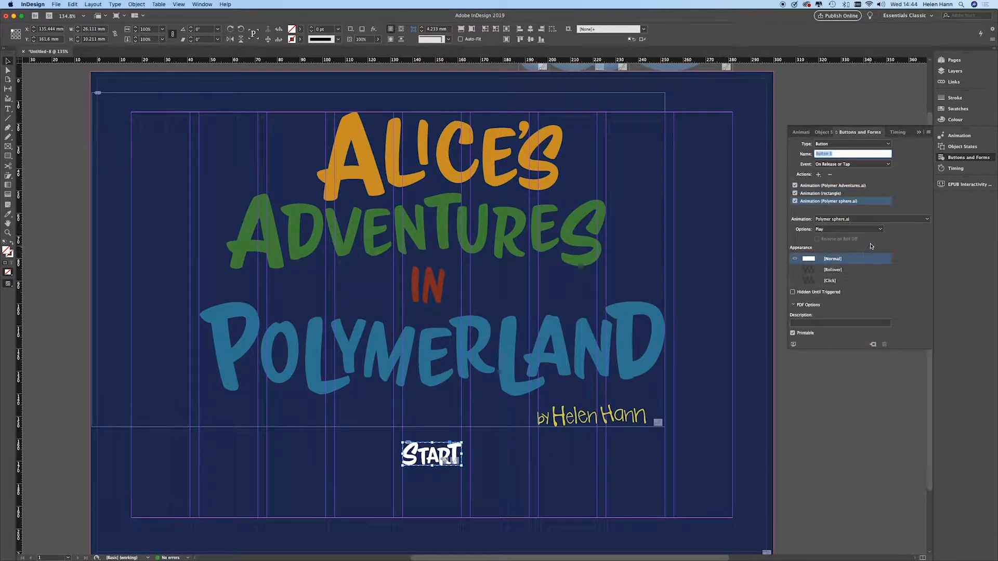
pyautogui.click(927, 219)
pyautogui.click(833, 277)
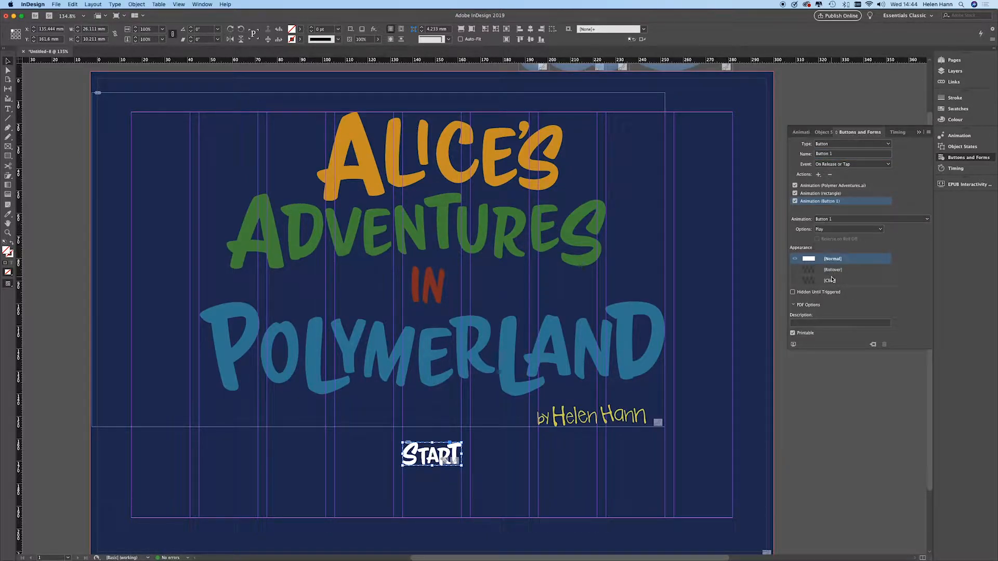
# - Play the cover in the EPUB interactivity preview, test the START button, replay the page, and close the preview
pyautogui.click(964, 184)
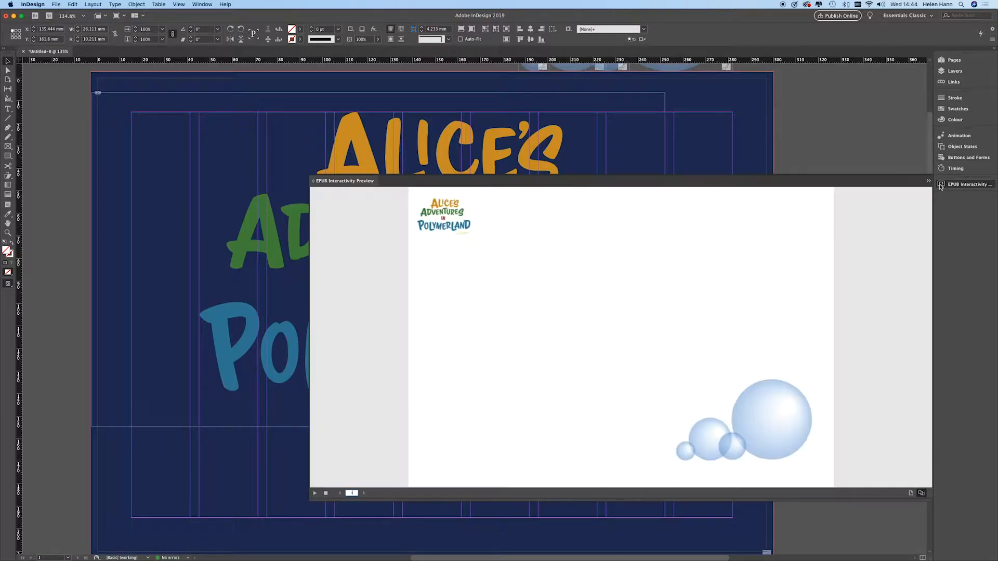
pyautogui.click(316, 494)
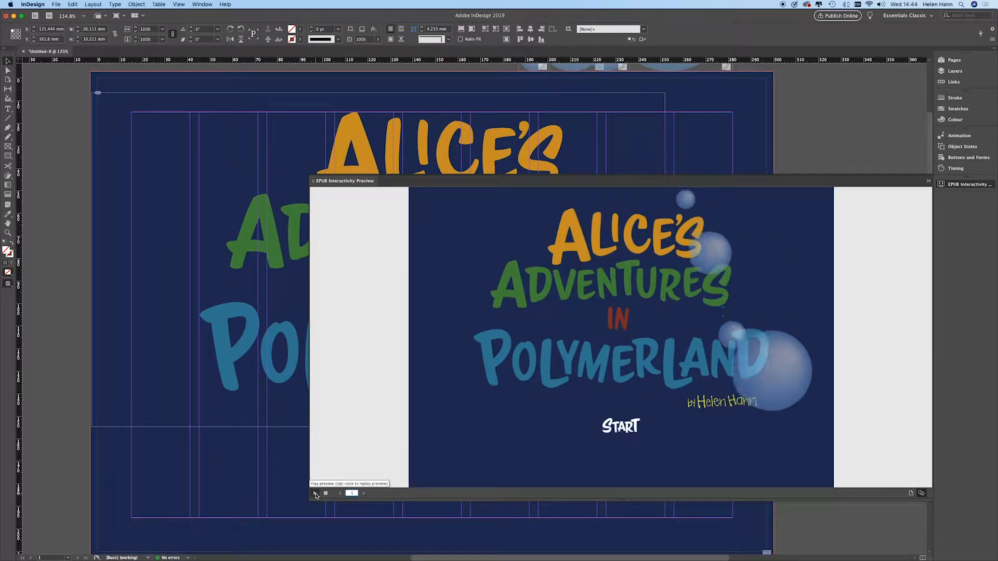
pyautogui.click(623, 427)
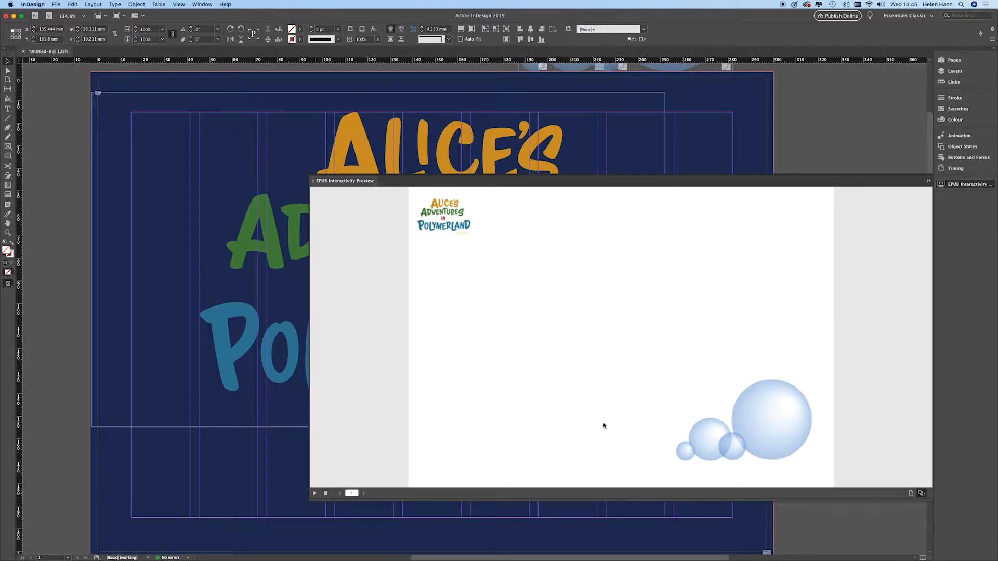
pyautogui.click(315, 494)
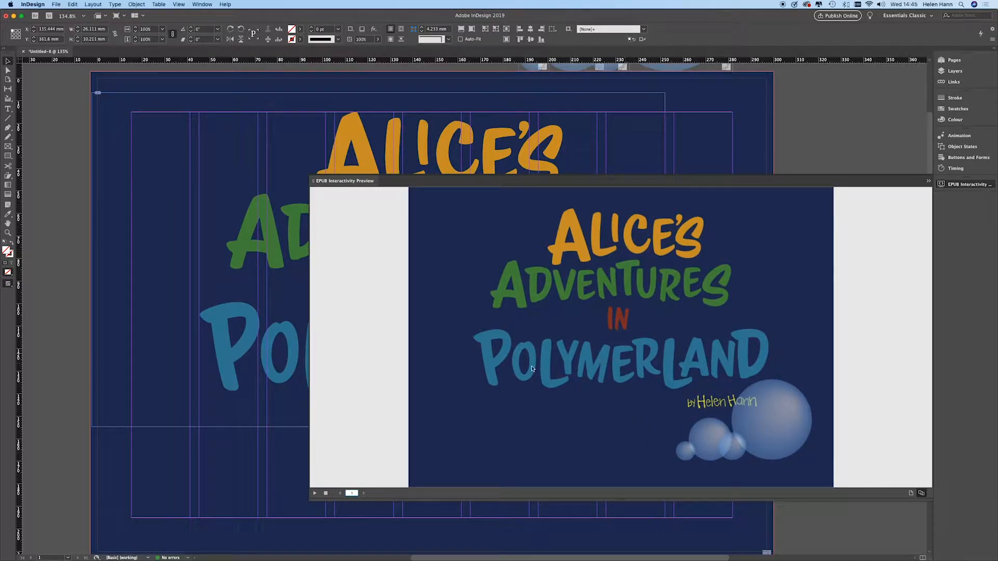
pyautogui.click(342, 181)
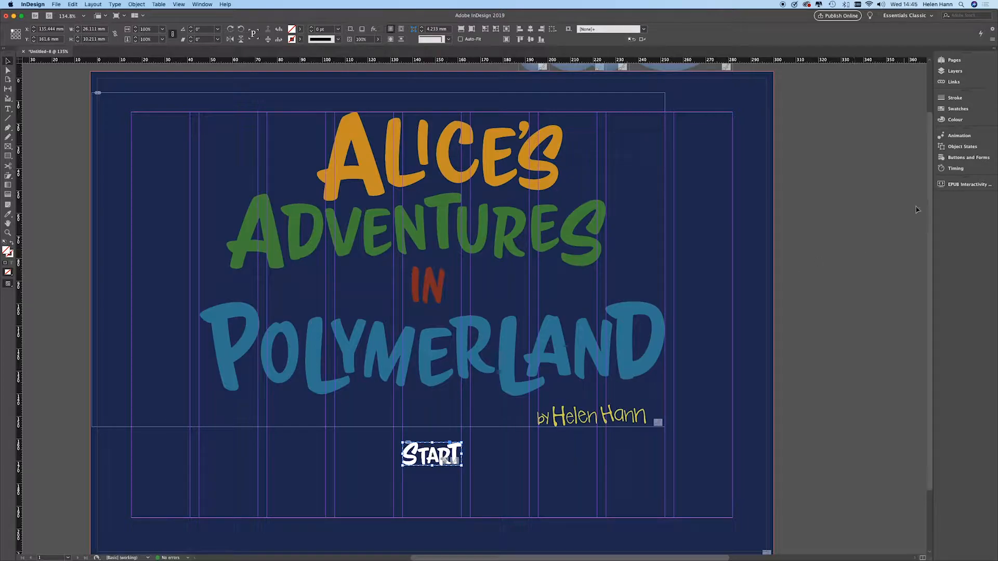
# - Remove the On Page Load trigger from the START button's Disappear animation
pyautogui.click(956, 136)
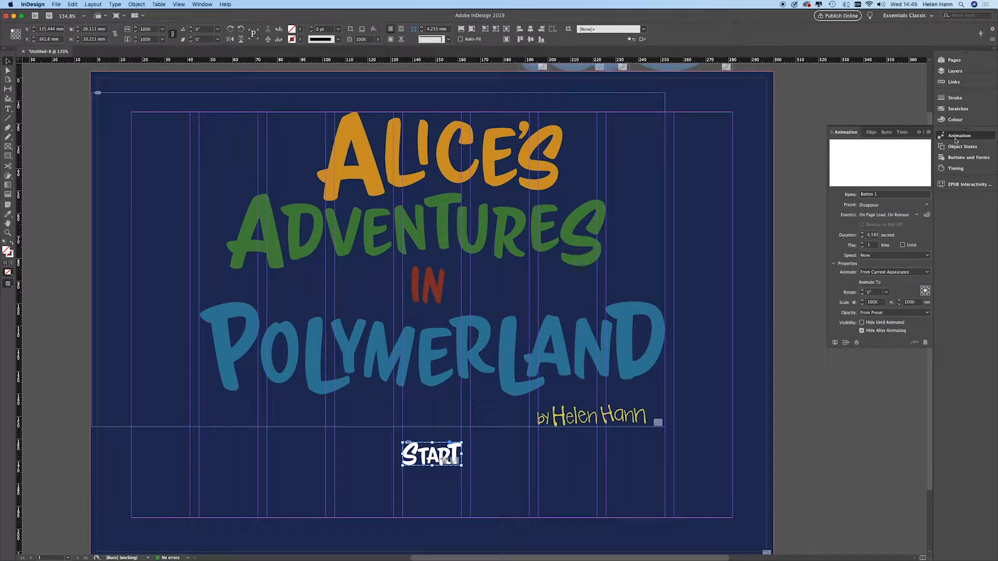
pyautogui.click(917, 217)
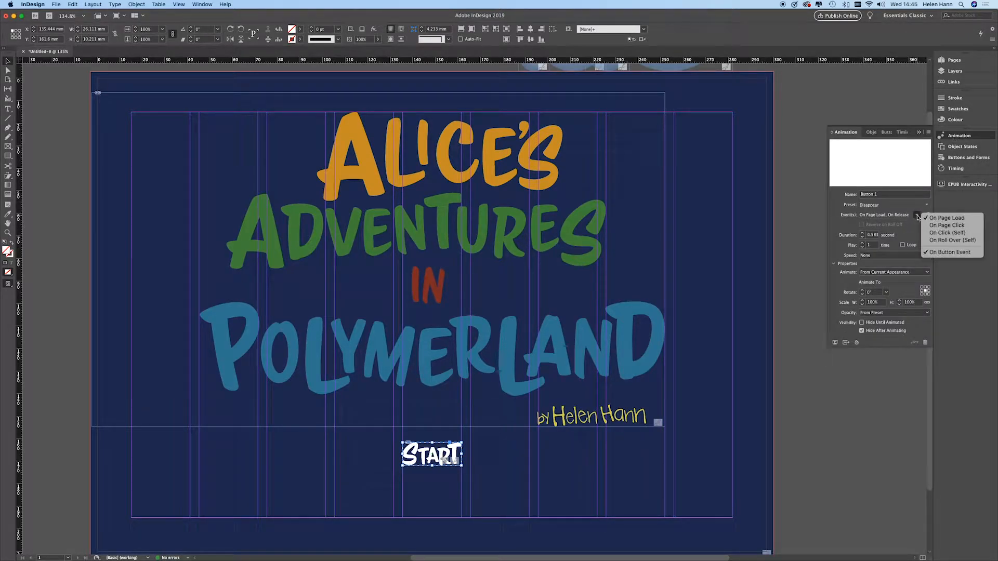
pyautogui.click(931, 220)
# - Replay the cover in the EPUB interactivity preview to check that START waits for its trigger, and close the preview
pyautogui.click(966, 185)
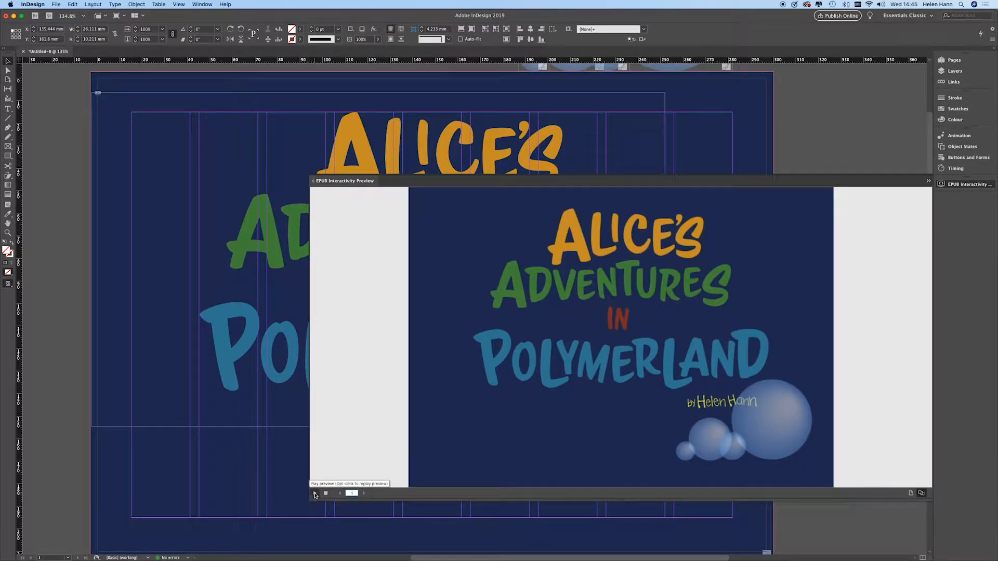
pyautogui.click(315, 494)
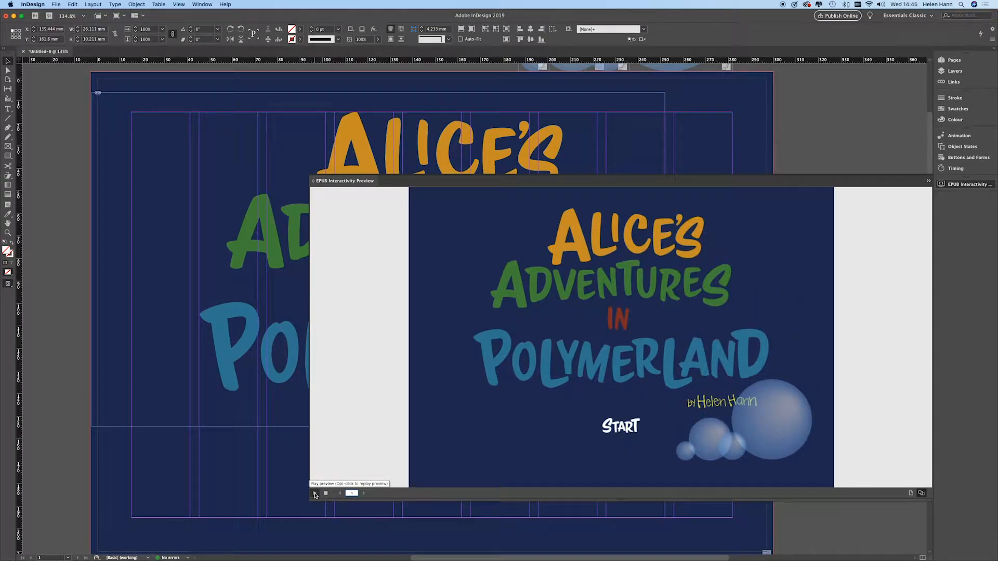
pyautogui.click(624, 428)
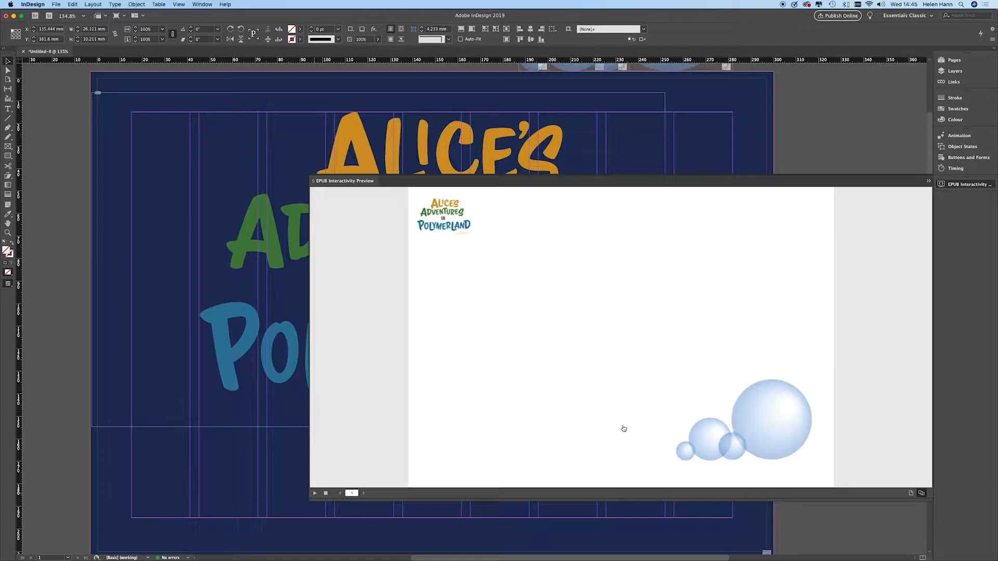
pyautogui.click(328, 182)
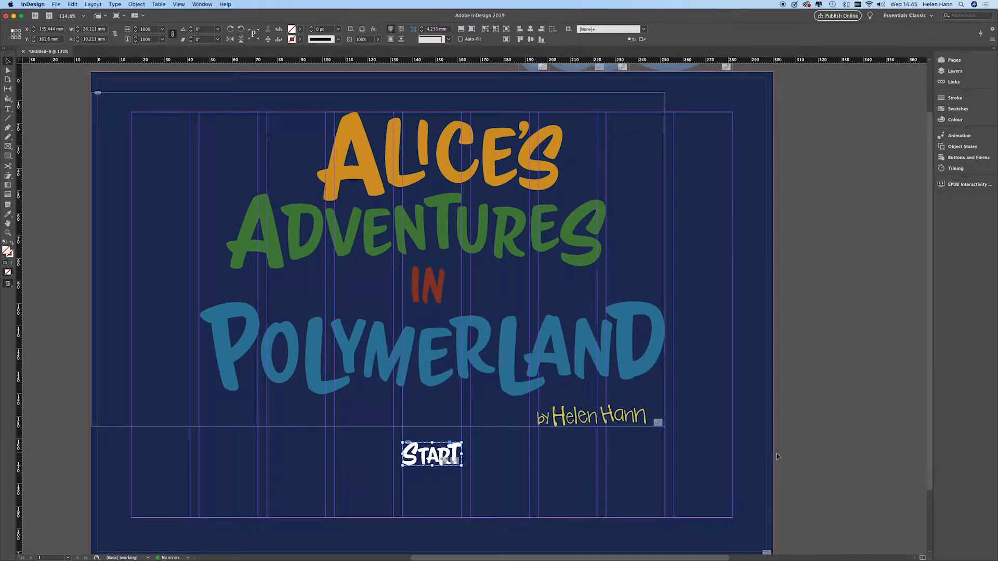
pyautogui.click(378, 260)
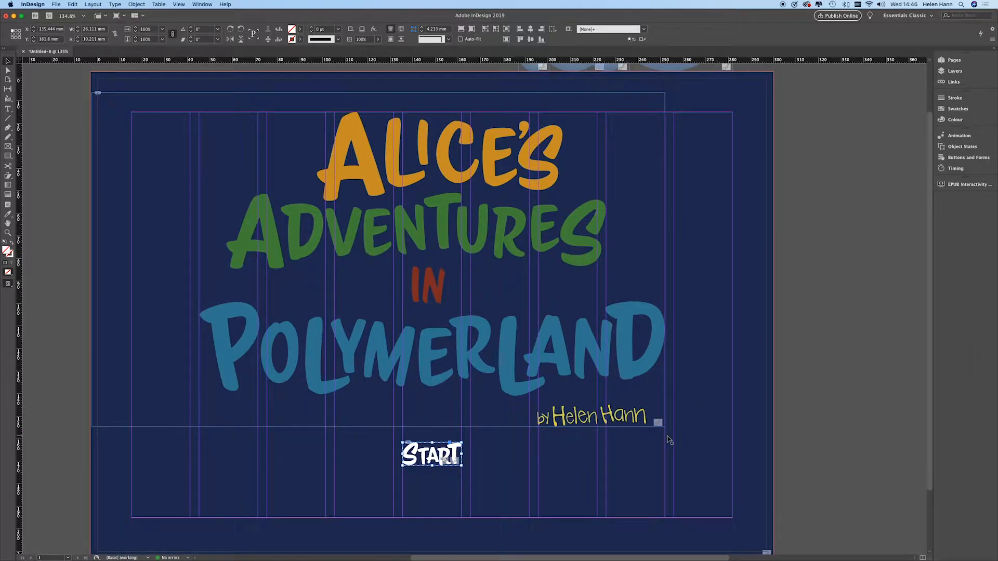
# - Create a new layer named "Introduction Layer"
pyautogui.click(959, 71)
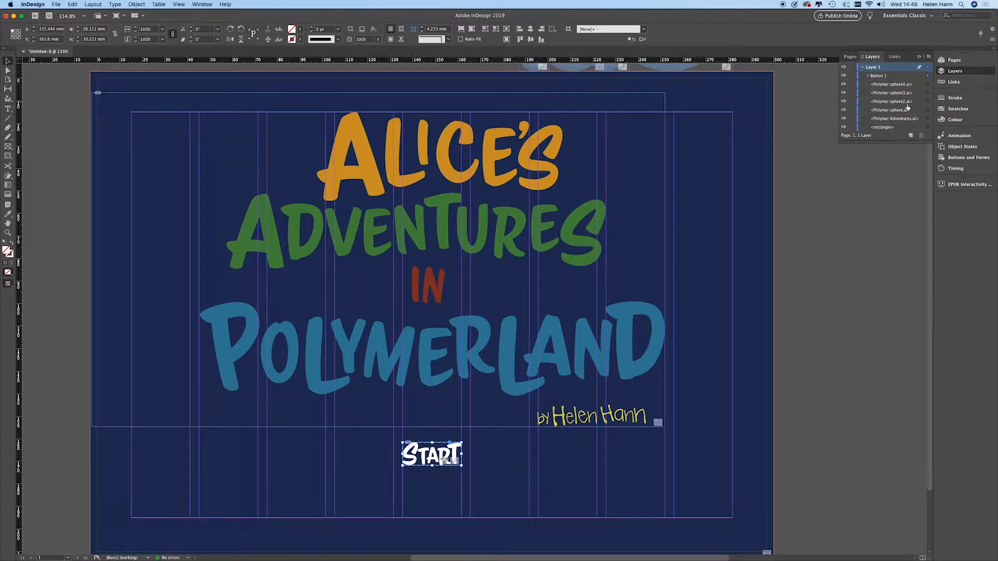
pyautogui.click(928, 56)
pyautogui.click(917, 62)
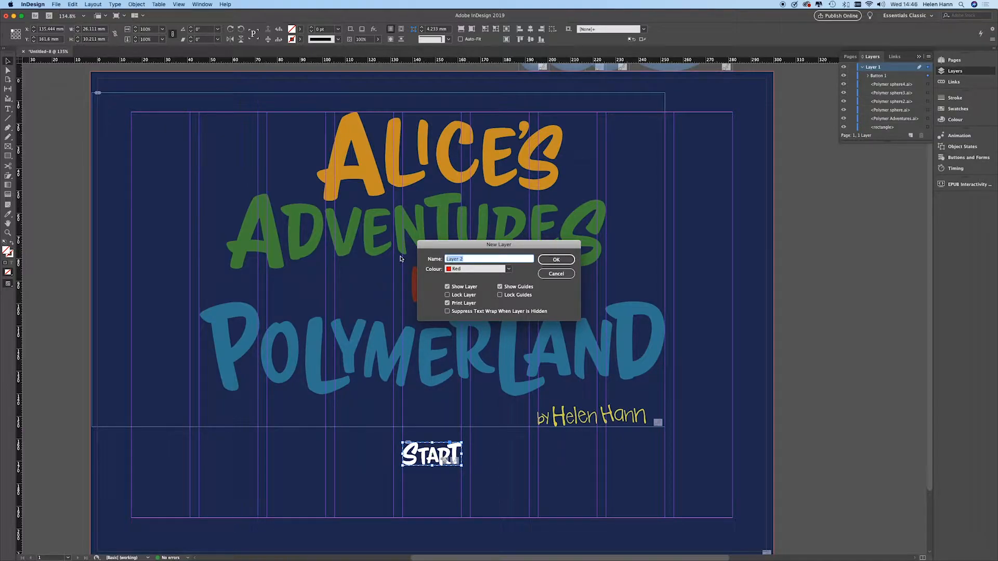
pyautogui.press('BackSpace')
pyautogui.click(572, 259)
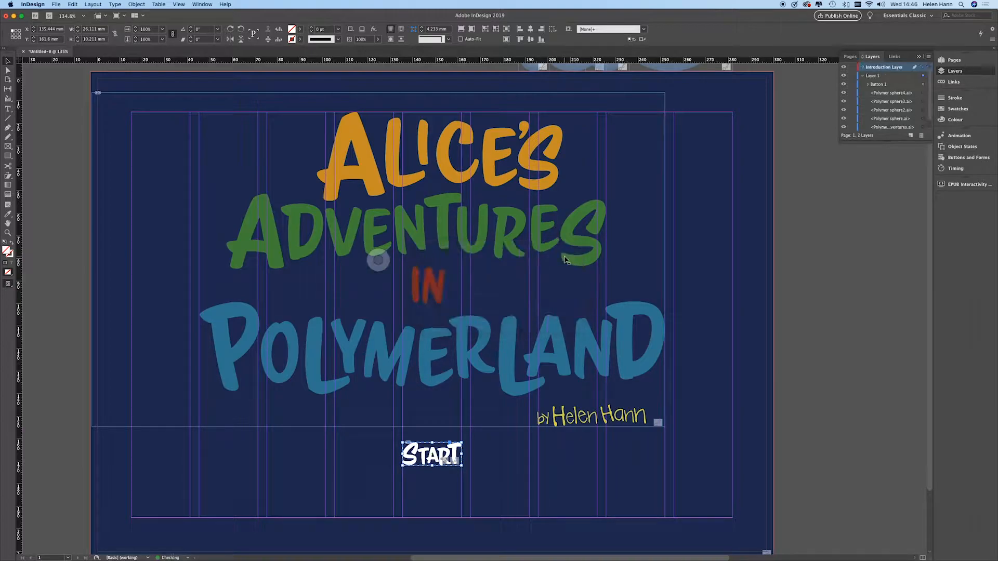
# - Collapse Layer 1, lock it and hide its cover artwork
pyautogui.click(863, 76)
pyautogui.click(853, 76)
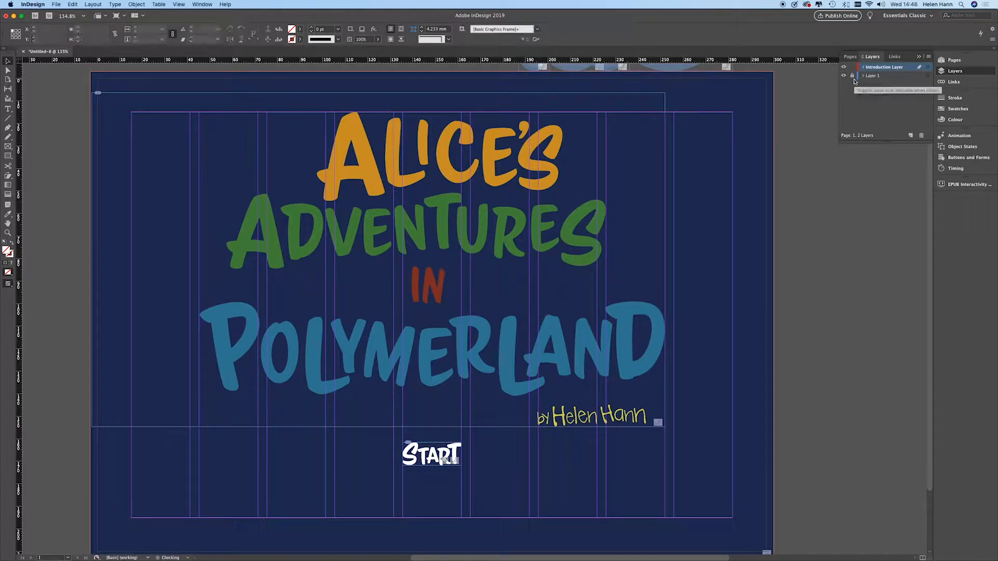
pyautogui.click(844, 76)
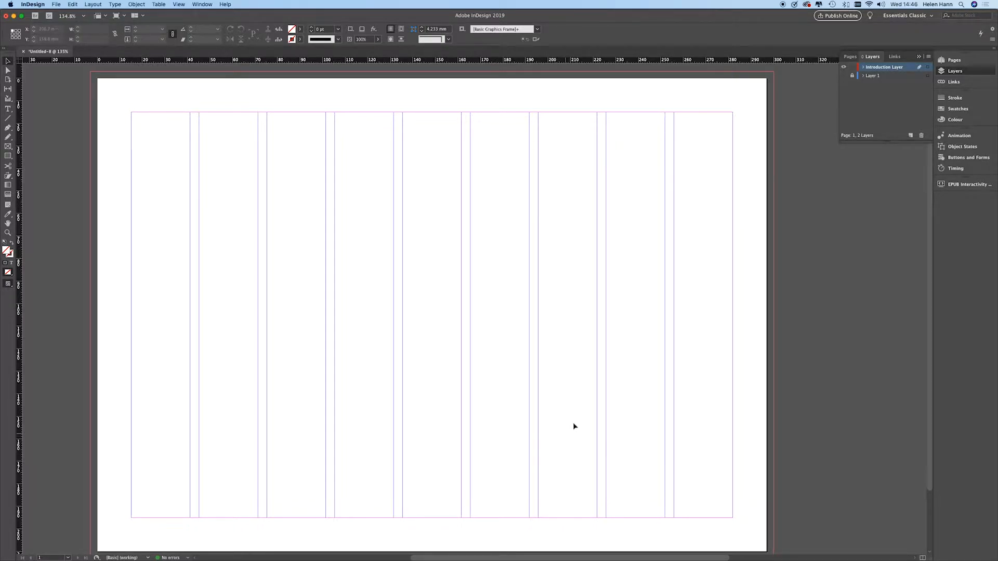
pyautogui.click(843, 76)
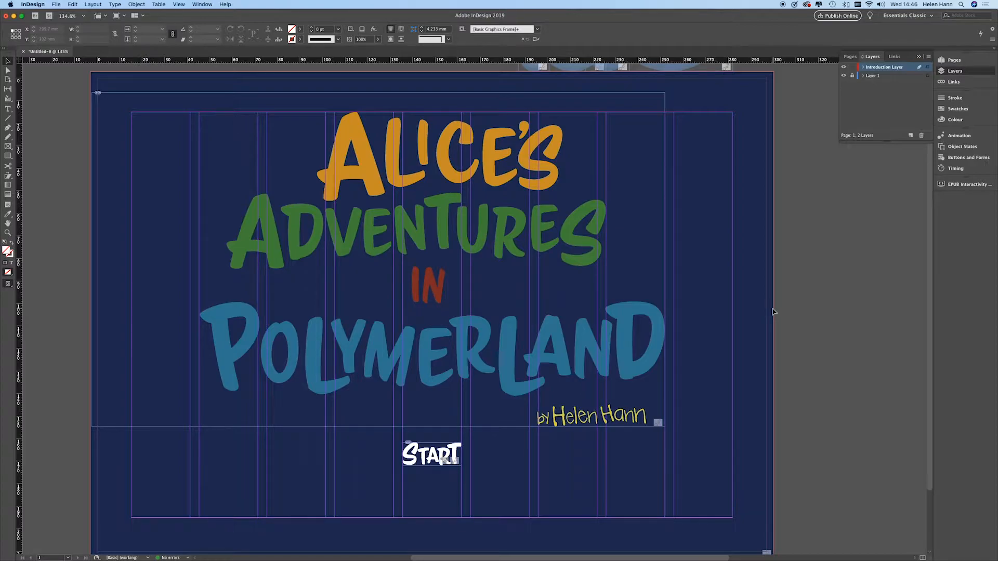
pyautogui.click(844, 75)
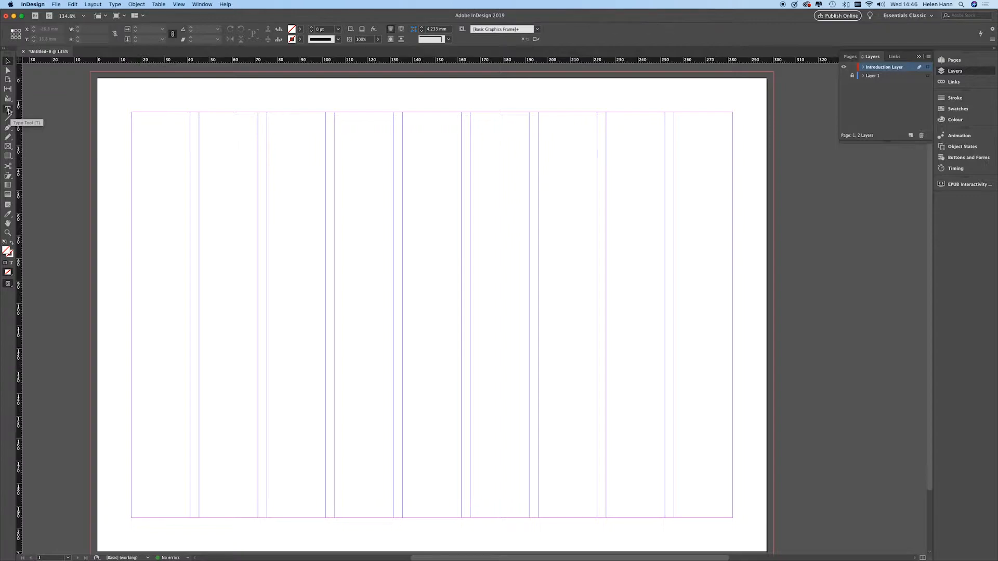
# - Load PolymerIntroCopy.docx from the ADVANCED INTERACTIVE INDESIGN WORKSHOP Folder for placing
pyautogui.click(56, 4)
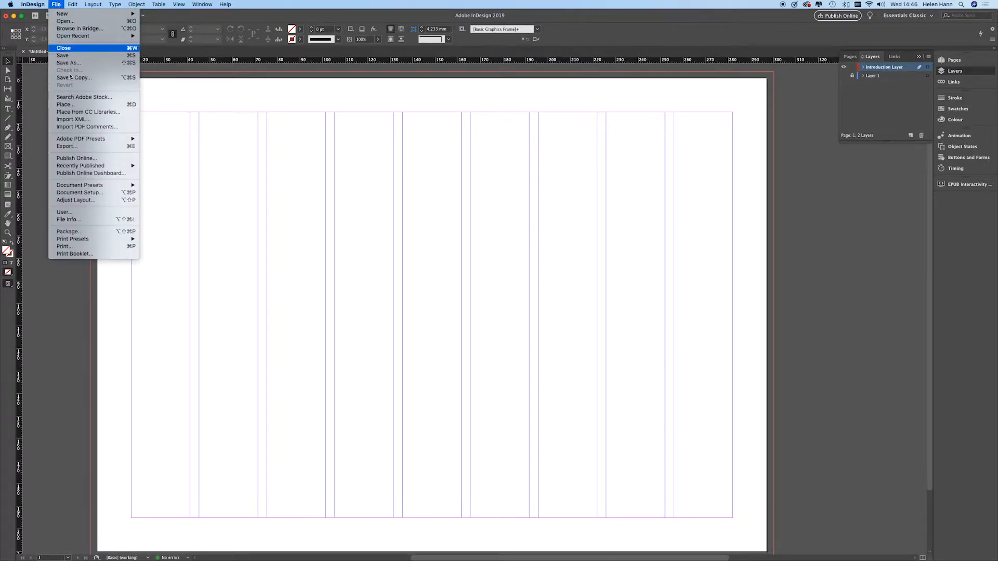
pyautogui.click(69, 106)
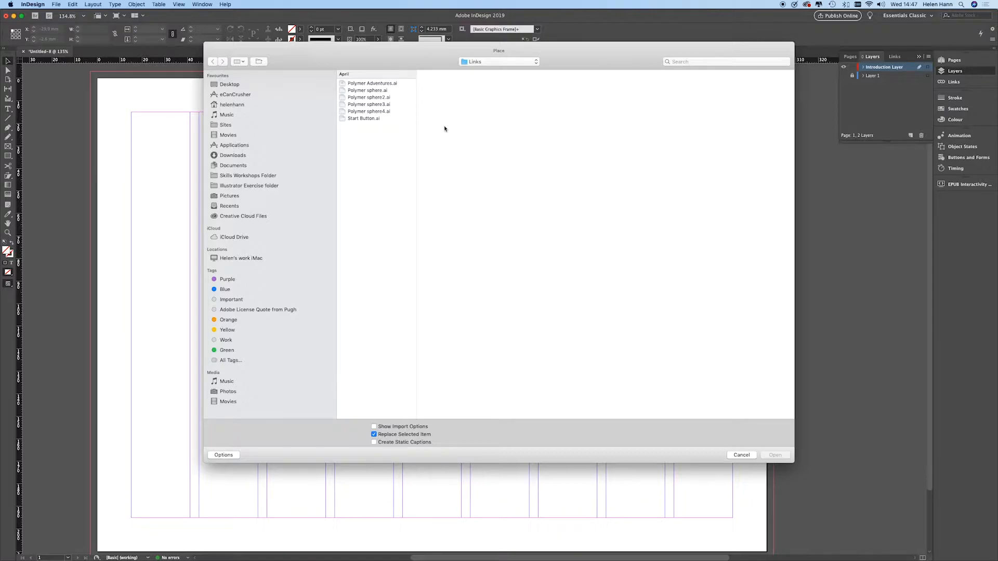
pyautogui.click(501, 63)
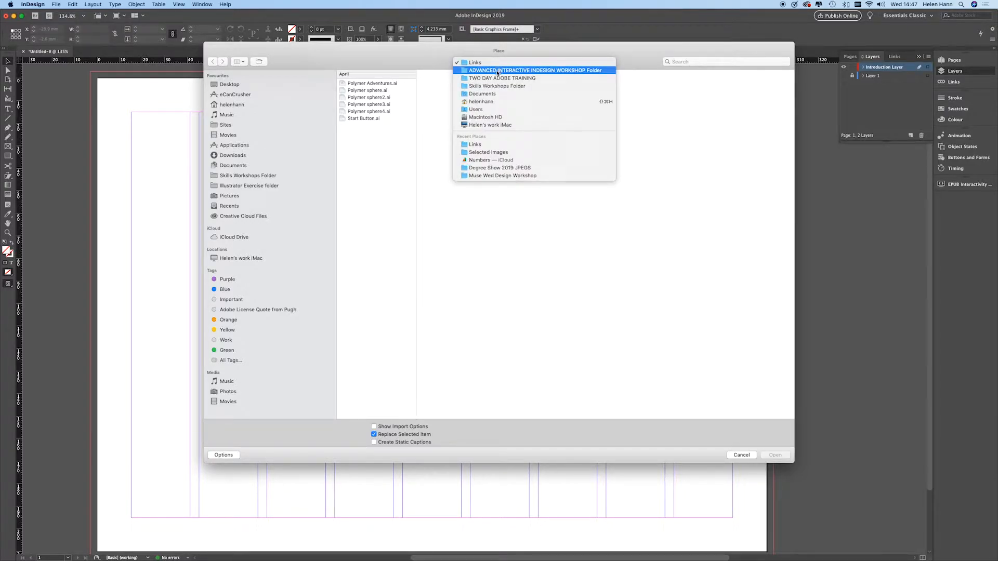
pyautogui.click(498, 70)
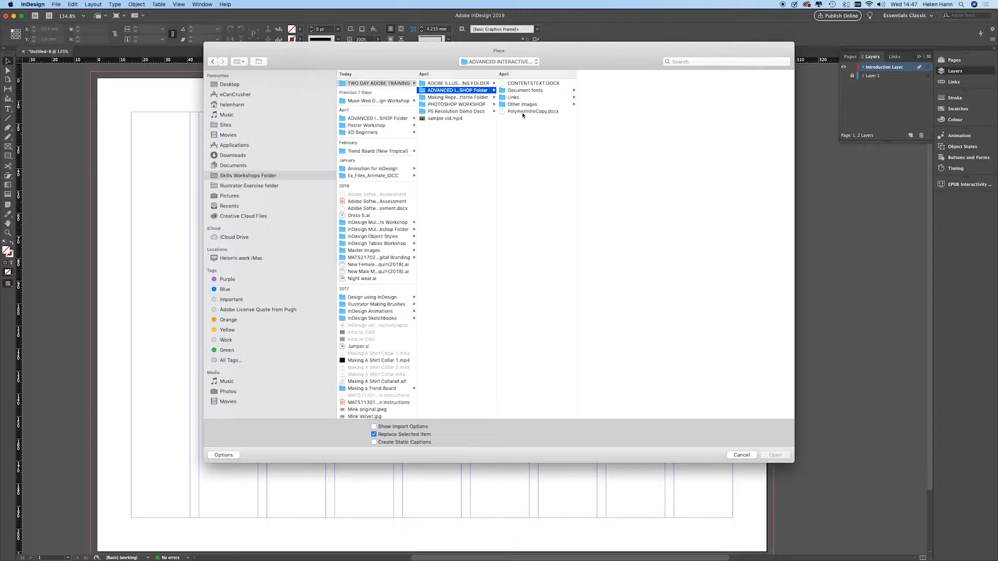
pyautogui.click(522, 112)
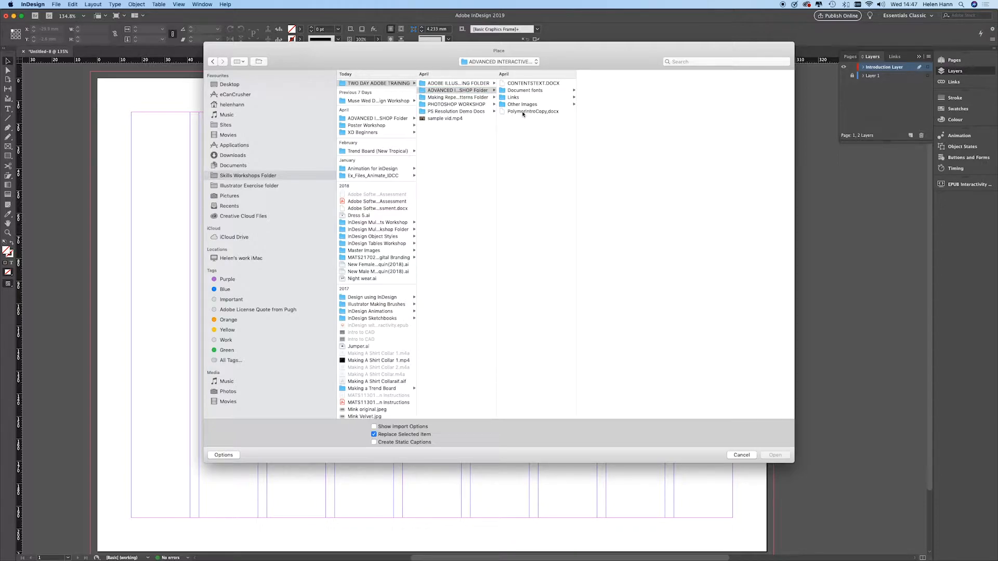
pyautogui.click(774, 456)
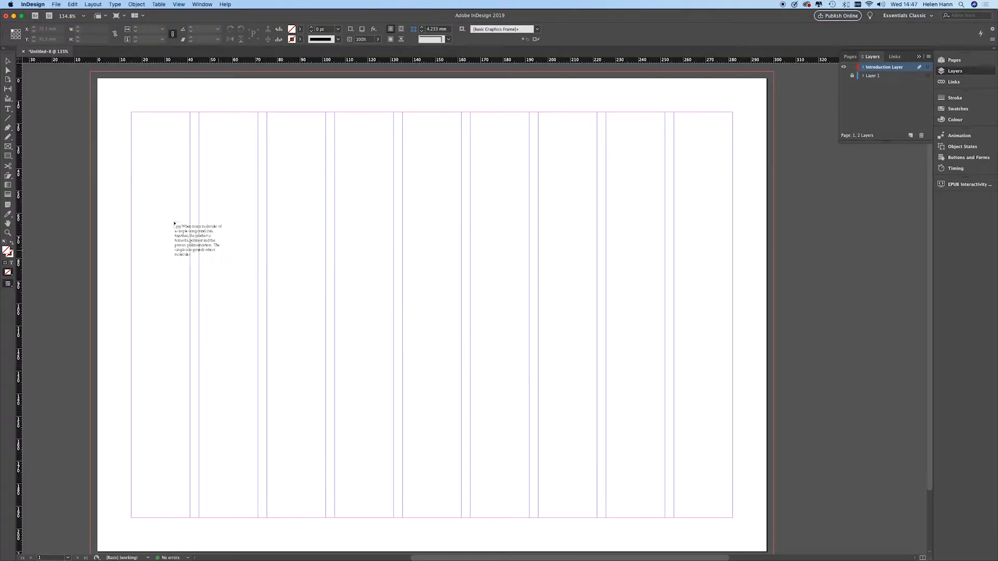
# - Place the loaded text in a frame about 267 mm wide and 77 mm high, spanning the page from margin to margin
pyautogui.click(147, 211)
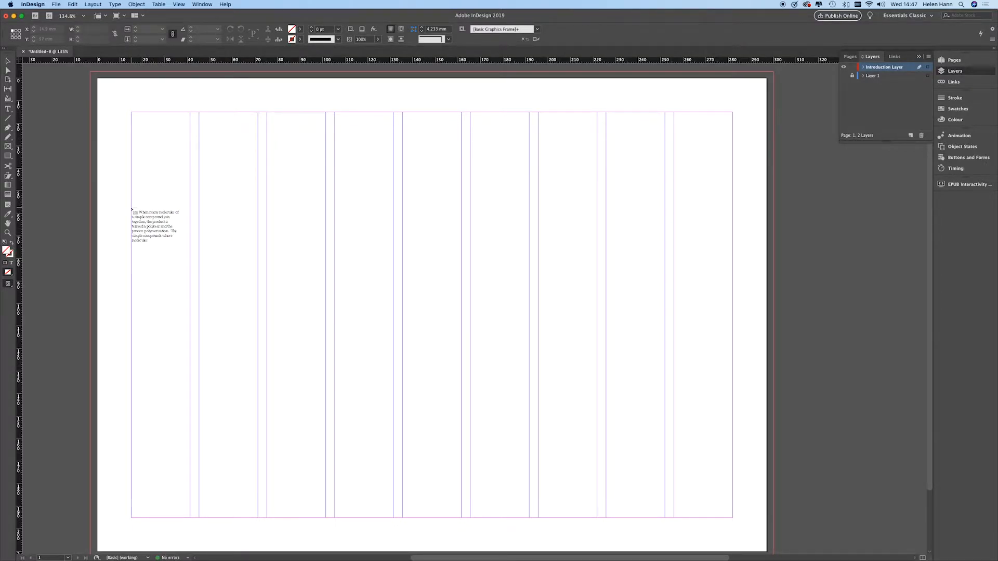
pyautogui.moveTo(132, 210); pyautogui.dragTo(489, 297)
pyautogui.moveTo(612, 311); pyautogui.dragTo(733, 384)
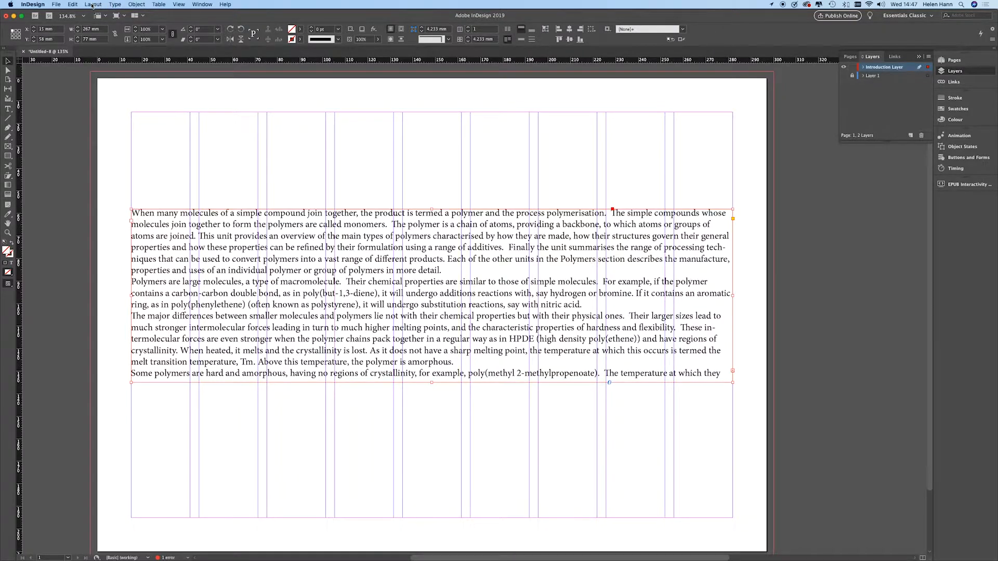
# - Set the introduction text to Gill Sans at 10 pt
pyautogui.click(115, 4)
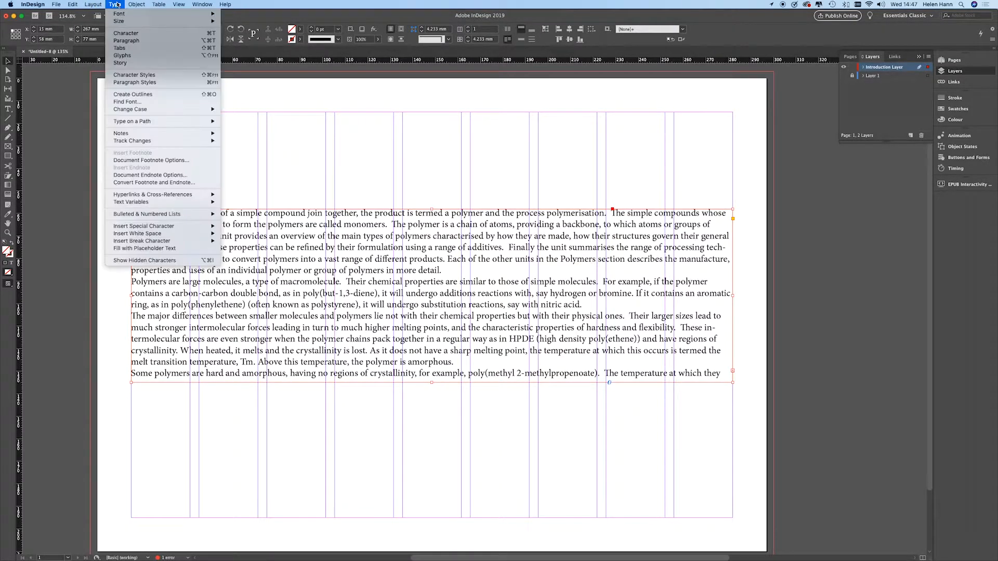
pyautogui.click(128, 37)
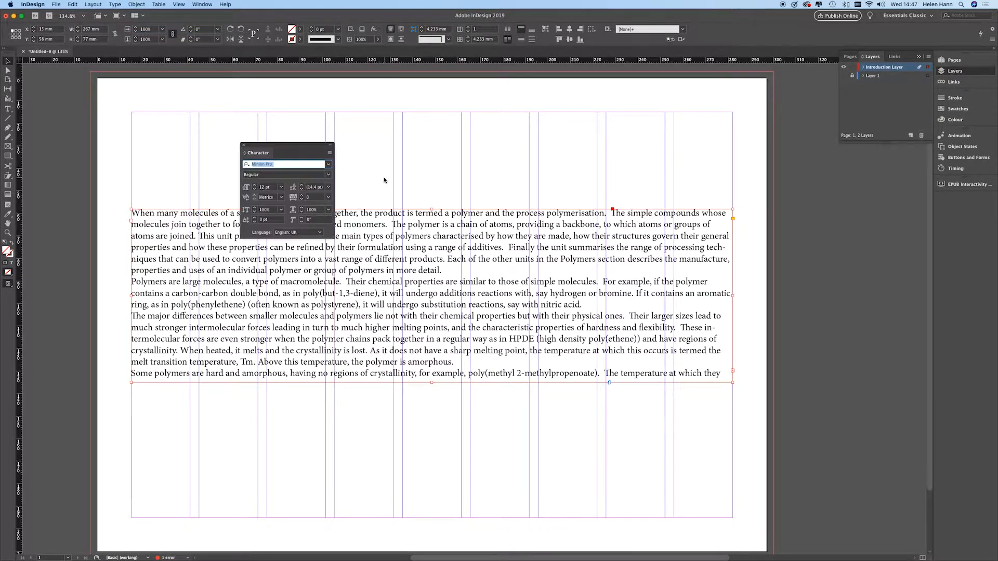
pyautogui.click(254, 190)
pyautogui.click(254, 190)
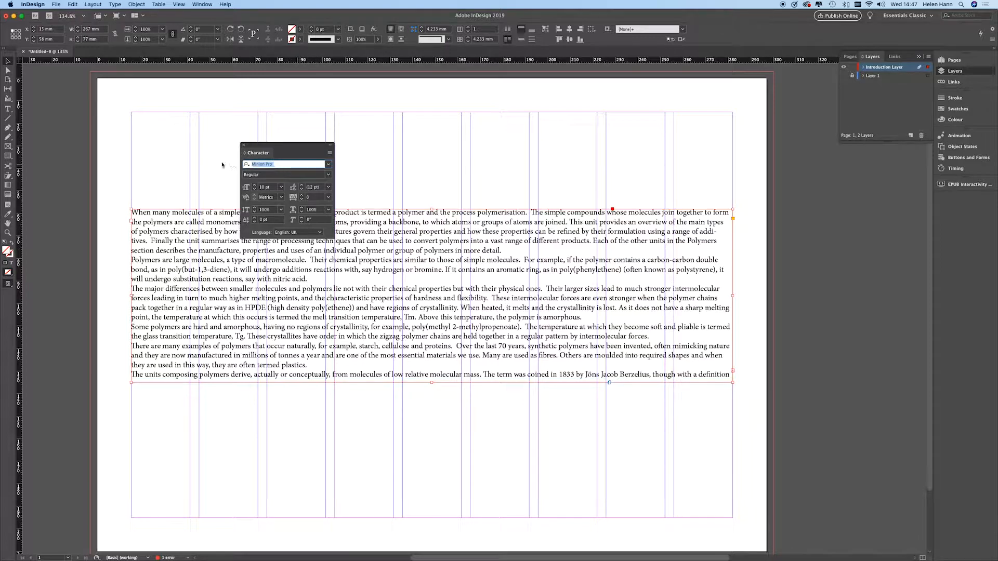
pyautogui.write('Gill Sans')
pyautogui.press('Return')
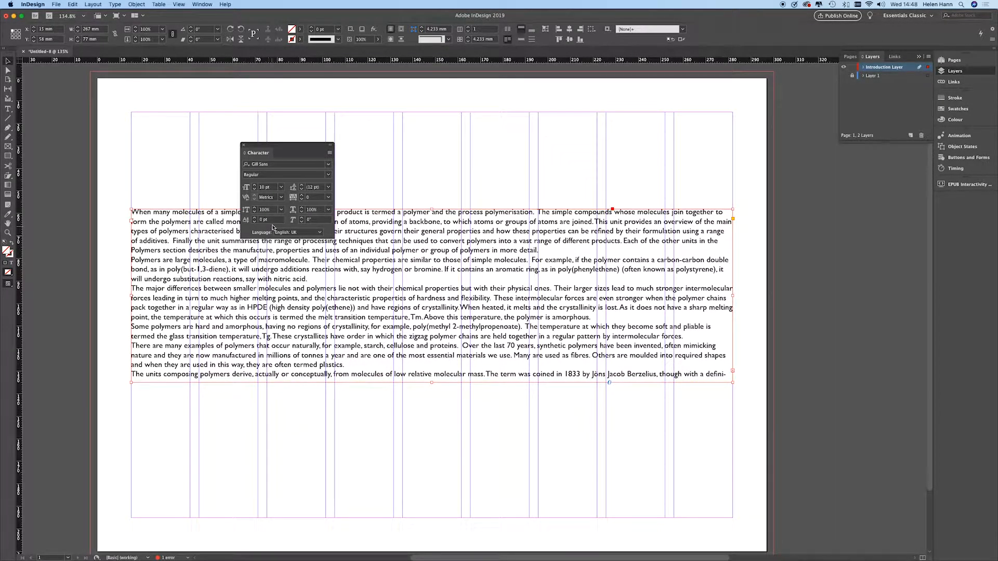
# - Reduce the introduction text to 9 pt
pyautogui.click(254, 189)
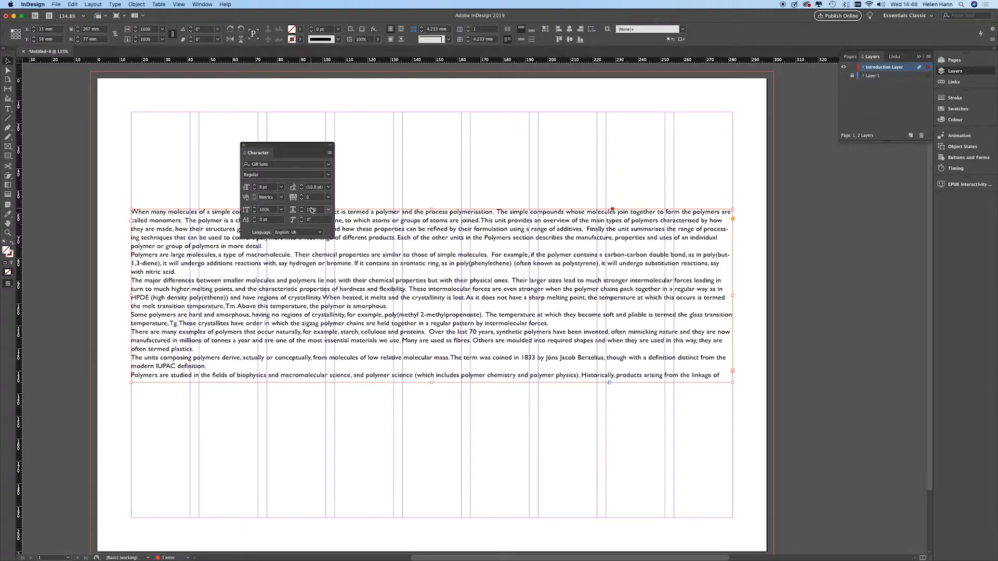
pyautogui.click(245, 146)
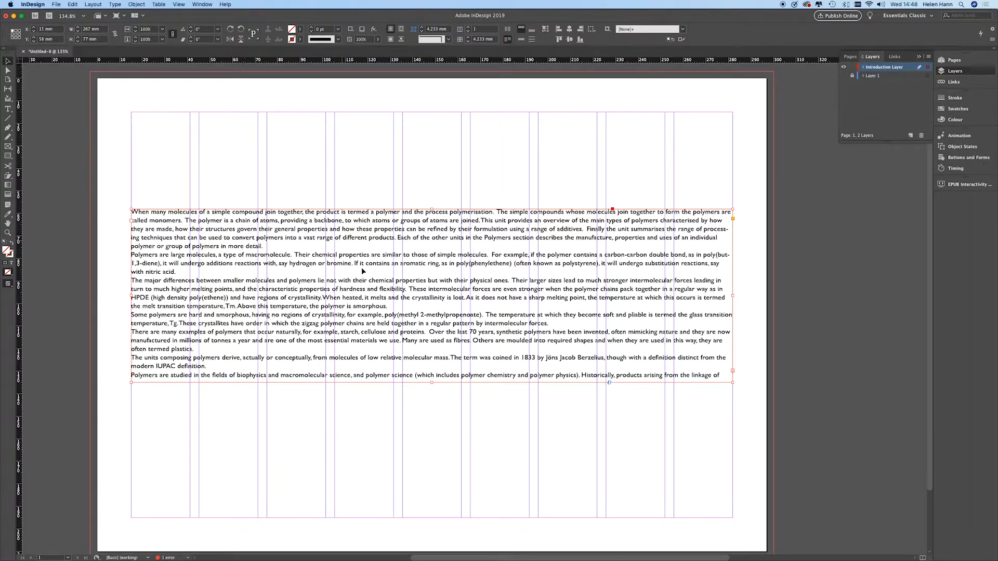
# - Split the introduction text frame into three columns and lengthen it to about 81.6 mm high
pyautogui.click(468, 28)
pyautogui.click(468, 28)
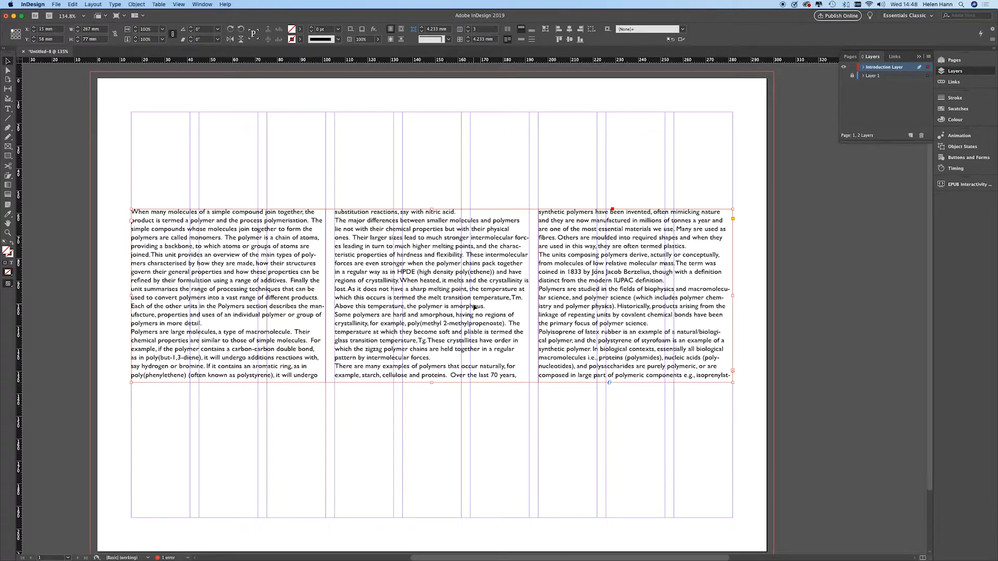
pyautogui.moveTo(433, 382); pyautogui.dragTo(432, 393)
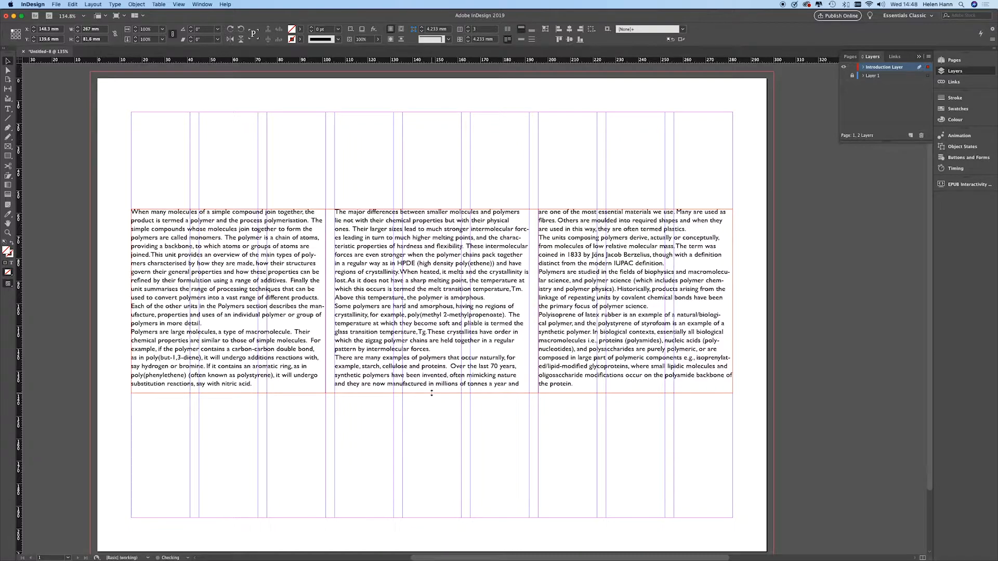
pyautogui.click(87, 148)
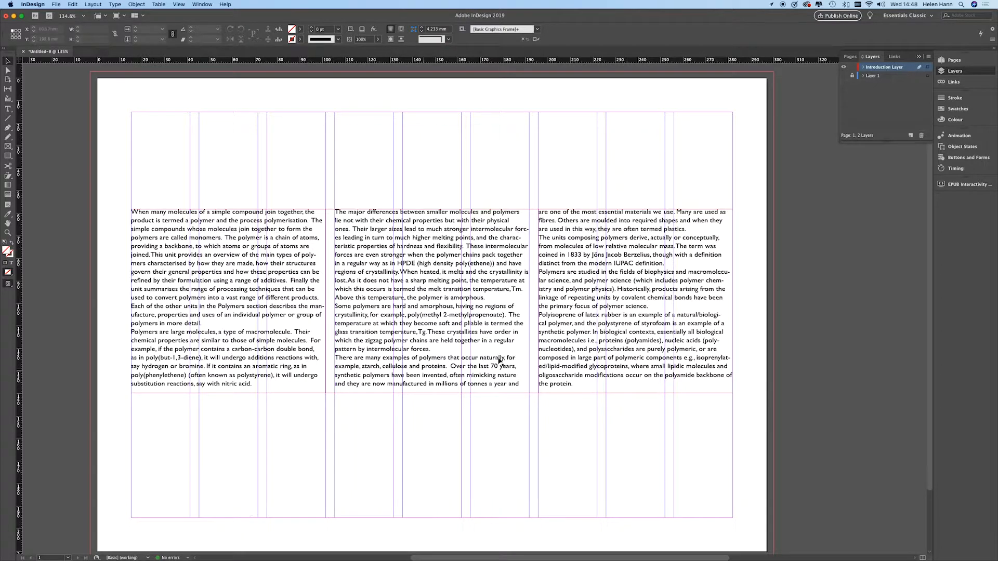
# - Give the first paragraph of the introduction a one-character drop cap spanning 5 lines
pyautogui.click(8, 109)
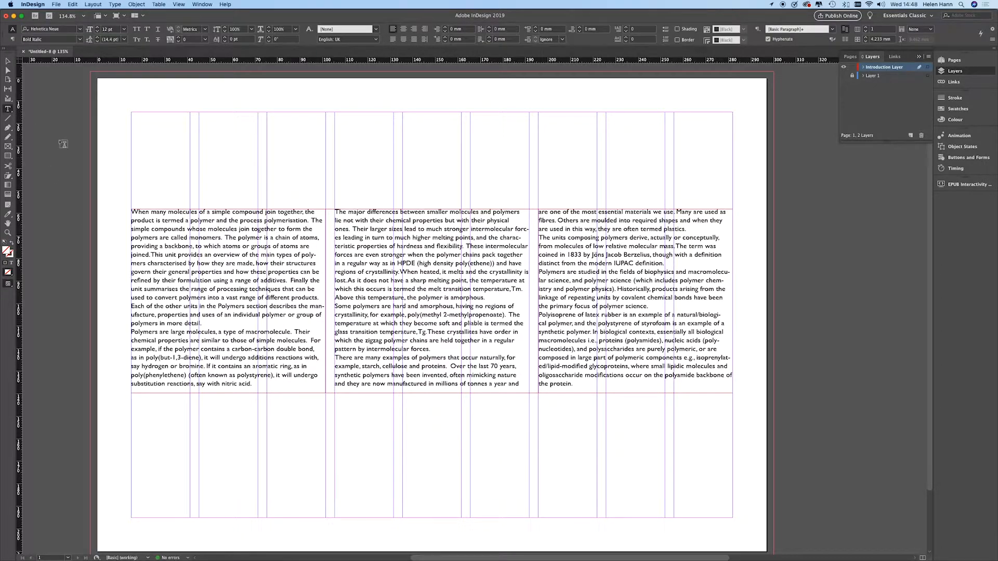
pyautogui.click(134, 212)
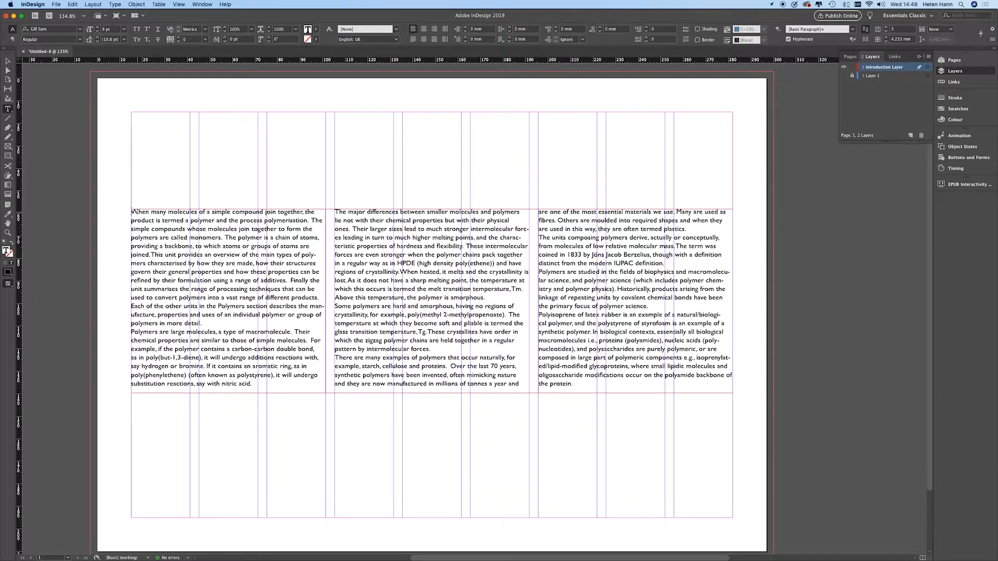
pyautogui.click(113, 4)
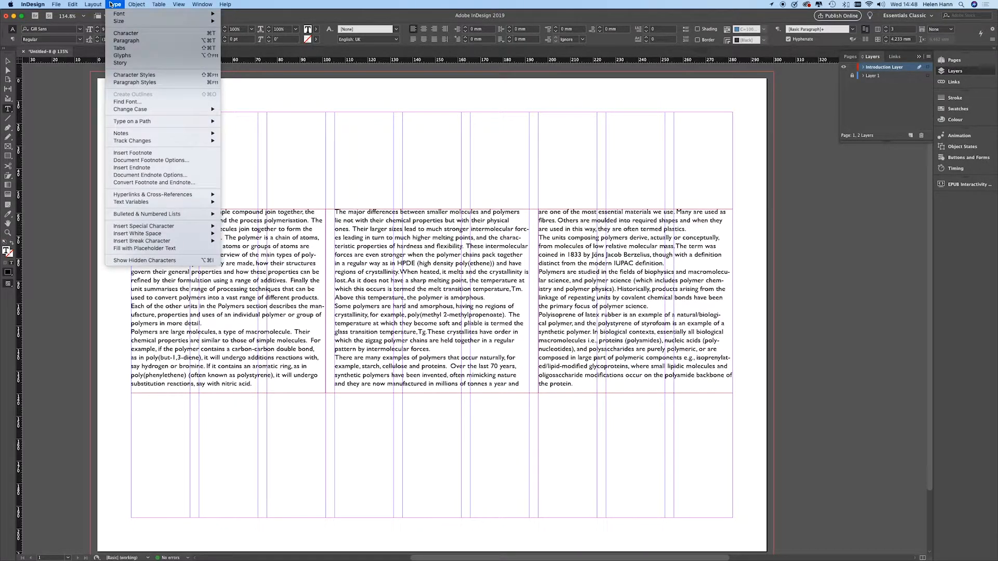
pyautogui.click(126, 41)
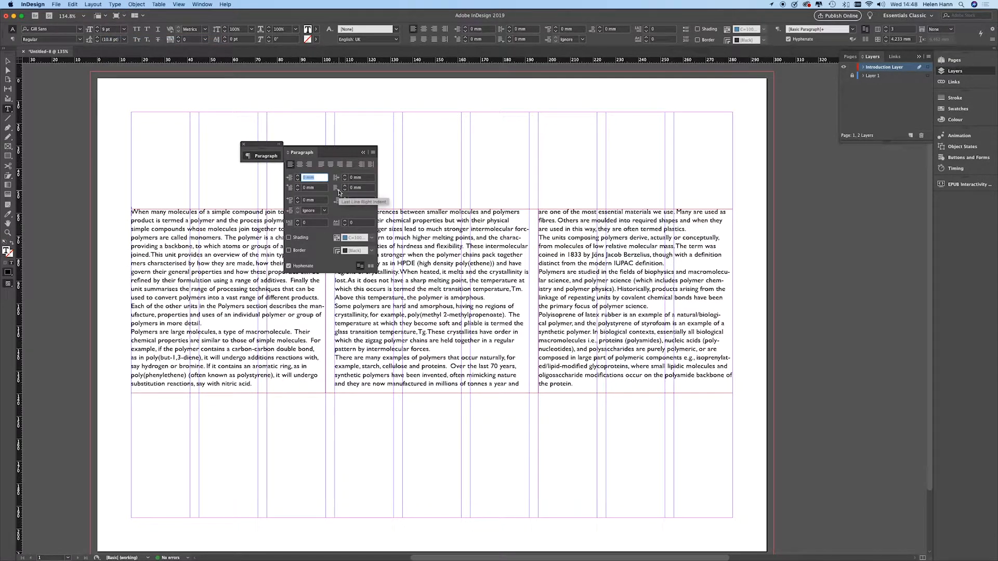
pyautogui.click(372, 152)
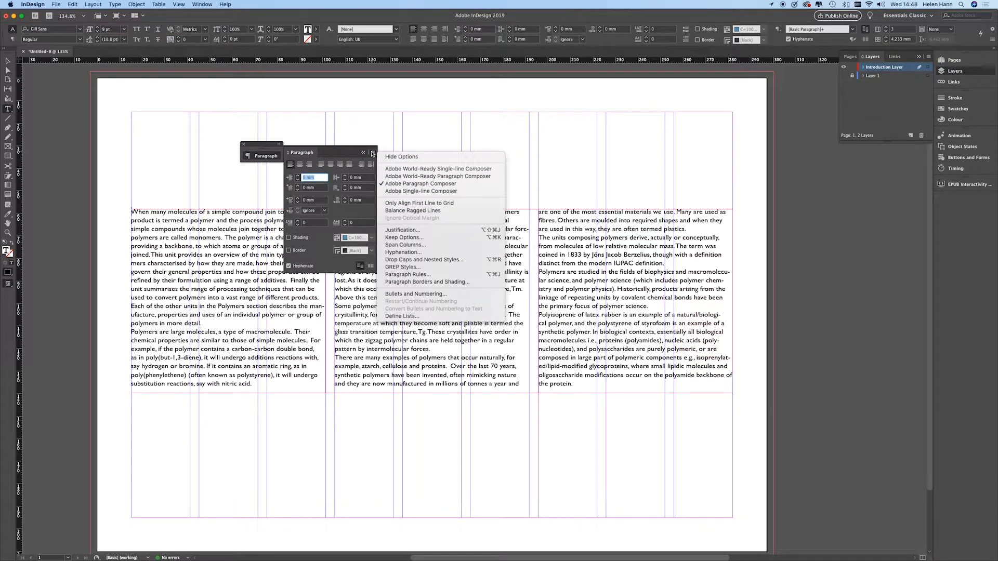
pyautogui.click(414, 260)
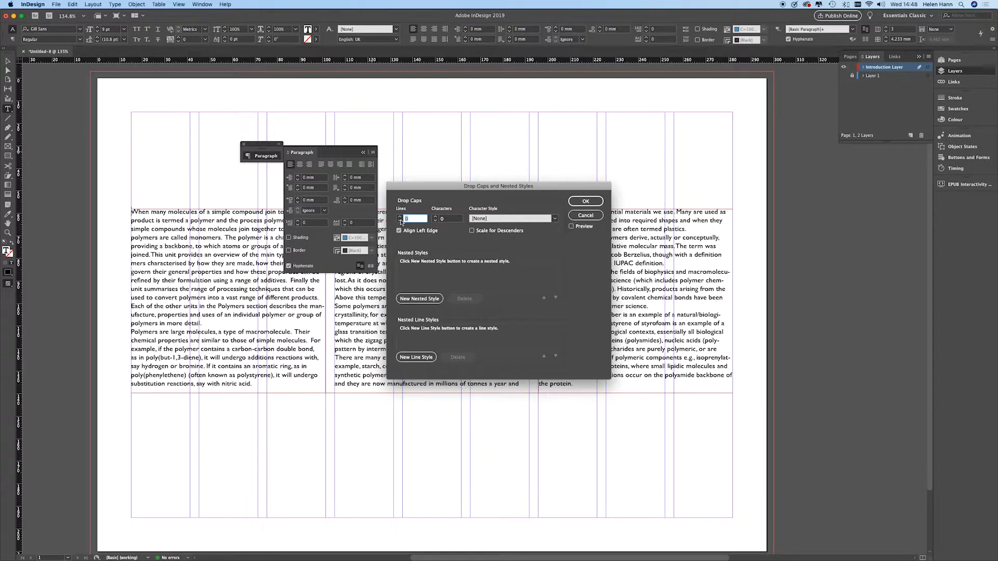
pyautogui.click(400, 218)
pyautogui.click(571, 226)
pyautogui.click(400, 217)
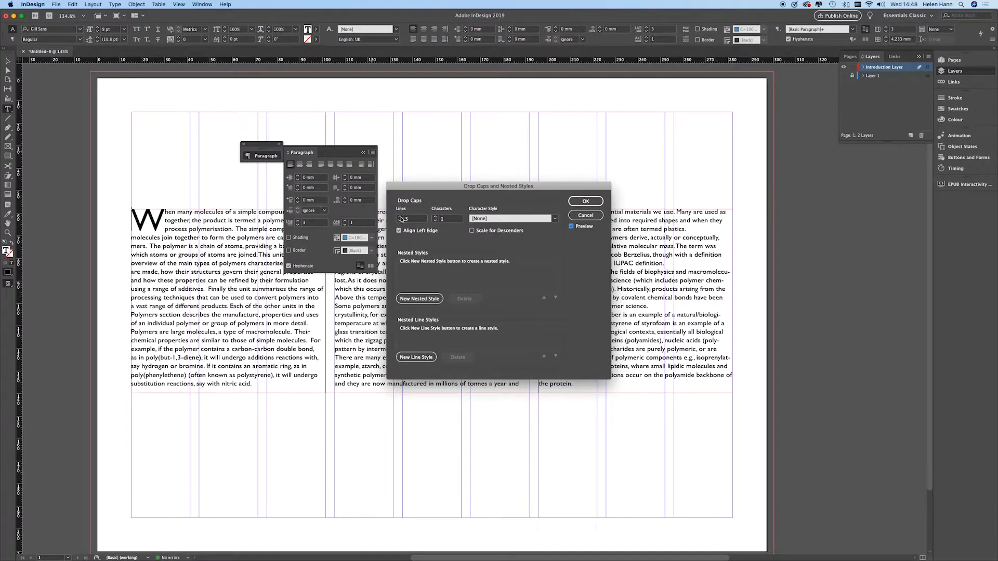
pyautogui.click(400, 217)
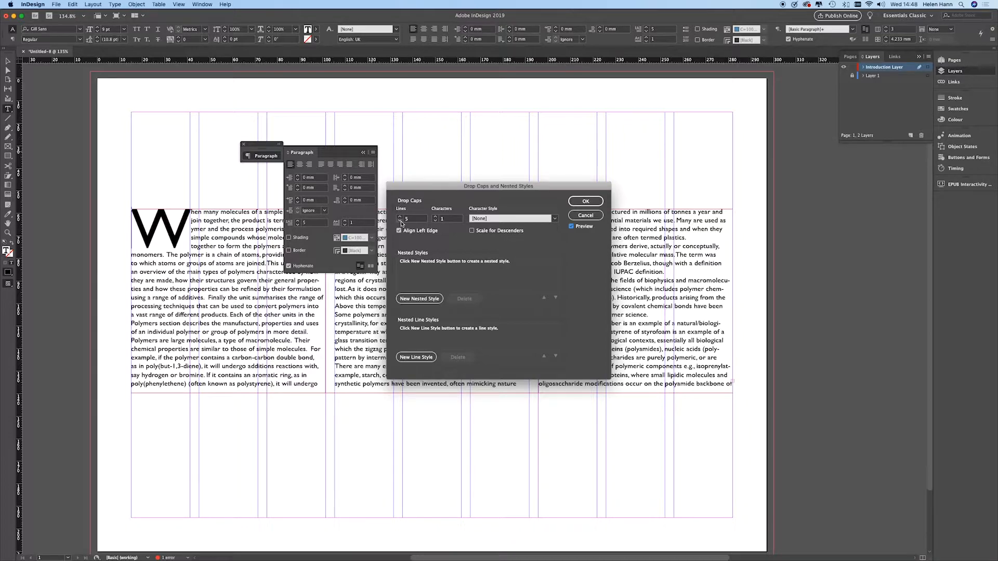
pyautogui.click(581, 206)
pyautogui.click(292, 152)
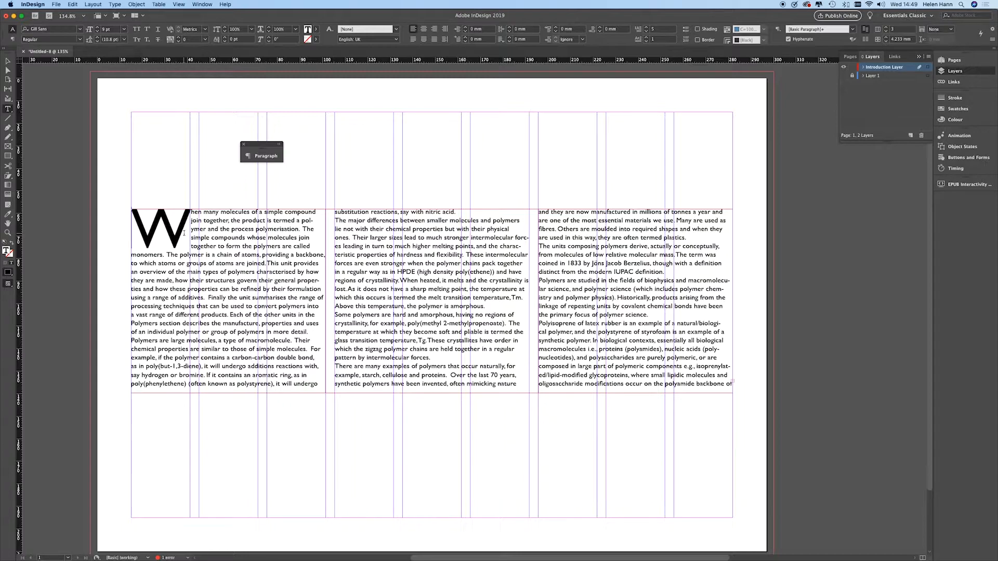
# - Tint all of the introduction text to 75% black
pyautogui.press('super+a')
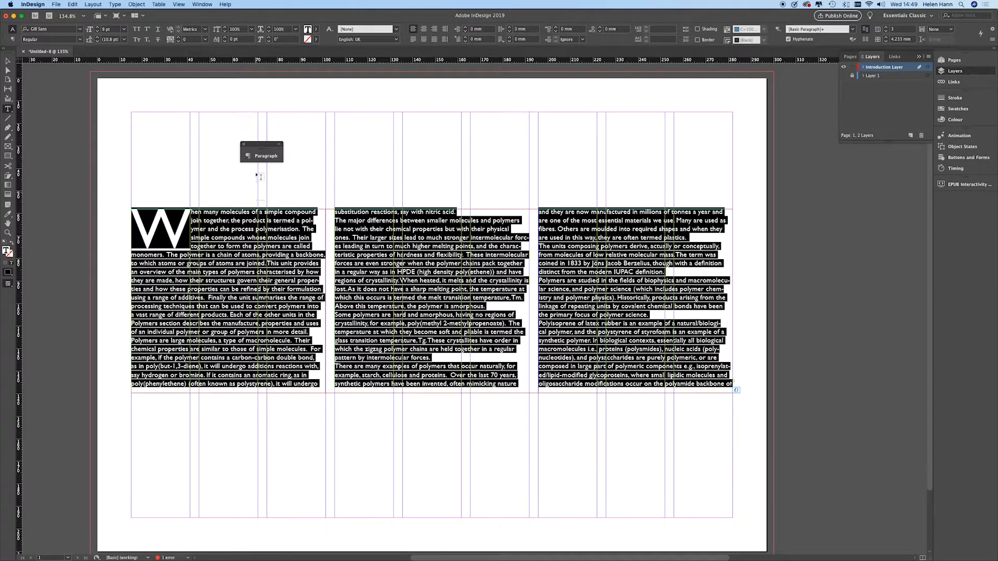
pyautogui.click(315, 30)
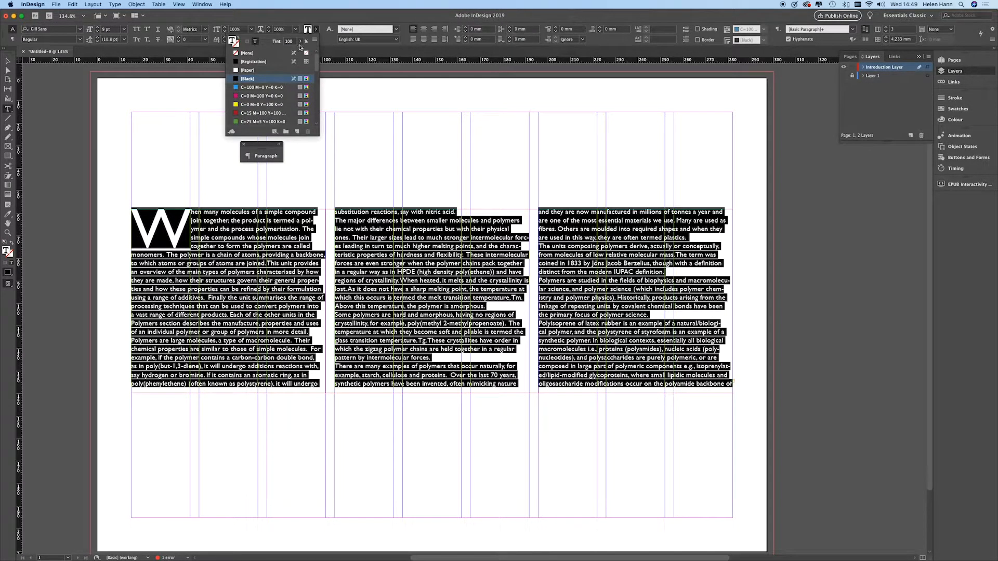
pyautogui.click(300, 41)
pyautogui.moveTo(301, 53); pyautogui.dragTo(293, 54)
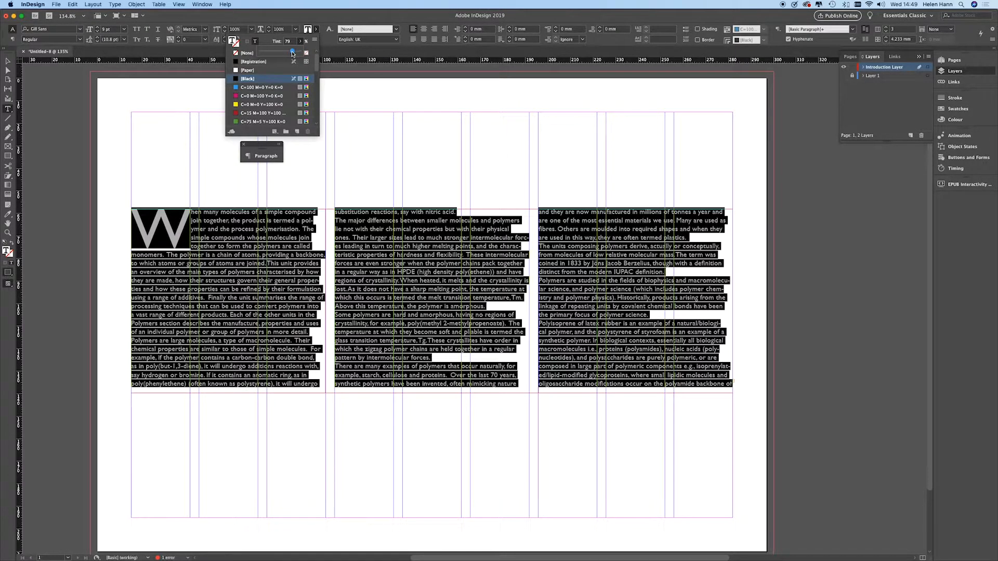
pyautogui.click(360, 165)
# - Colour the drop cap W with the Dark Blue swatch
pyautogui.click(186, 230)
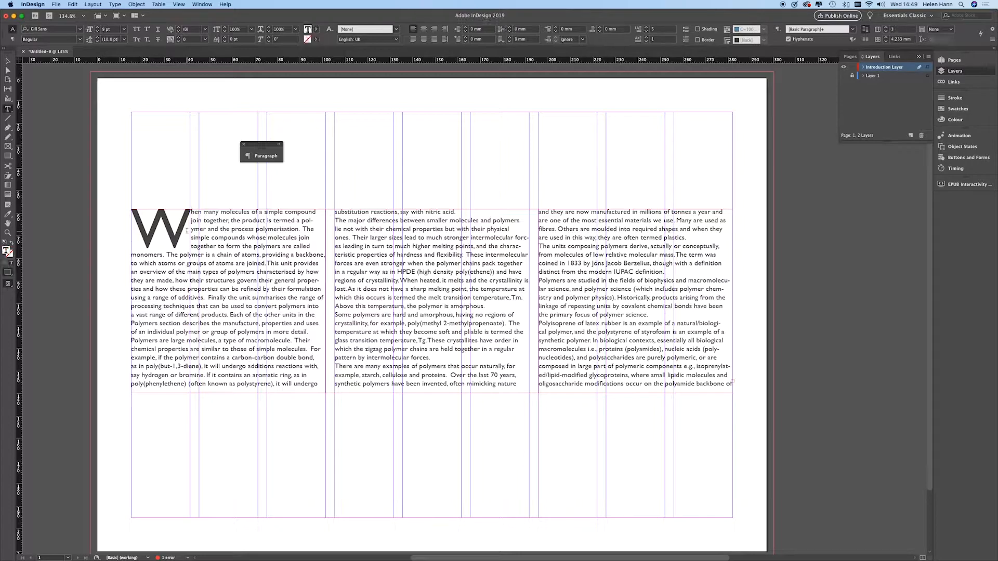
pyautogui.moveTo(175, 230); pyautogui.dragTo(134, 229)
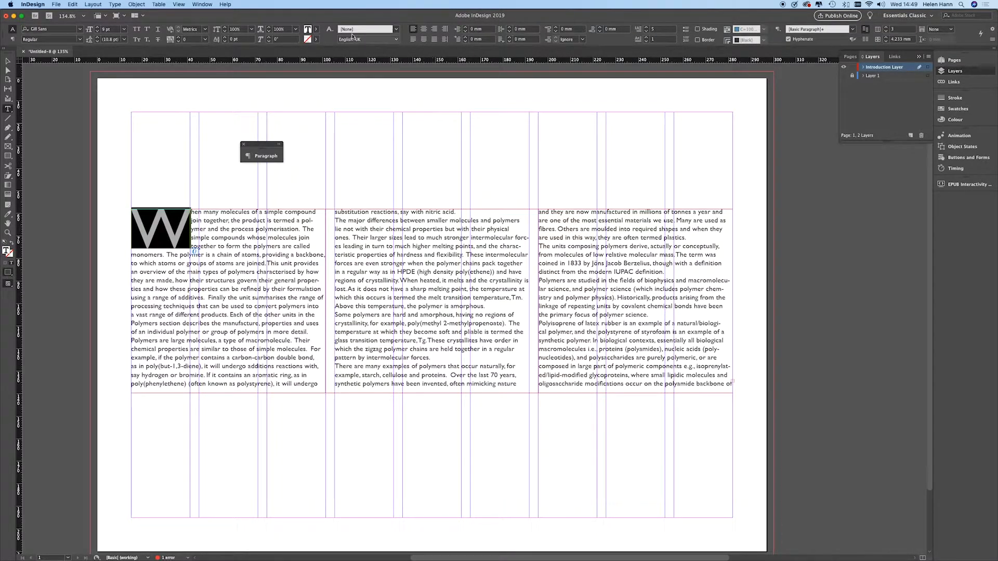
pyautogui.click(315, 31)
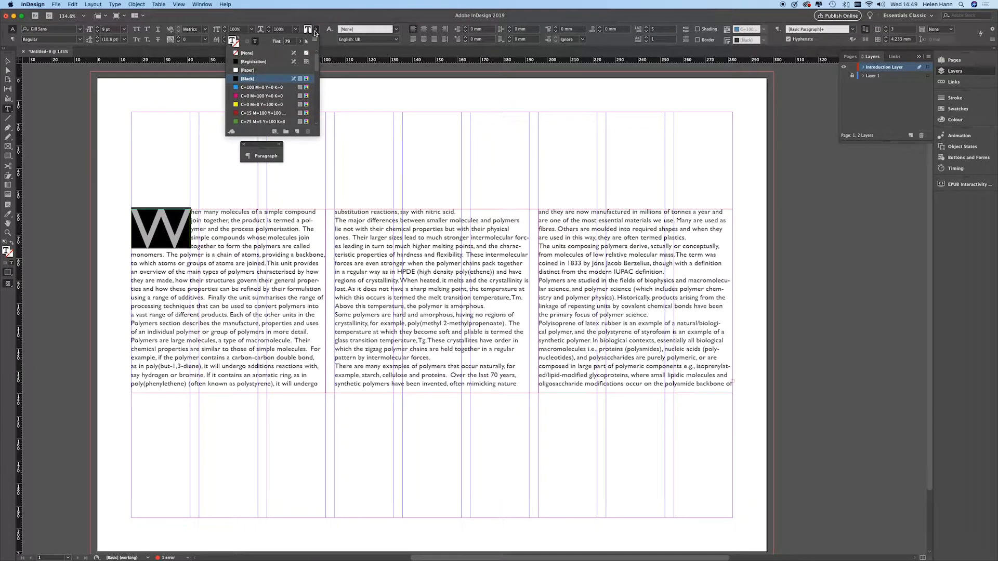
pyautogui.scroll(-5, 292, 102)
pyautogui.scroll(-6, 291, 104)
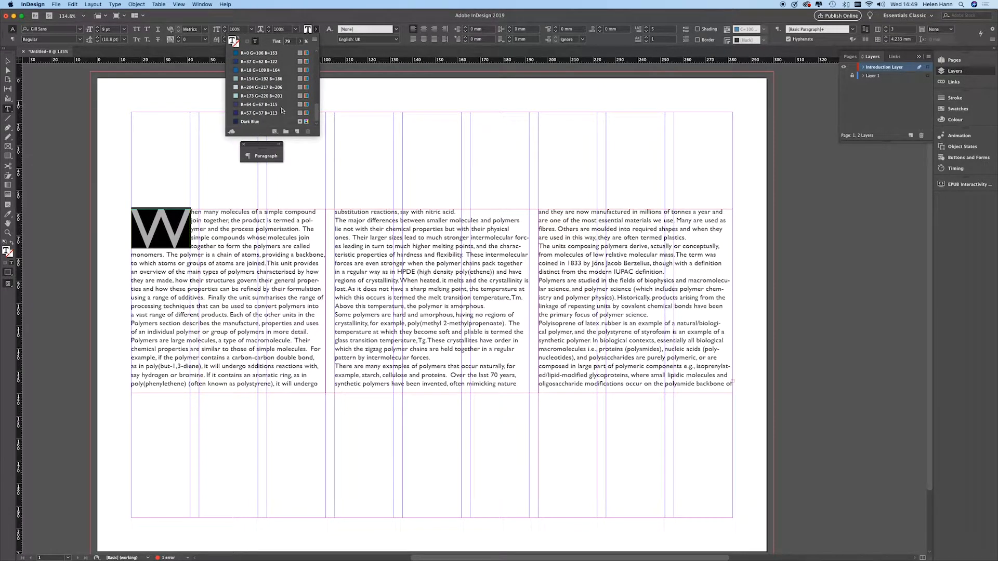
pyautogui.click(251, 122)
pyautogui.click(187, 196)
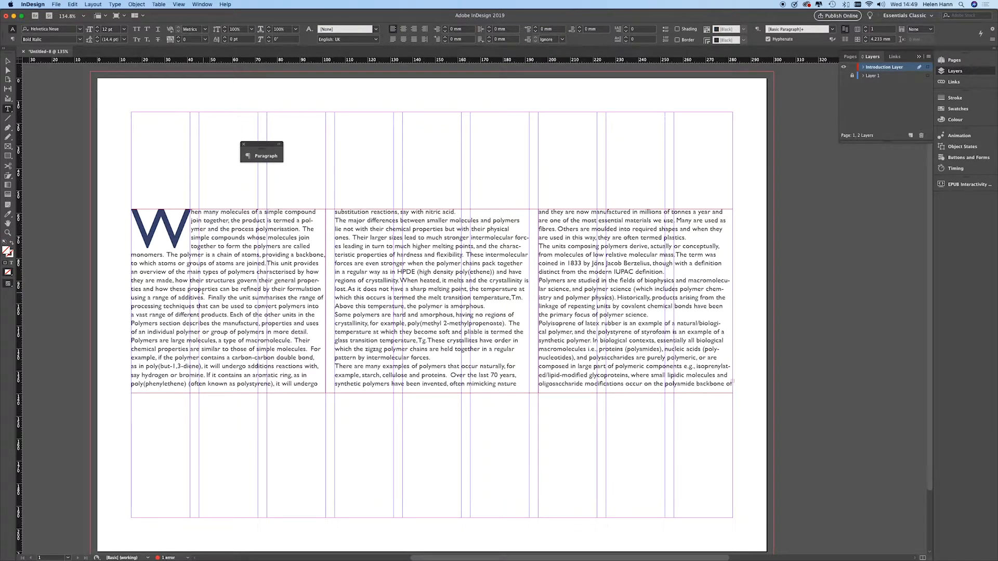
# - Lengthen the three-column text frame to about 82.6 mm high so the overset text fits
pyautogui.click(8, 61)
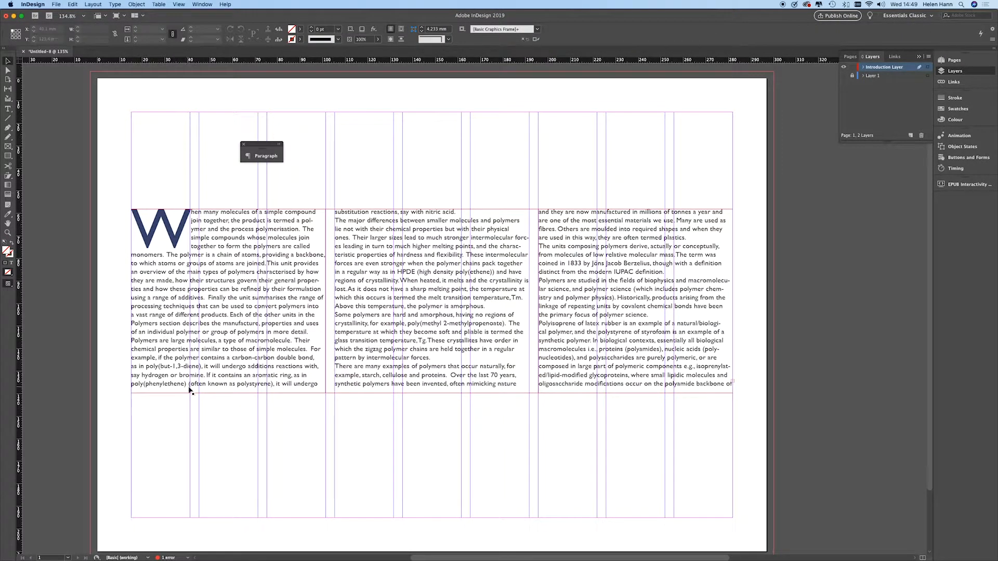
pyautogui.click(7, 71)
pyautogui.click(413, 394)
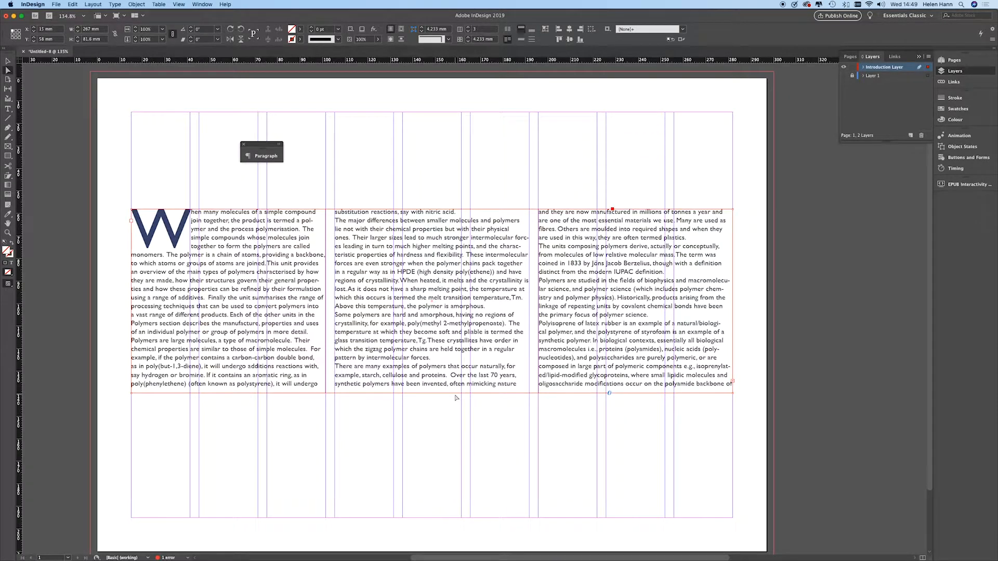
pyautogui.click(8, 61)
pyautogui.moveTo(431, 393); pyautogui.dragTo(432, 395)
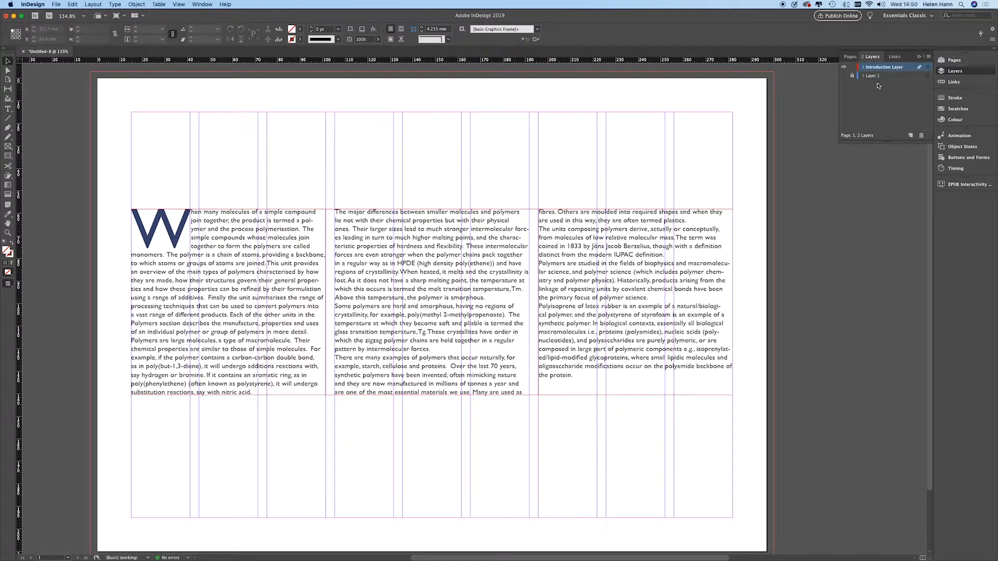
# - Unlock Layer 1 and show its cover artwork again
pyautogui.click(852, 76)
pyautogui.click(844, 76)
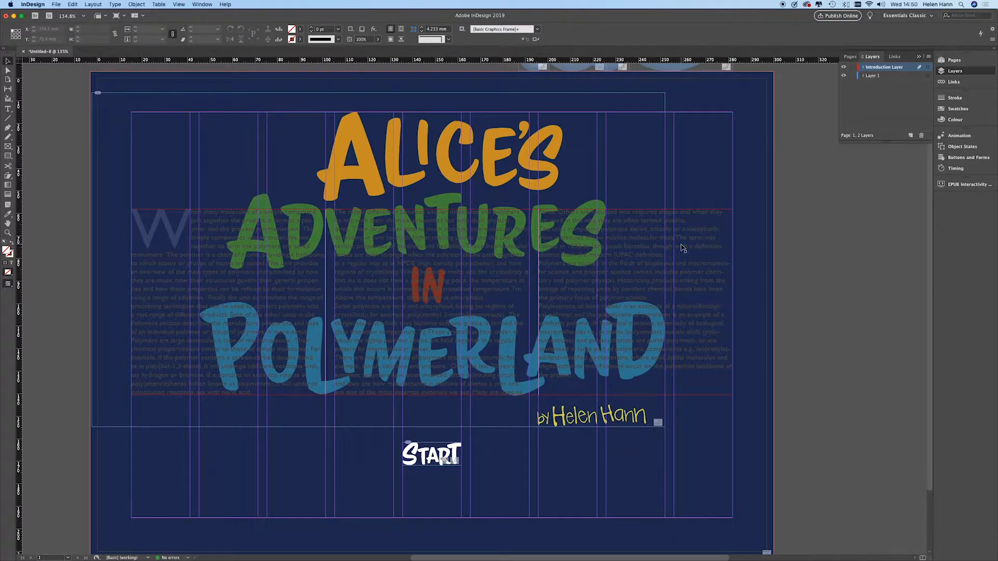
# - Apply the Fade In animation preset to the introduction text frame and preview the page's EPUB interactivity
pyautogui.click(688, 227)
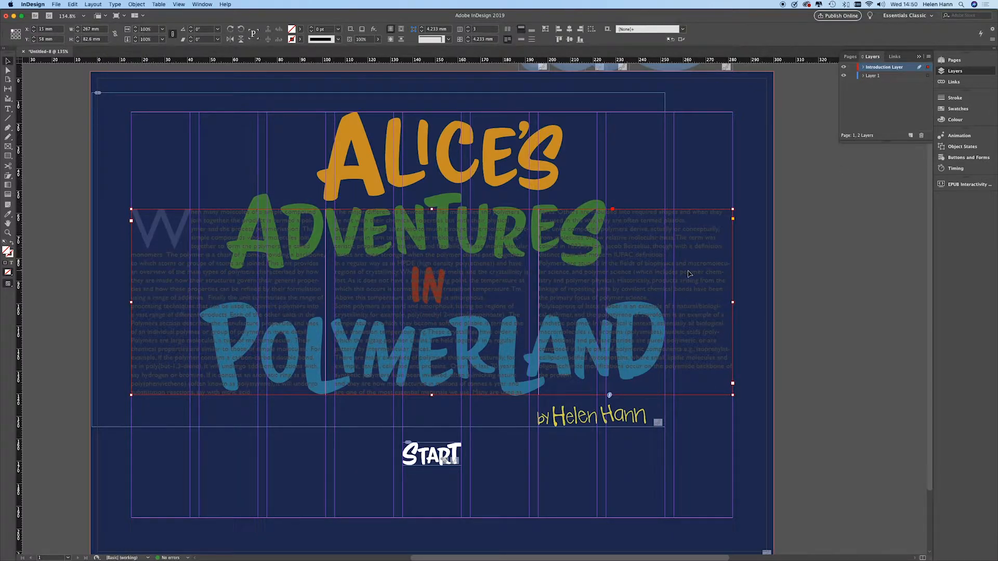
pyautogui.click(959, 136)
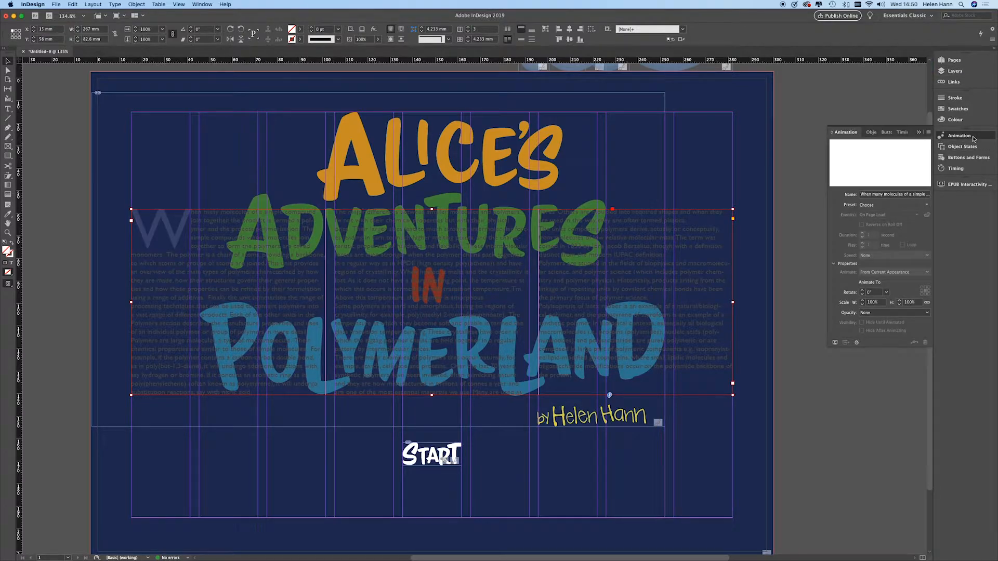
pyautogui.click(926, 206)
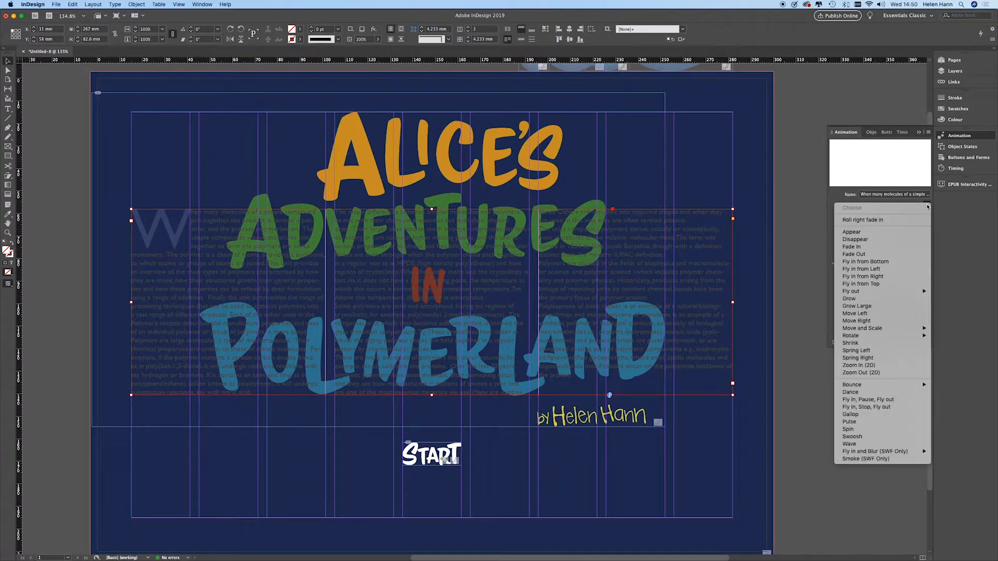
pyautogui.click(883, 247)
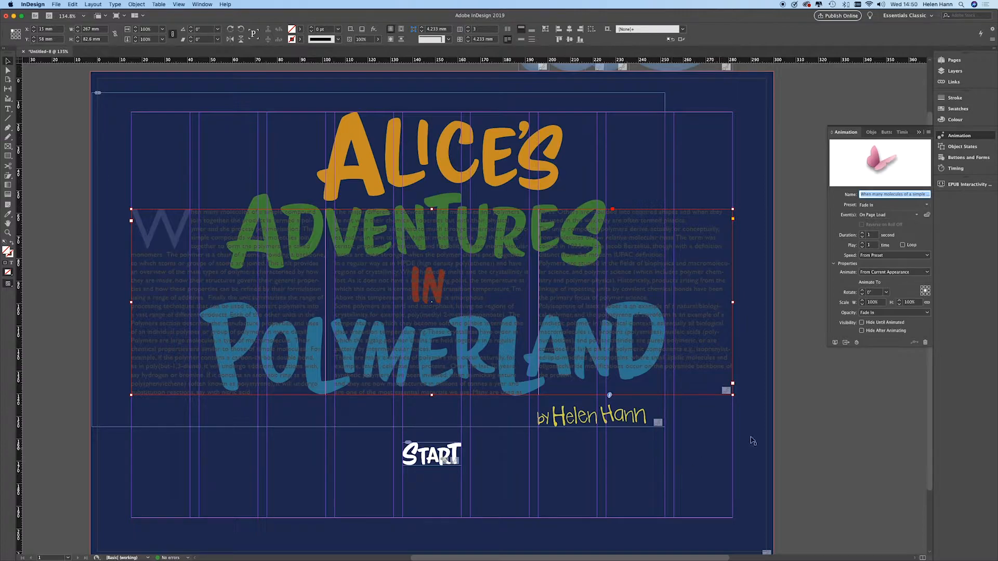
pyautogui.click(941, 185)
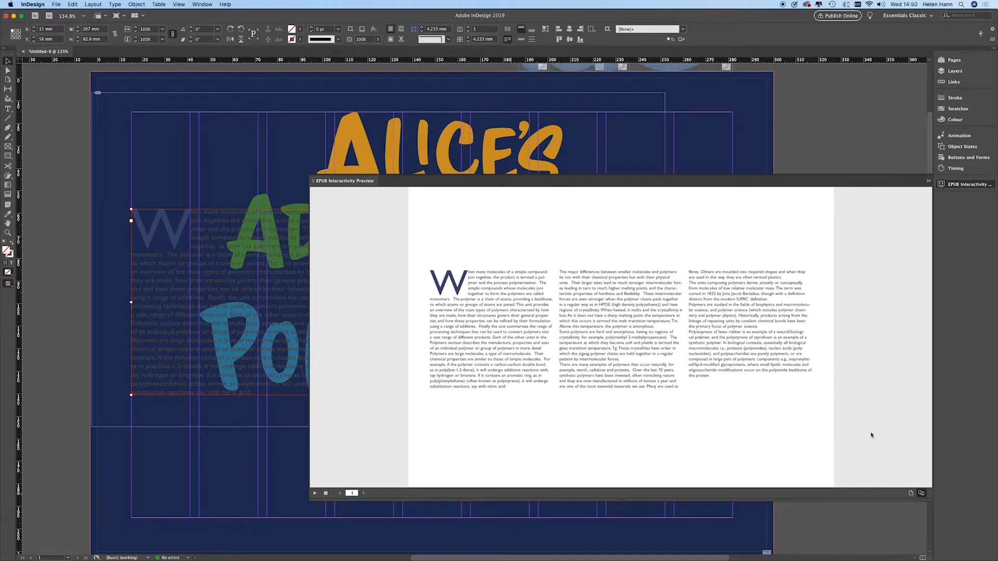
pyautogui.click(929, 181)
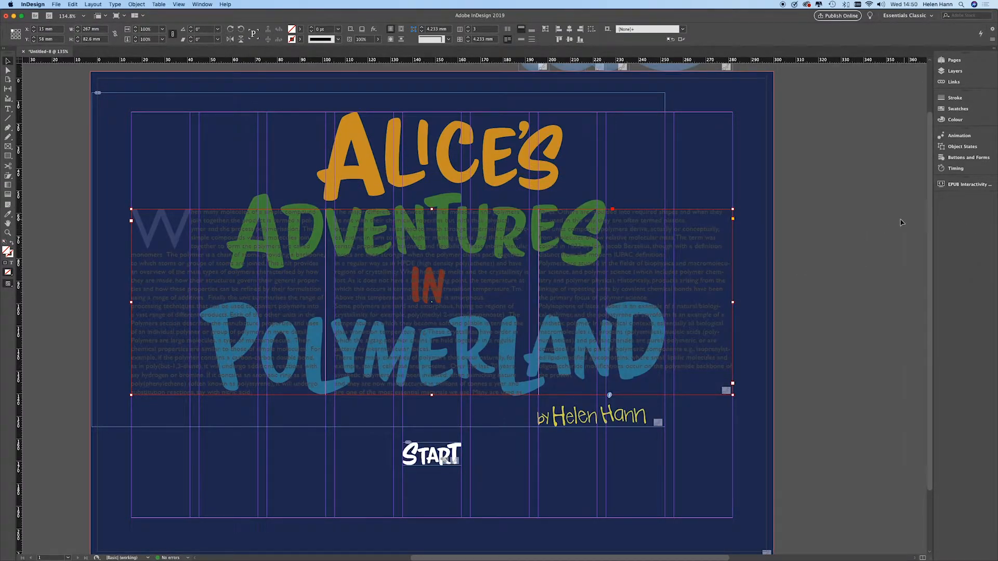
# - Add an Animation action to the START button that plays the "When many molecules of a simple ..." text frame animation on release or tap
pyautogui.click(439, 457)
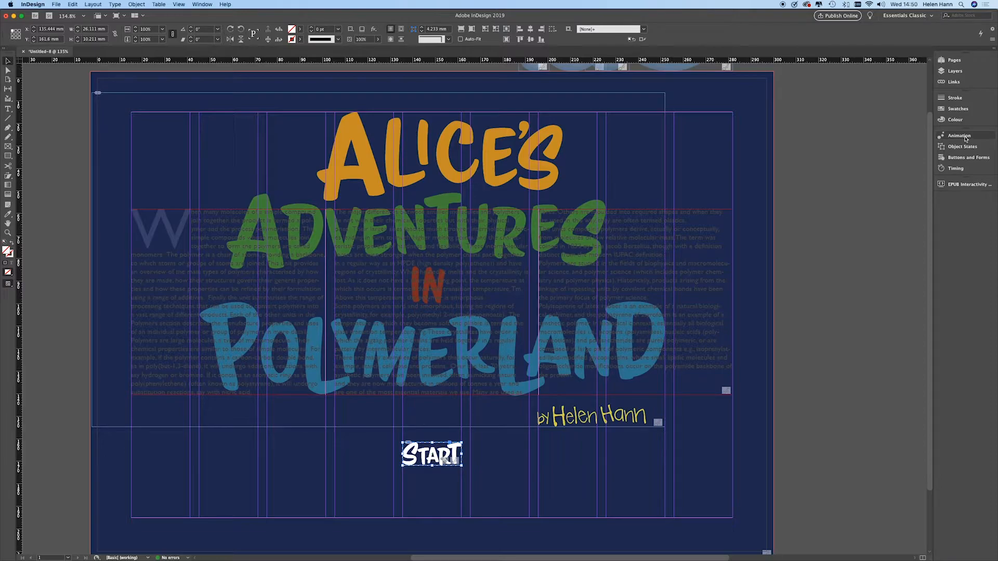
pyautogui.click(967, 157)
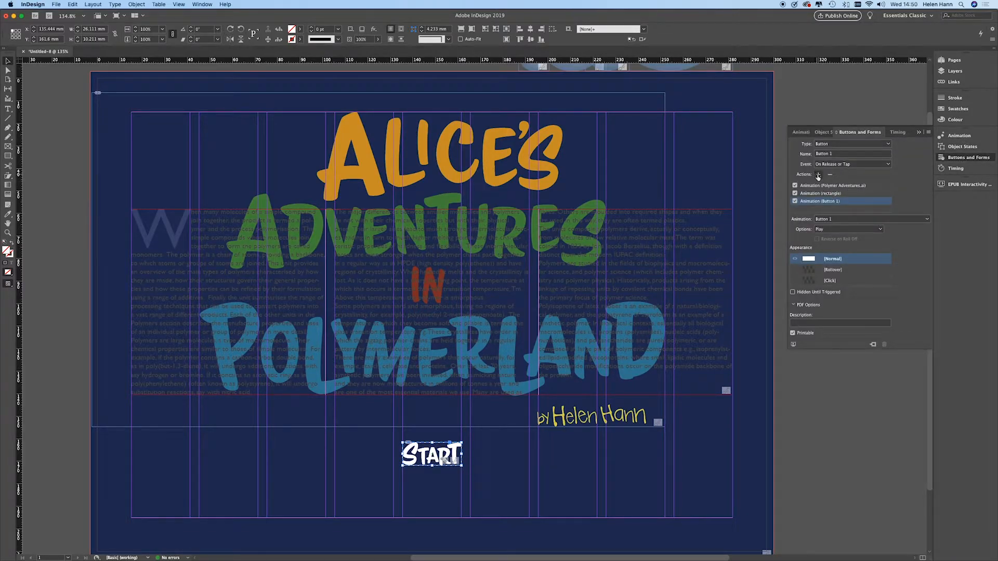
pyautogui.click(818, 175)
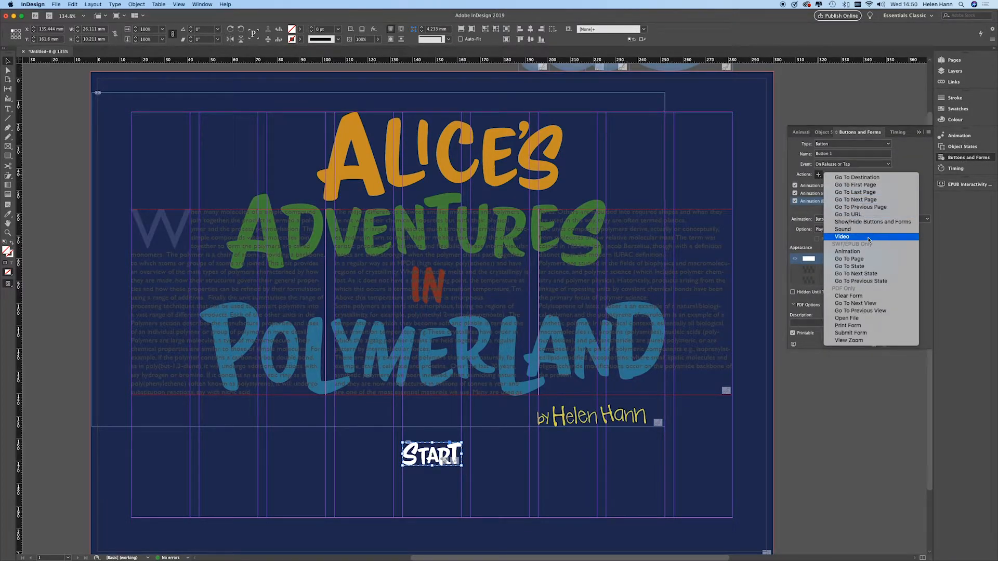
pyautogui.click(872, 252)
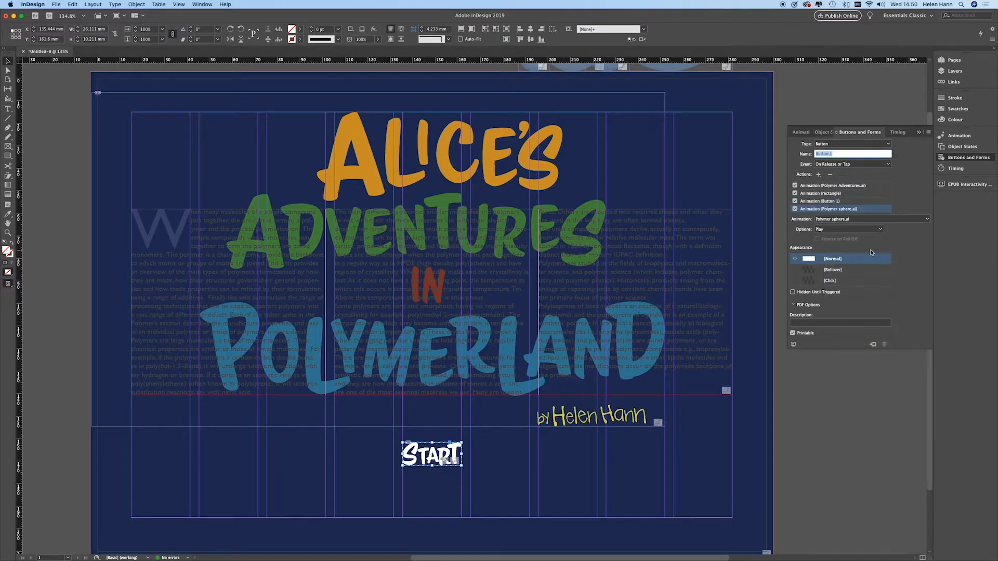
pyautogui.click(926, 221)
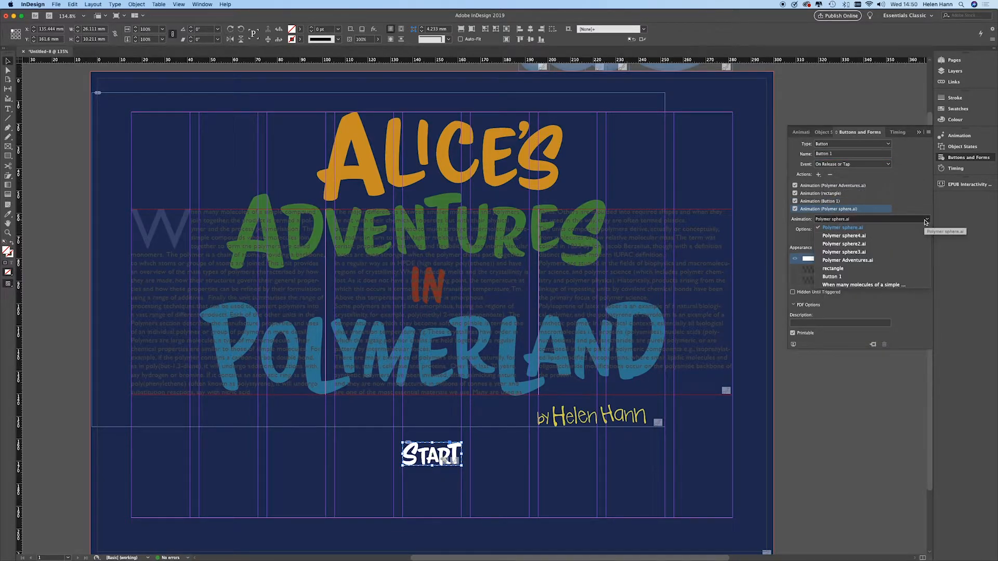
pyautogui.click(891, 287)
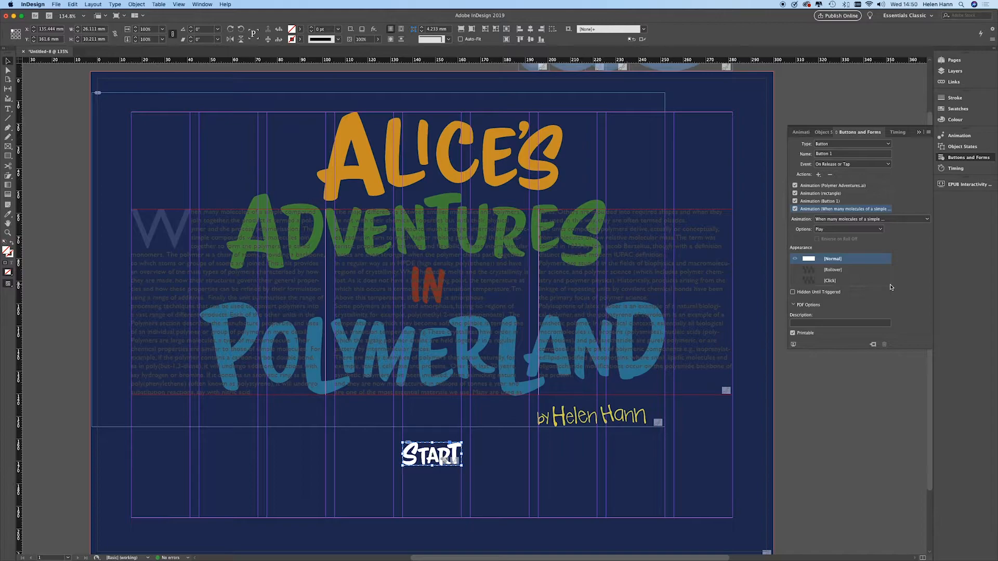
# - Play the page in the EPUB interactivity preview to check the introduction text's timing, and close the preview
pyautogui.click(942, 186)
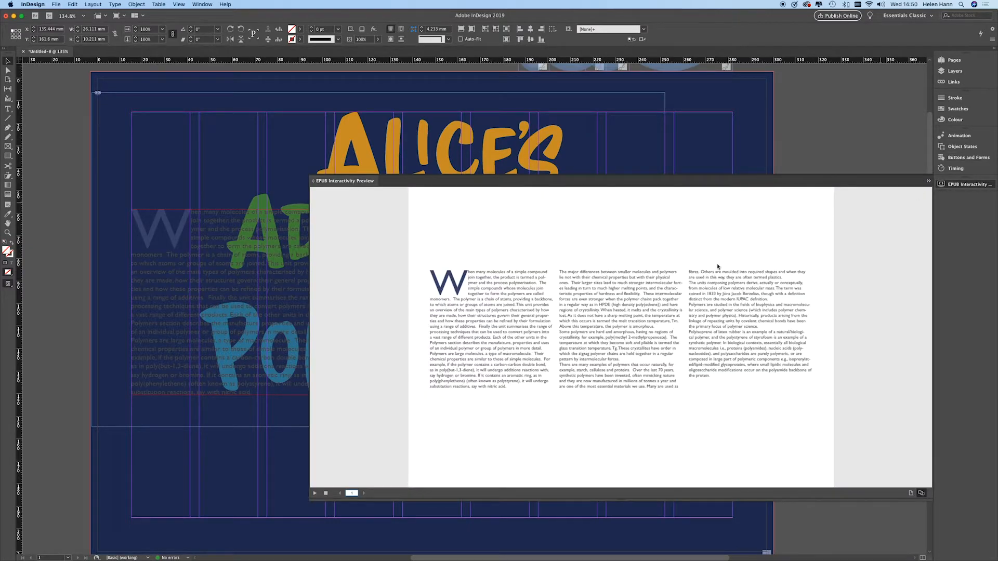
pyautogui.click(314, 494)
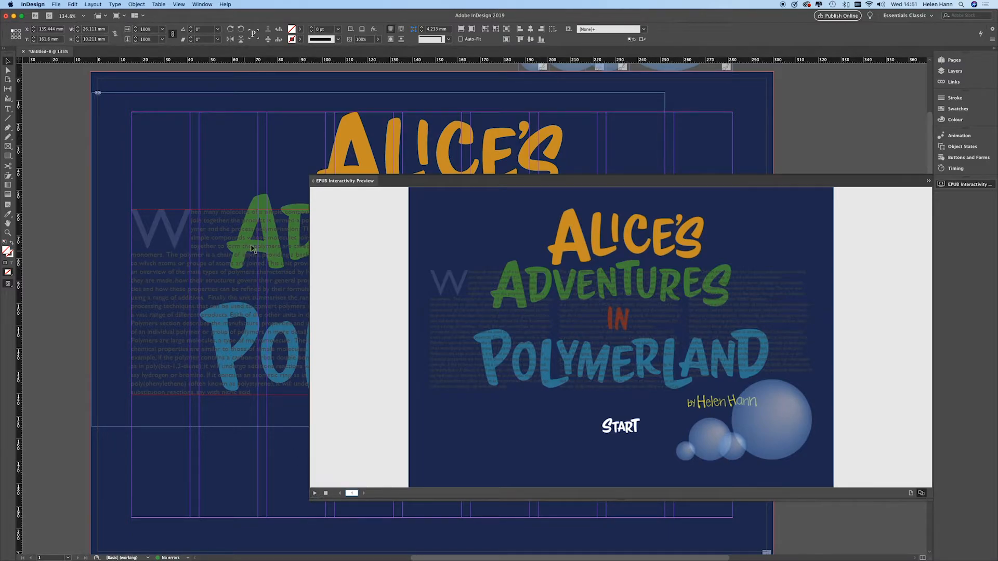
pyautogui.click(353, 183)
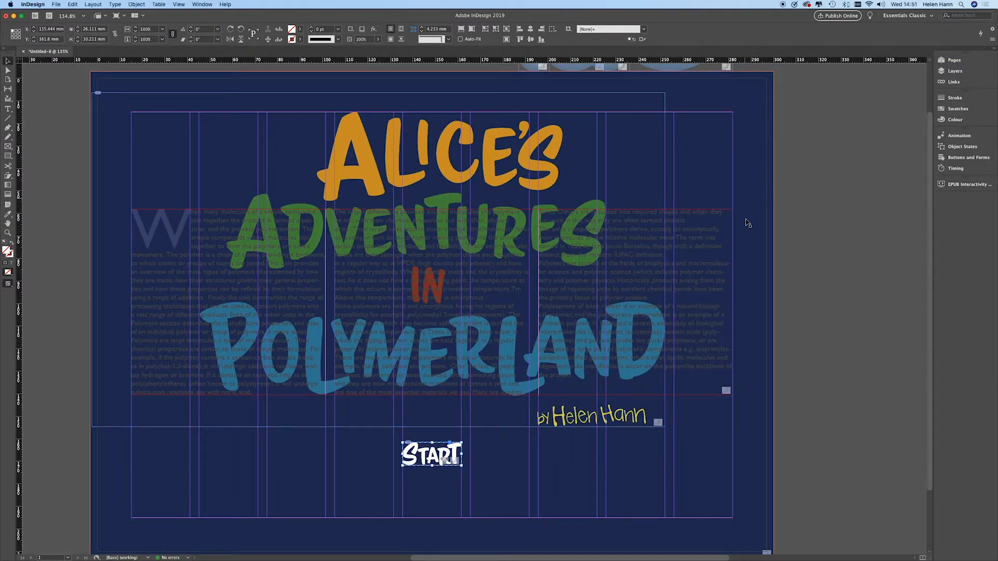
# - Remove the On Page Load event from the introduction text frame's Fade In animation, keeping only its button event
pyautogui.click(694, 279)
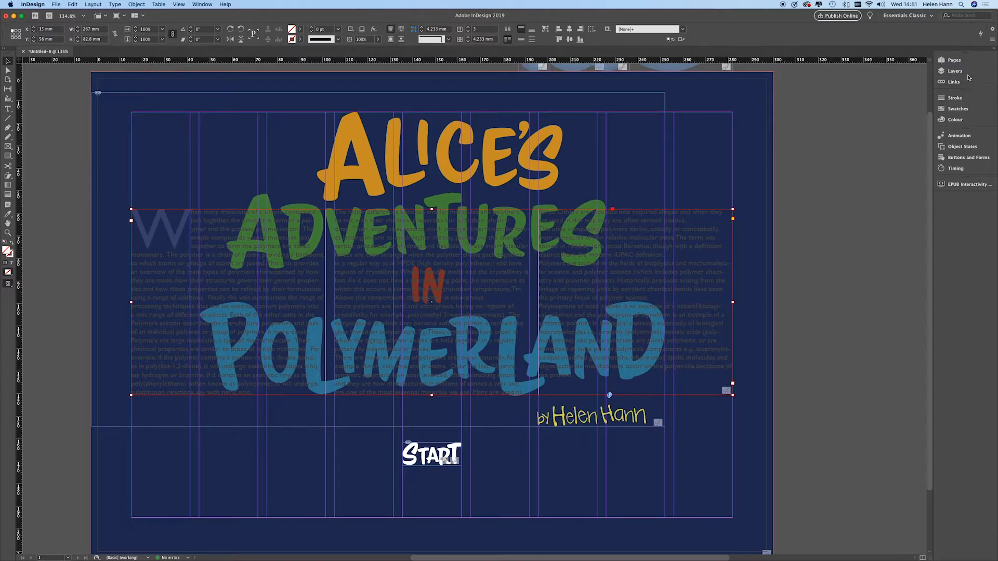
pyautogui.click(959, 137)
pyautogui.click(917, 216)
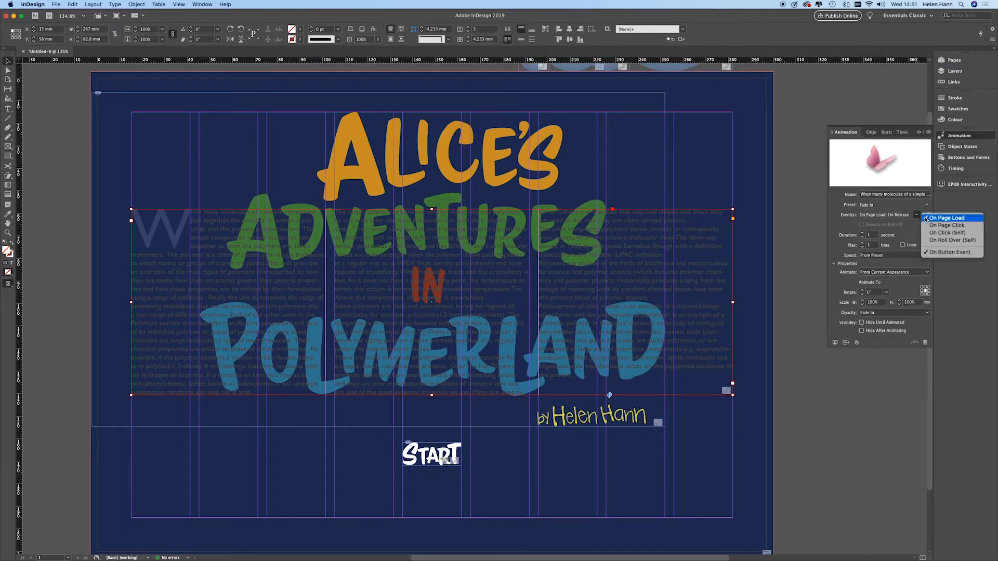
pyautogui.click(946, 217)
# - Replay the EPUB interactivity preview and trigger the START button to test the cover and introduction text animations
pyautogui.click(942, 185)
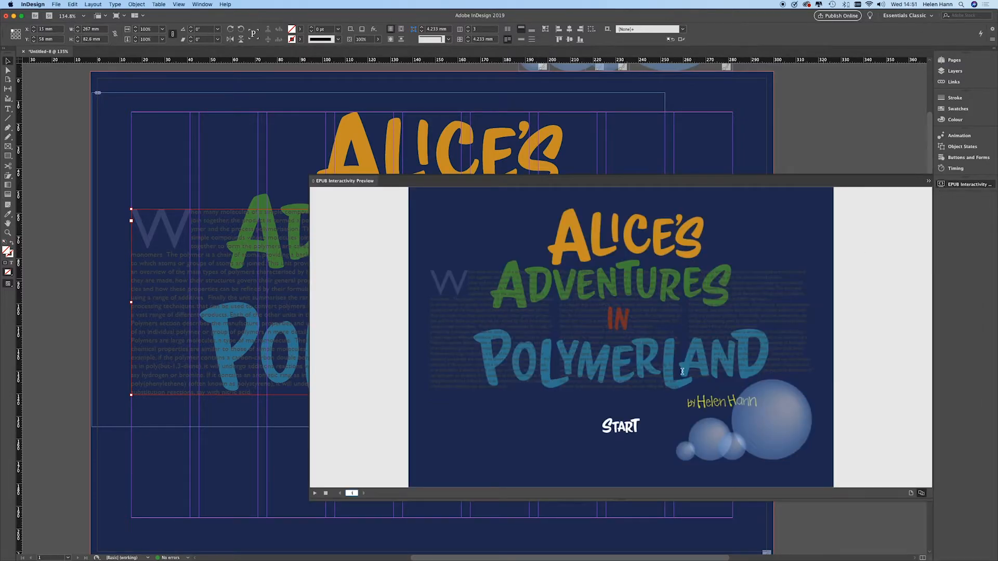
pyautogui.click(315, 494)
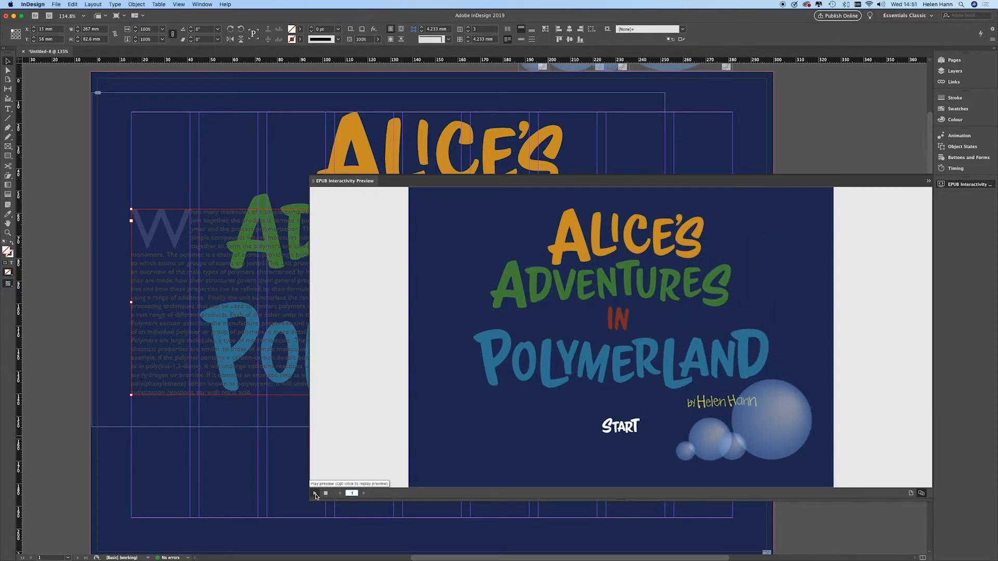
pyautogui.click(626, 429)
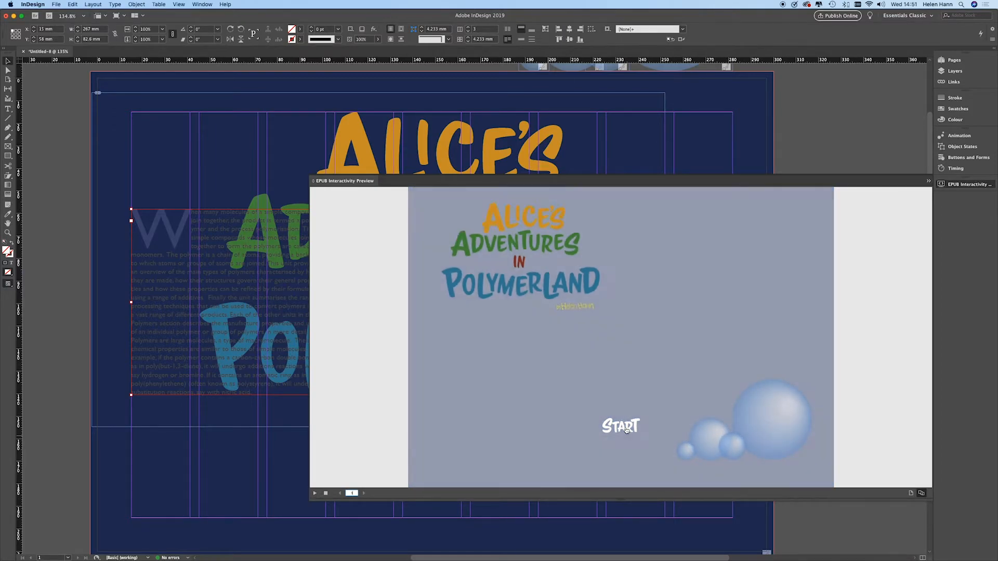